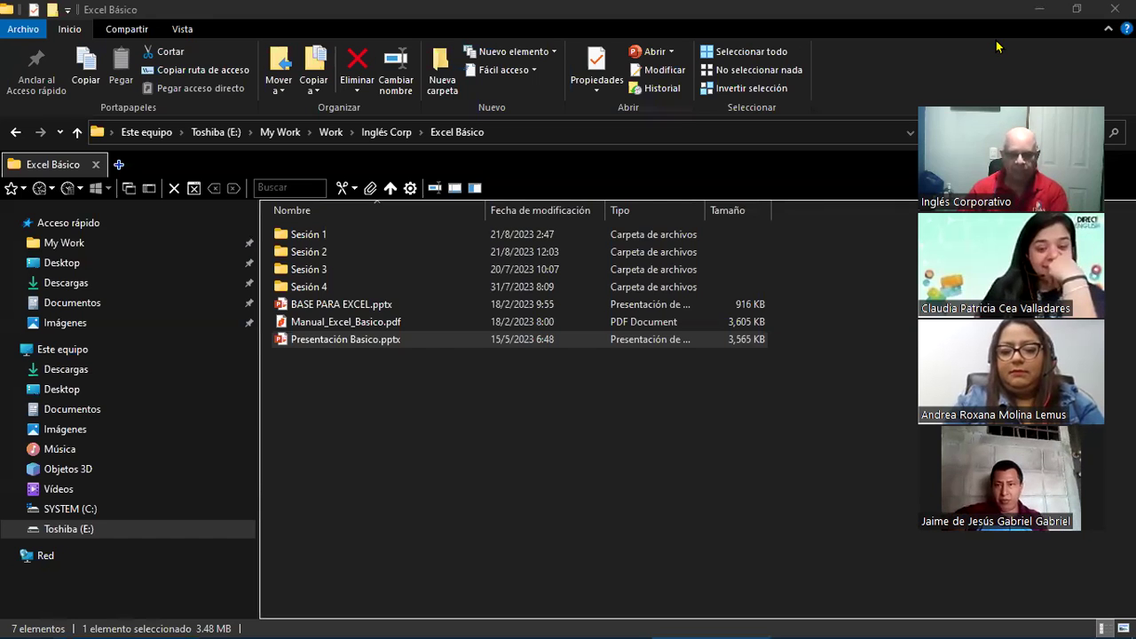
Step: Switch from File Explorer to the blank Libro1 workbook in Excel
key("alt+Tab")
key("alt+Tab")
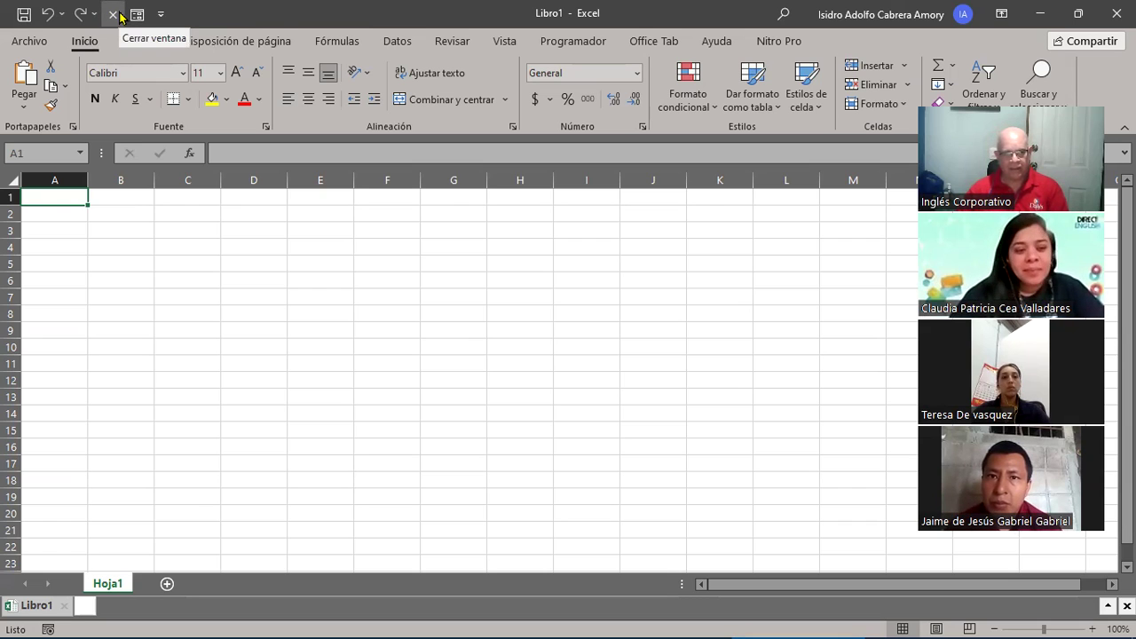
left_click(31, 41)
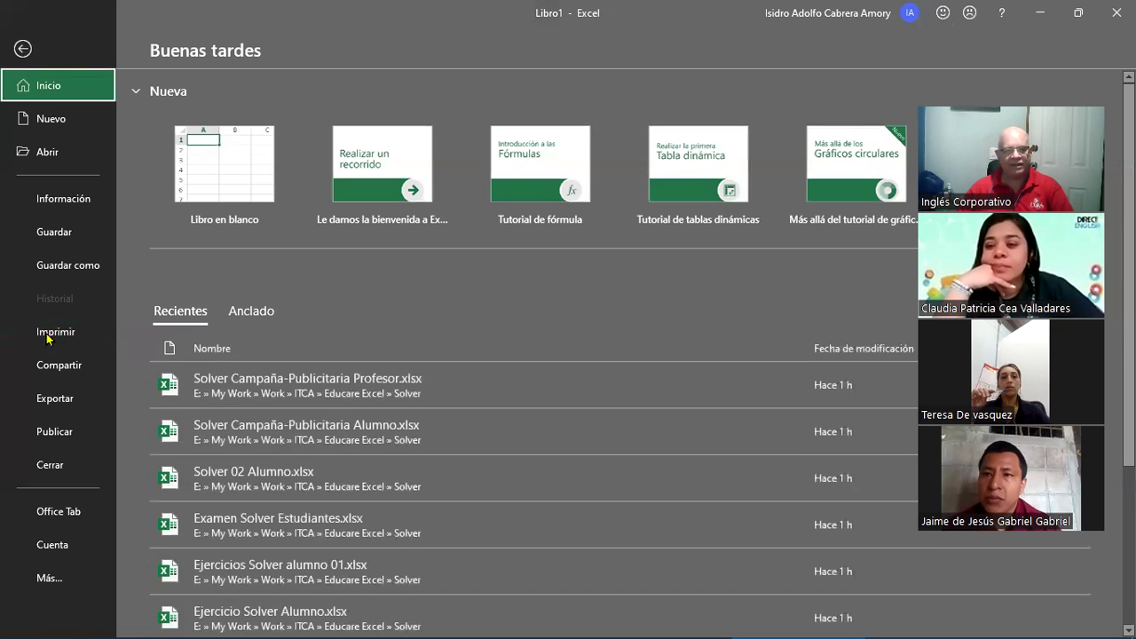
left_click(23, 49)
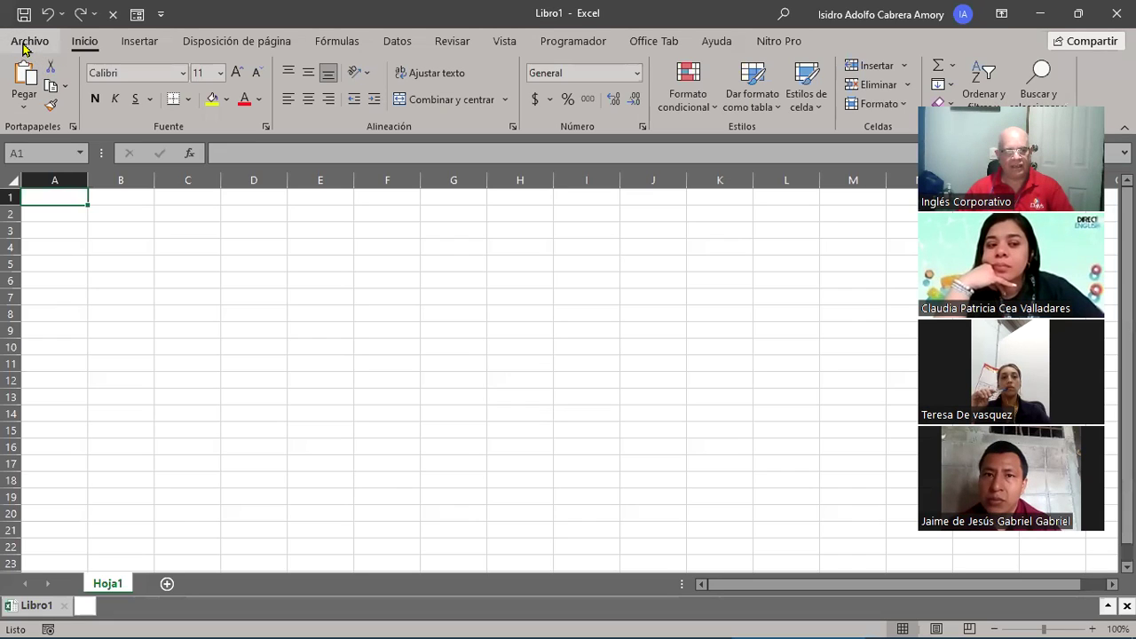
left_click(26, 46)
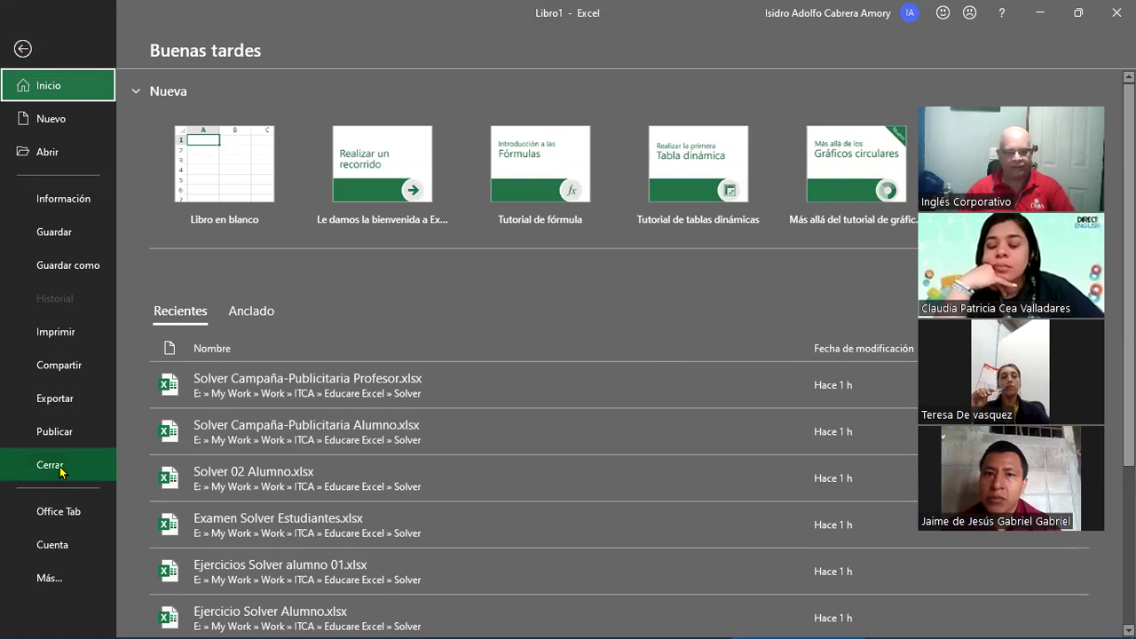
left_click(23, 49)
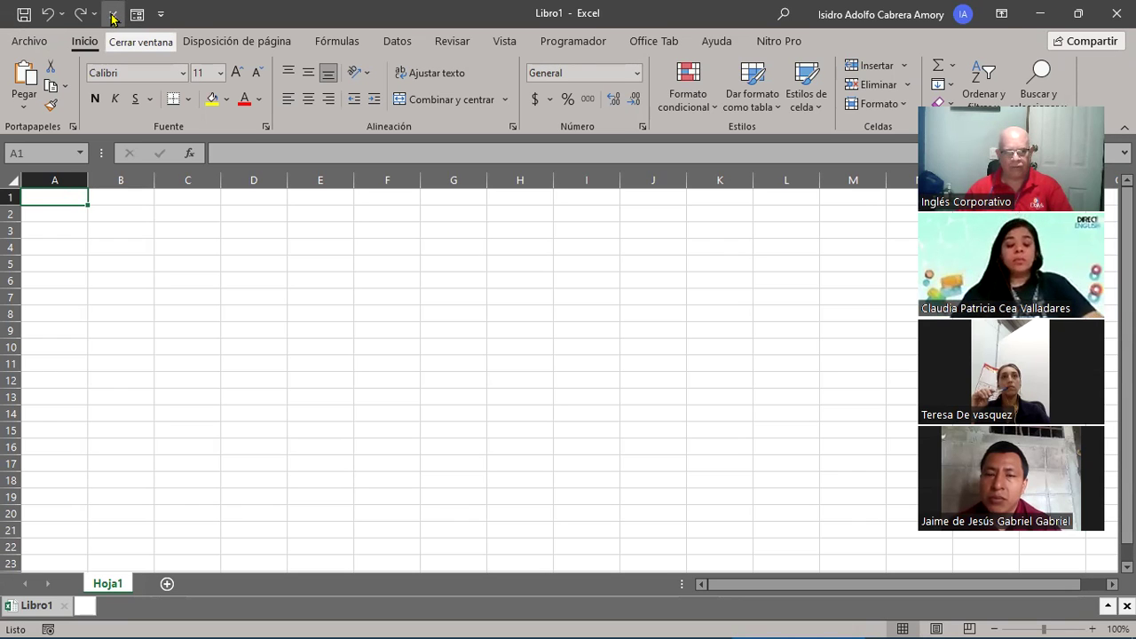
Step: Open the full quick access toolbar settings through 'Más comandos...'
left_click(162, 15)
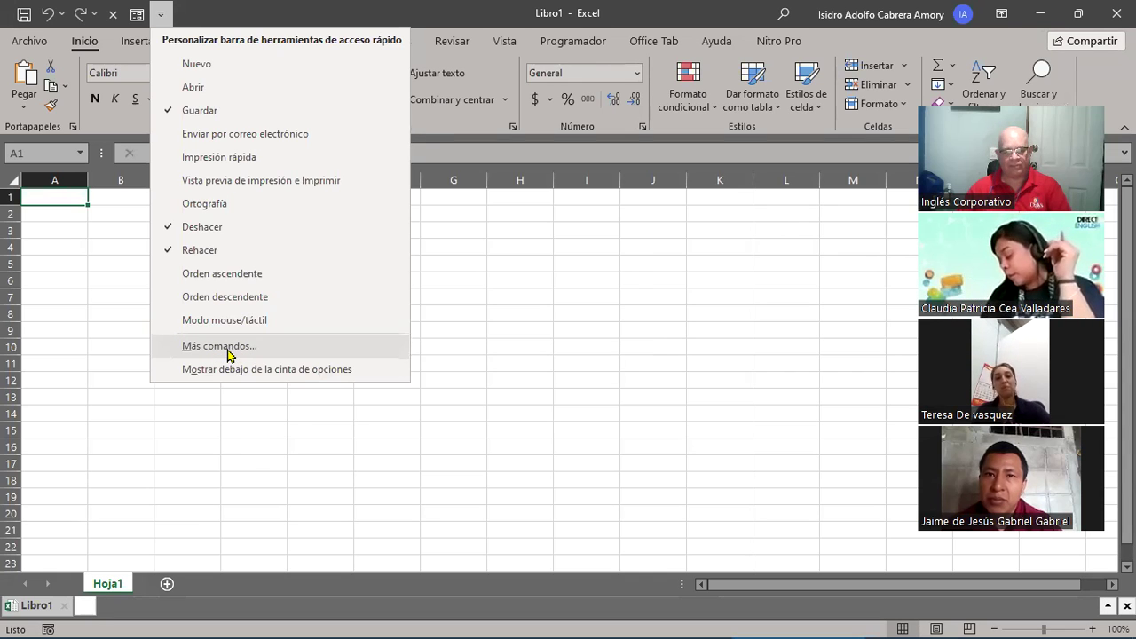
left_click(228, 352)
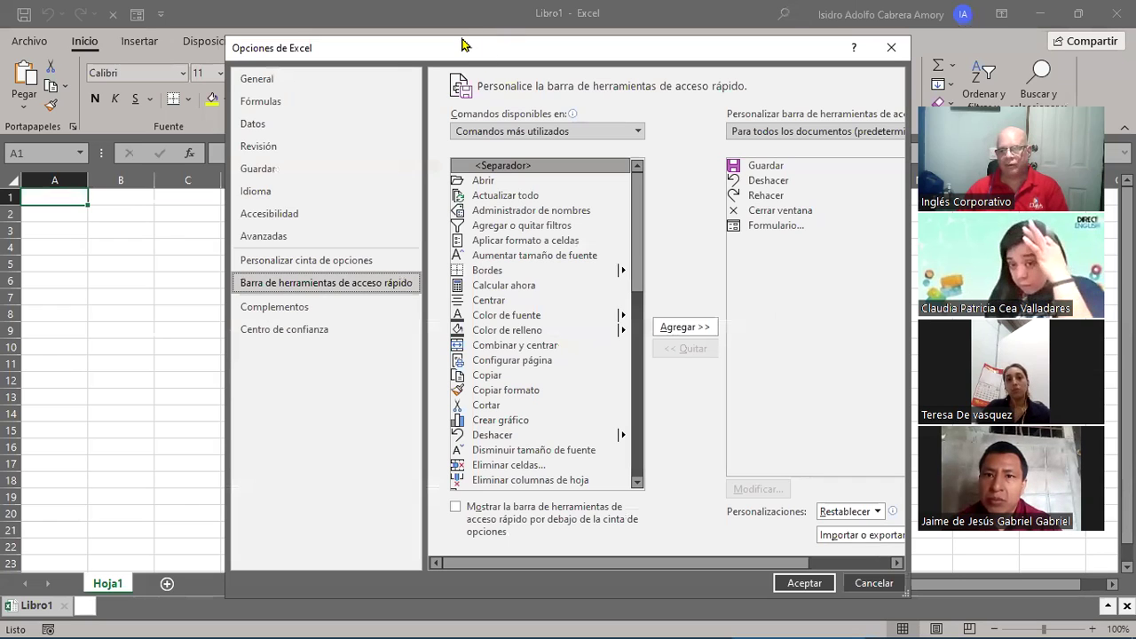
Step: Nudge the Excel Options dialog up and open the 'Comandos disponibles en' category list
left_click_drag(461, 42, 459, 25)
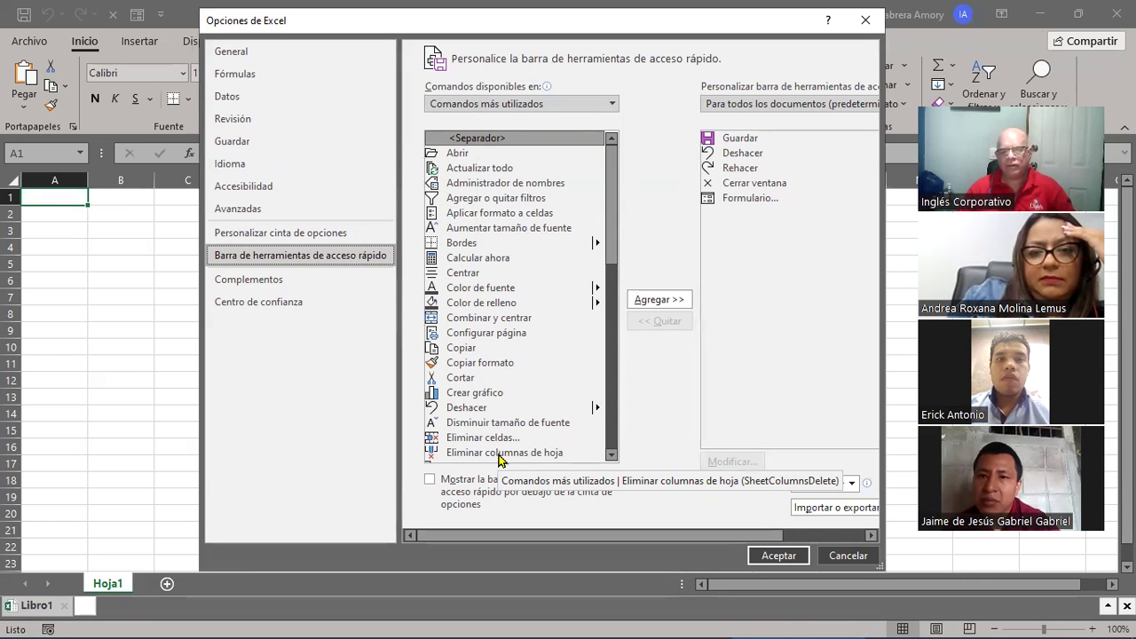
left_click(612, 104)
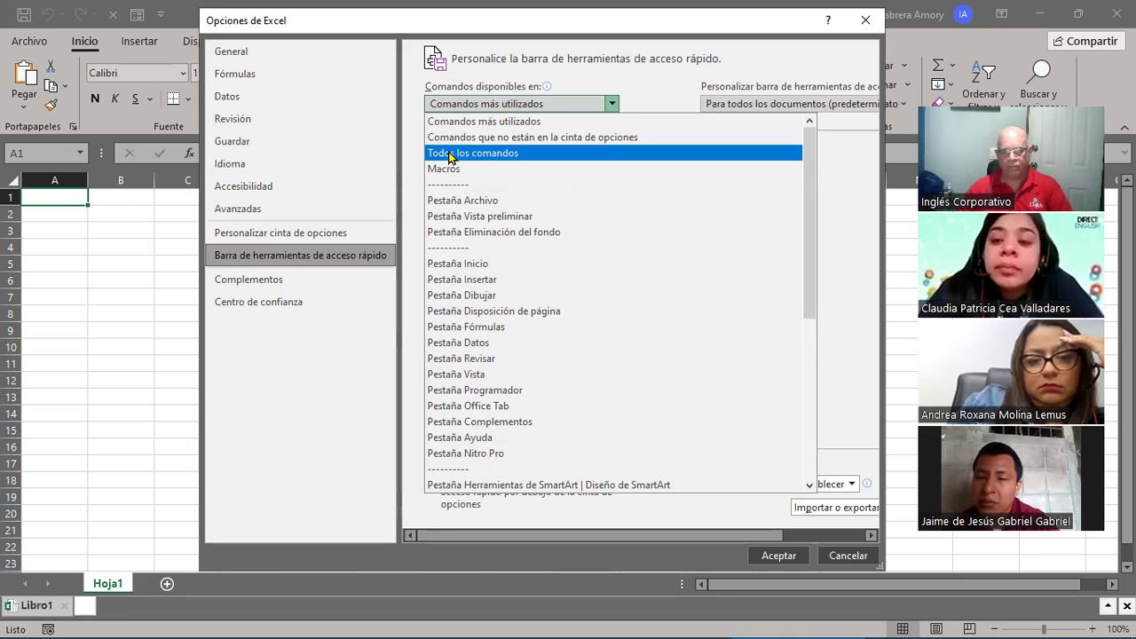
Step: Set 'Comandos disponibles en' to 'Todos los comandos'
left_click(450, 156)
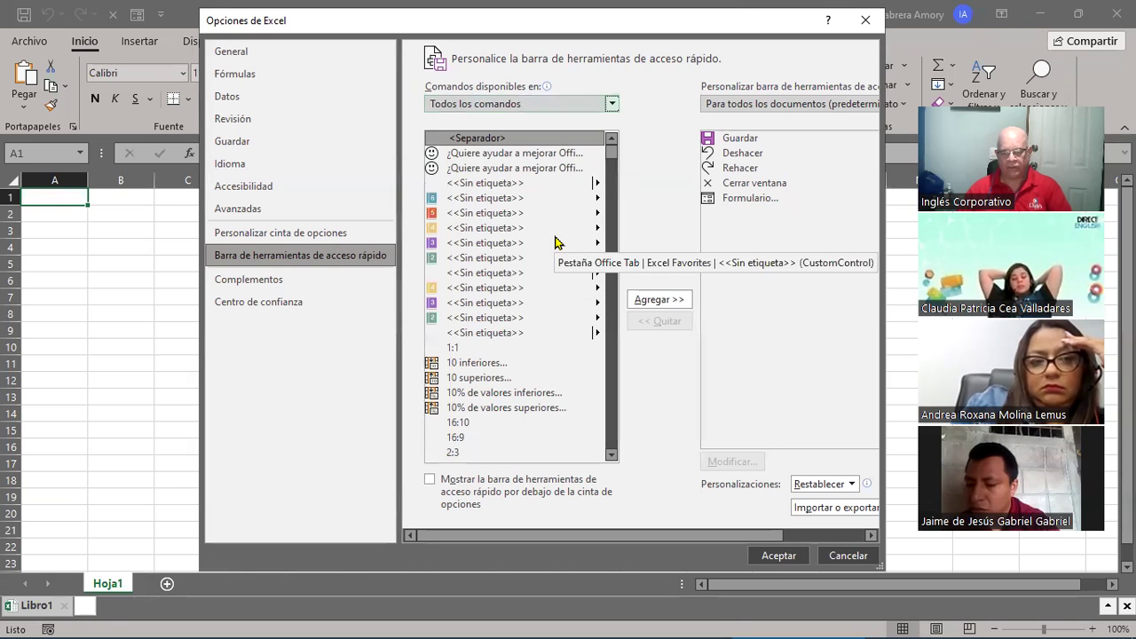
scroll(556, 242, "down", 1)
scroll(555, 241, "down", 4)
scroll(556, 242, "down", 3)
scroll(555, 241, "down", 4)
scroll(556, 241, "down", 5)
scroll(556, 241, "down", 5)
scroll(555, 242, "down", 4)
scroll(556, 242, "down", 5)
scroll(556, 241, "down", 5)
scroll(556, 242, "down", 5)
scroll(556, 242, "down", 5)
scroll(556, 241, "down", 4)
scroll(556, 242, "down", 4)
scroll(555, 241, "down", 3)
scroll(556, 242, "down", 3)
scroll(556, 241, "down", 4)
scroll(556, 241, "down", 4)
scroll(555, 242, "down", 4)
scroll(556, 241, "down", 4)
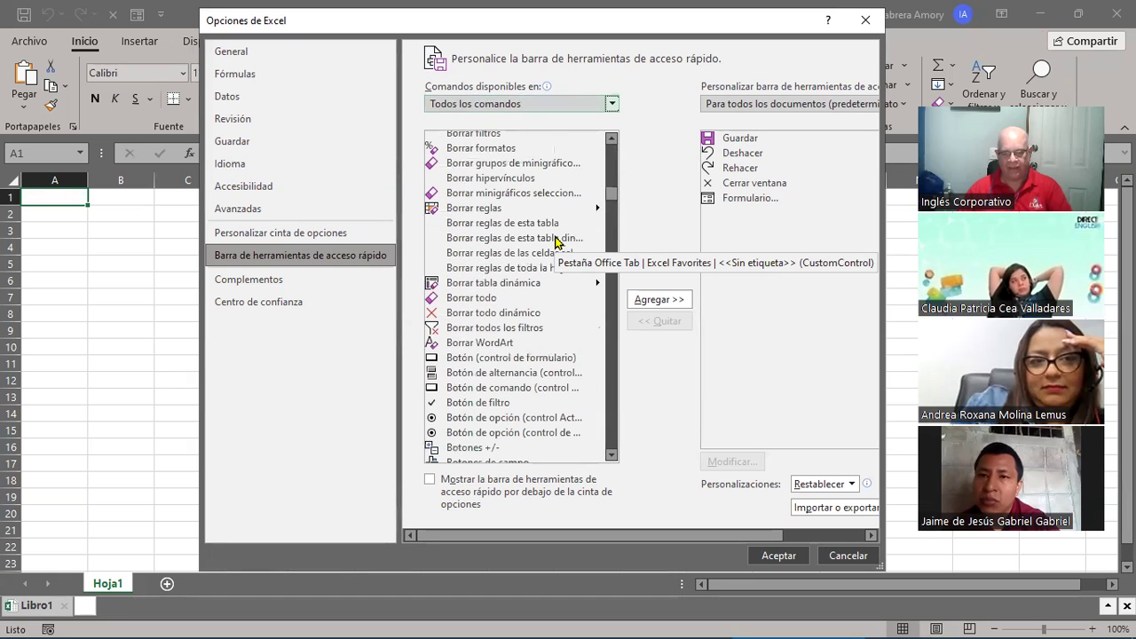
scroll(555, 242, "down", 4)
scroll(556, 242, "down", 4)
scroll(556, 242, "down", 3)
scroll(555, 241, "down", 4)
scroll(556, 241, "down", 4)
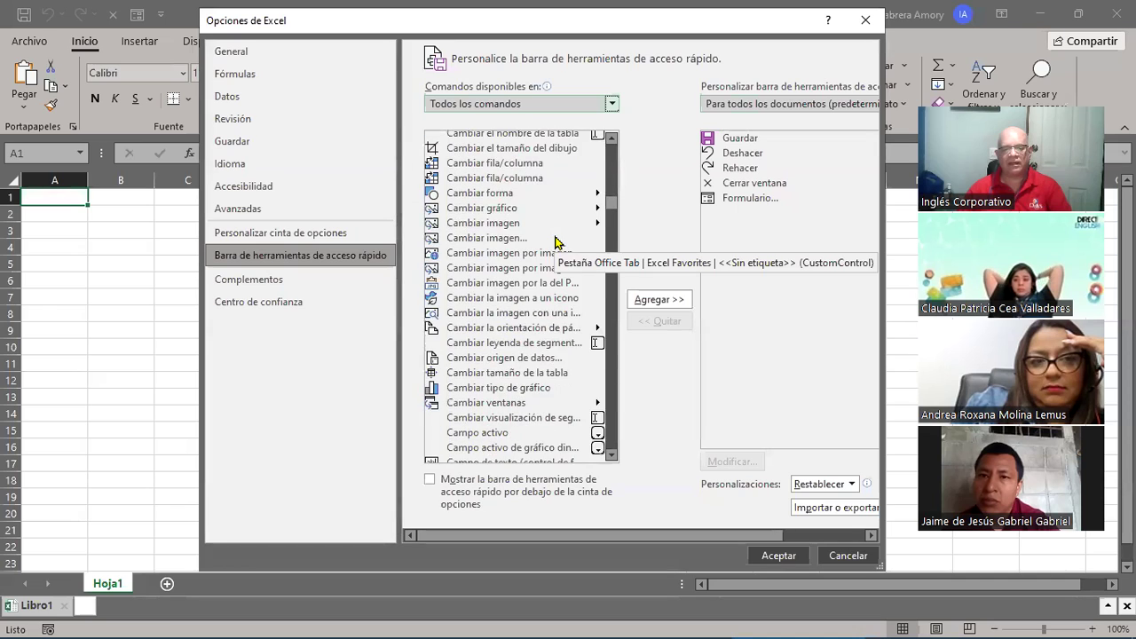
scroll(555, 241, "down", 4)
scroll(555, 241, "down", 4)
scroll(556, 241, "down", 3)
scroll(556, 241, "down", 1)
scroll(555, 242, "up", 1)
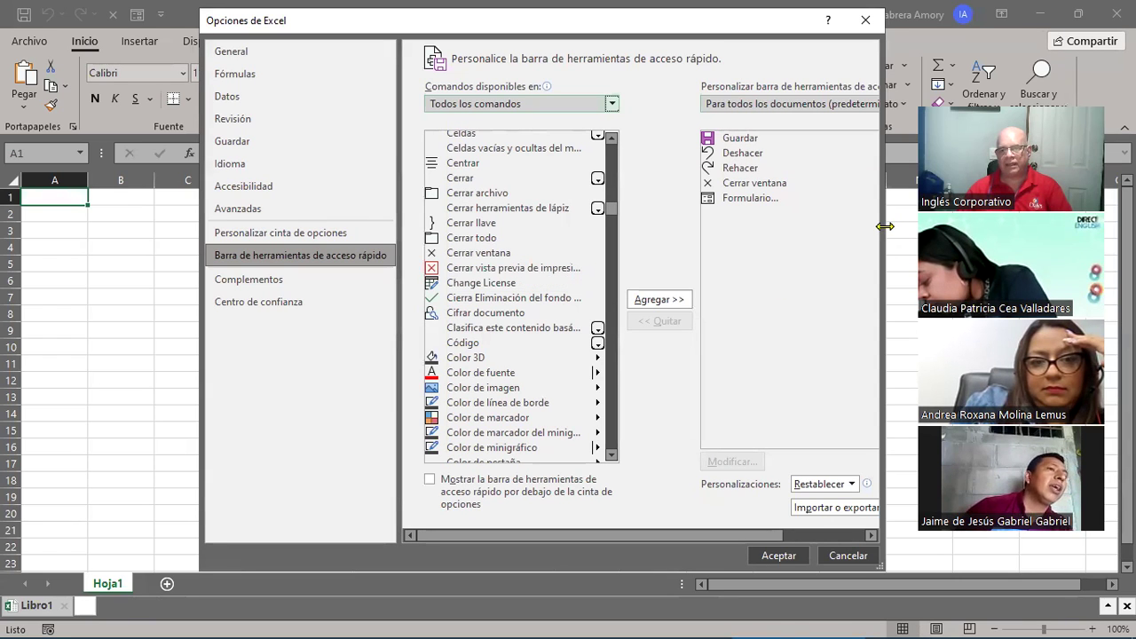
Step: Widen Excel Options, select Cerrar ventana in the commands list, and confirm with Aceptar
left_click_drag(885, 226, 1000, 226)
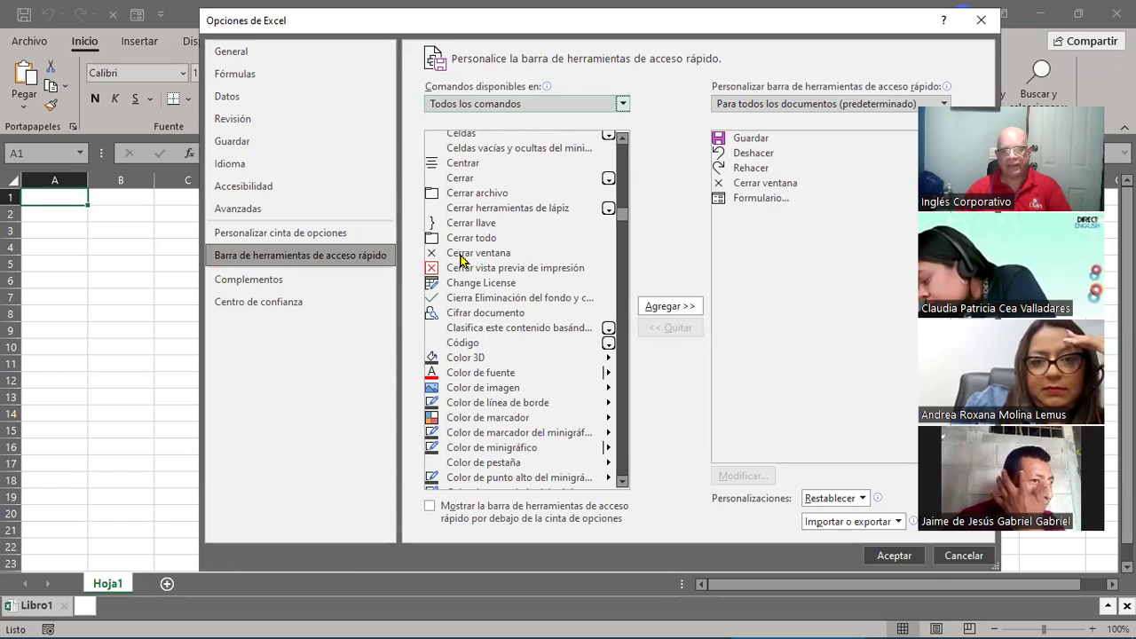
left_click(461, 255)
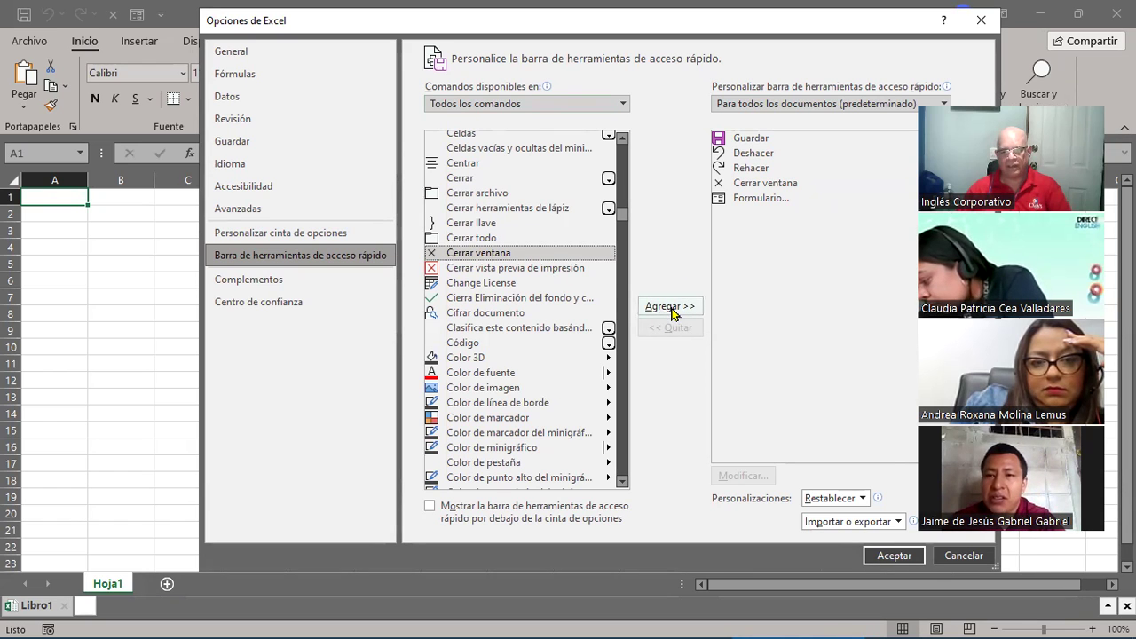
left_click(894, 556)
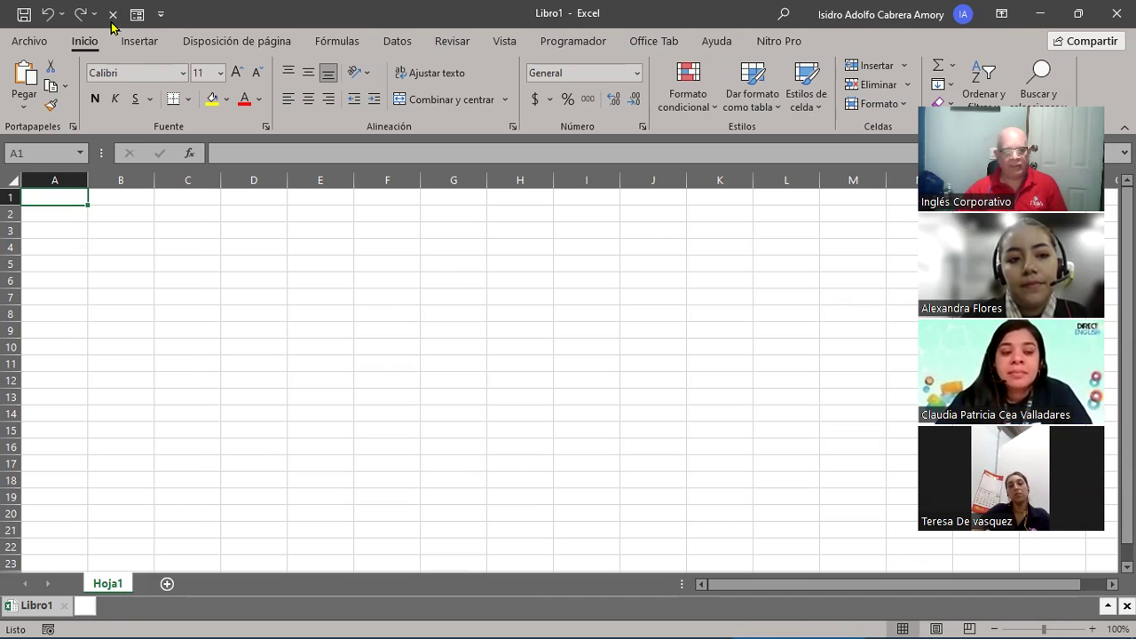
Step: Close the Libro1 workbook and go to the Archivo start page
left_click(113, 14)
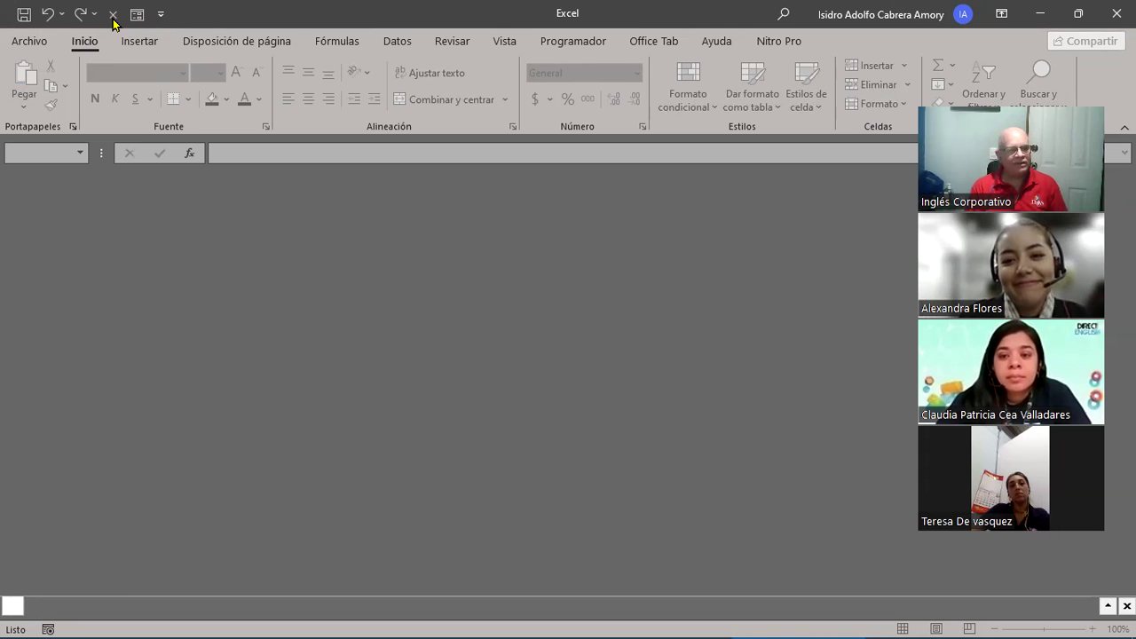
left_click(28, 42)
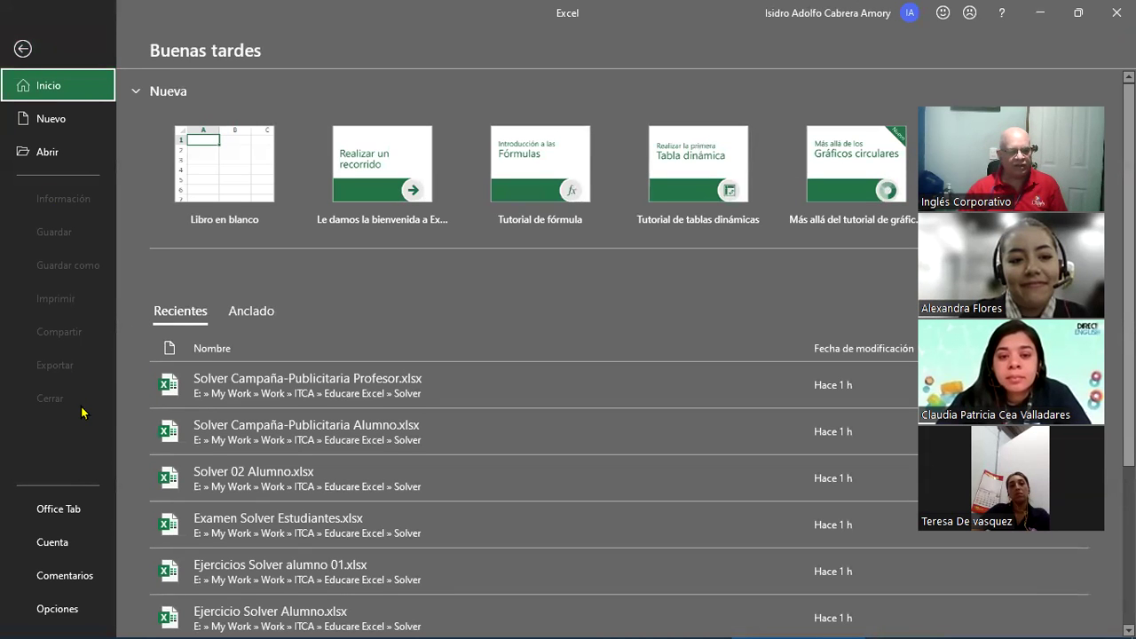
Step: Leave and reopen the Archivo page, then create a blank workbook, Libro2
left_click(19, 51)
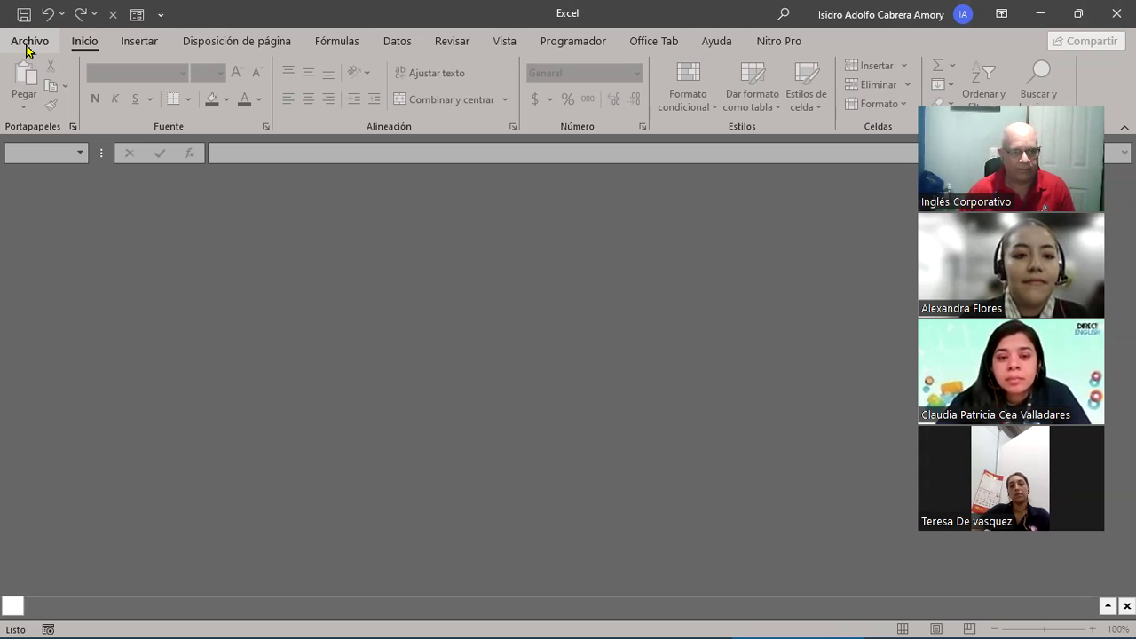
left_click(27, 45)
left_click(222, 171)
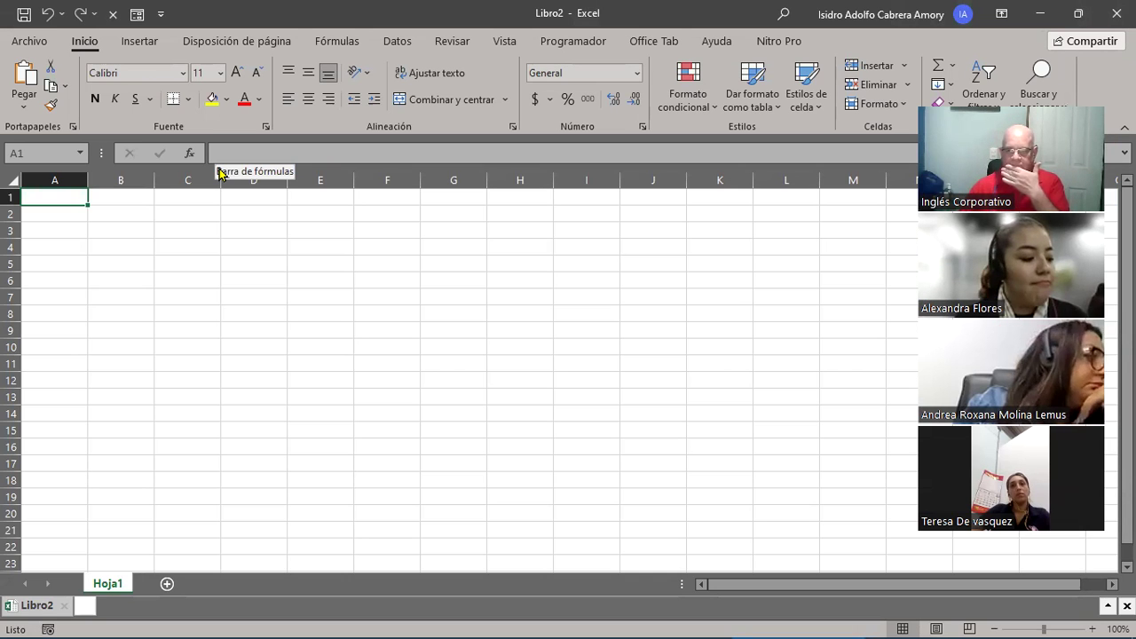
Step: Browse the ribbon tabs Insertar through Programador and Inicio, ending on Disposición de página
left_click(133, 42)
left_click(247, 43)
left_click(347, 43)
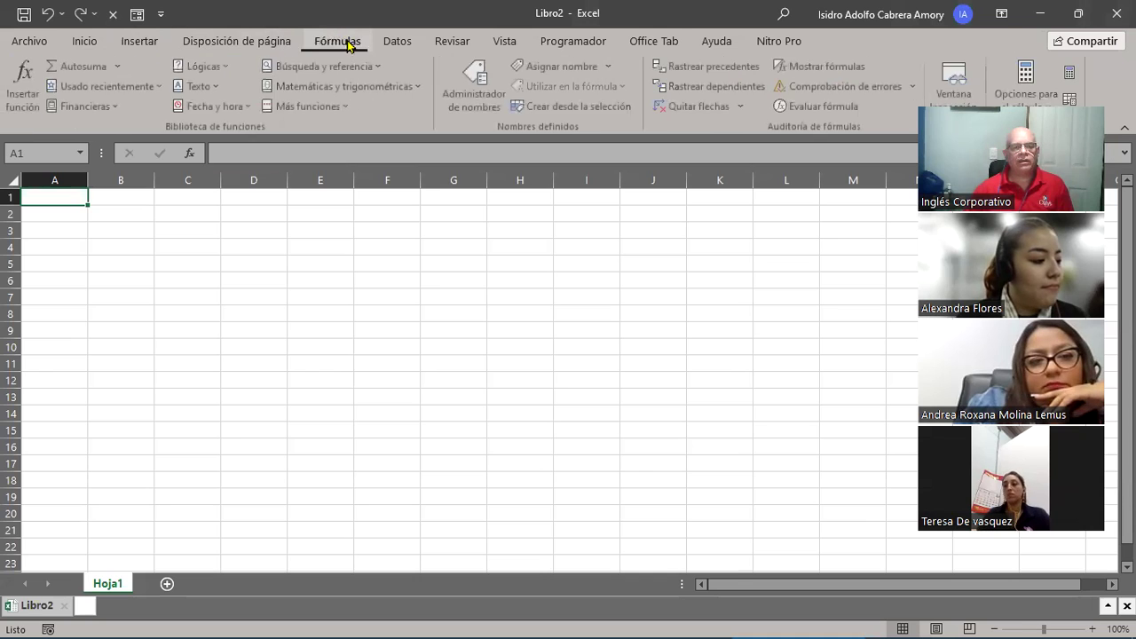
left_click(406, 43)
left_click(451, 42)
left_click(501, 43)
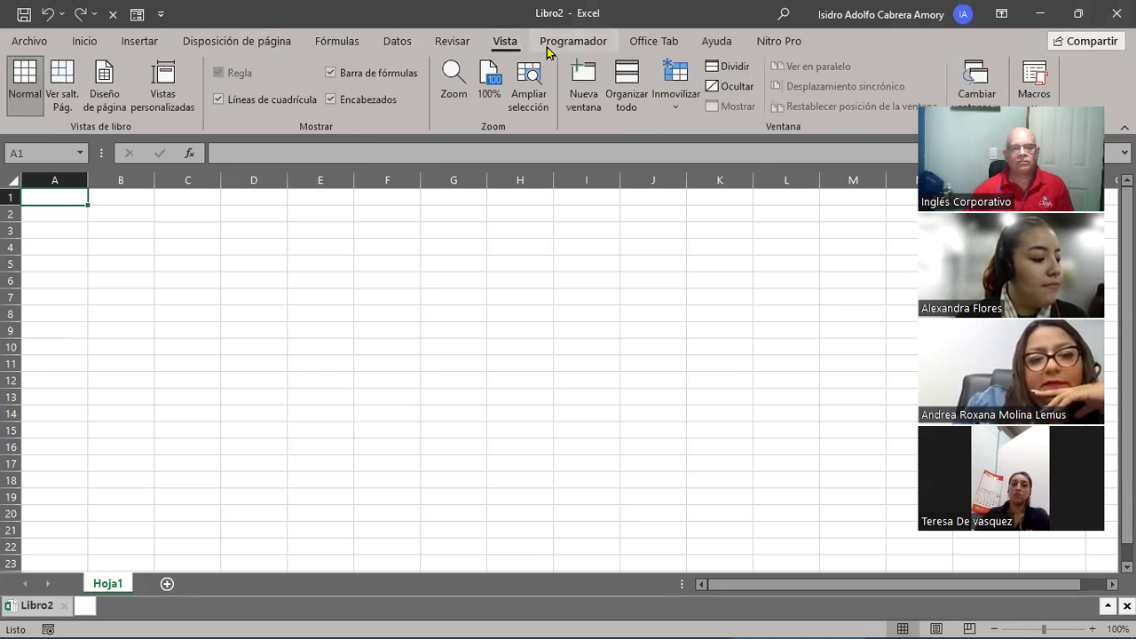
left_click(560, 42)
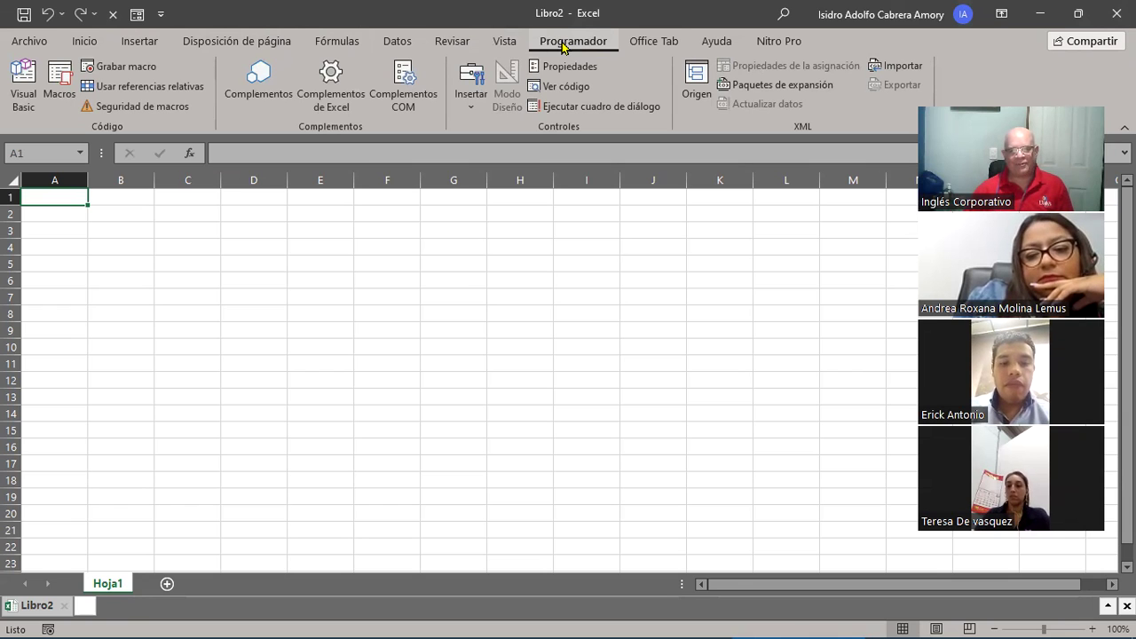
left_click(86, 47)
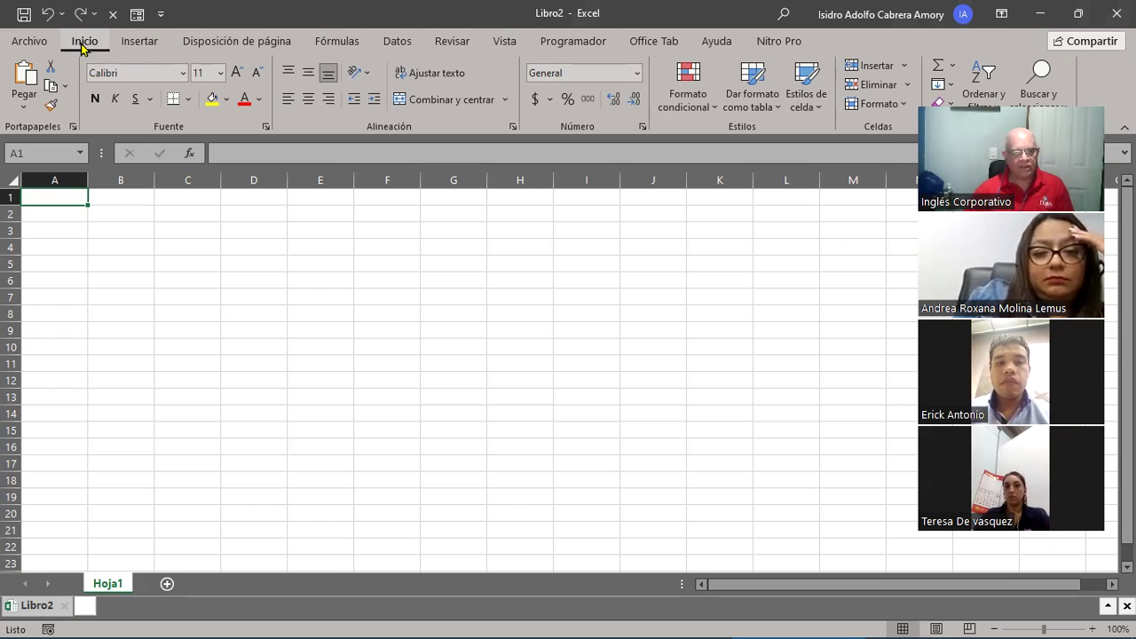
left_click(141, 42)
left_click(245, 42)
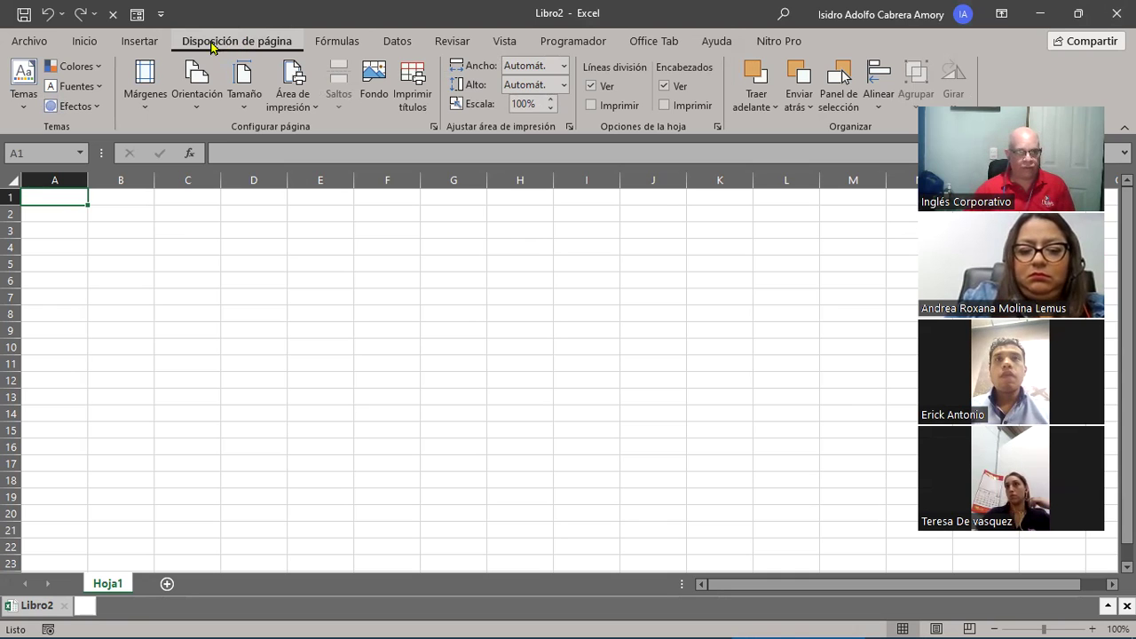
Step: Return to Inicio, then show the Insertar tab's table and chart commands
left_click(86, 41)
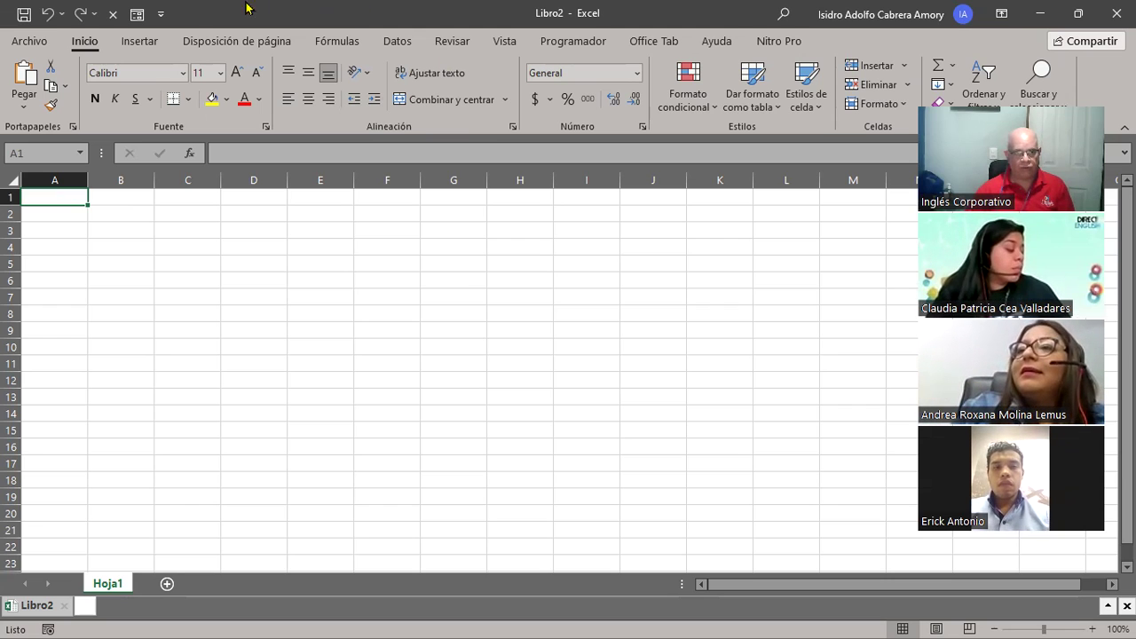
left_click(159, 43)
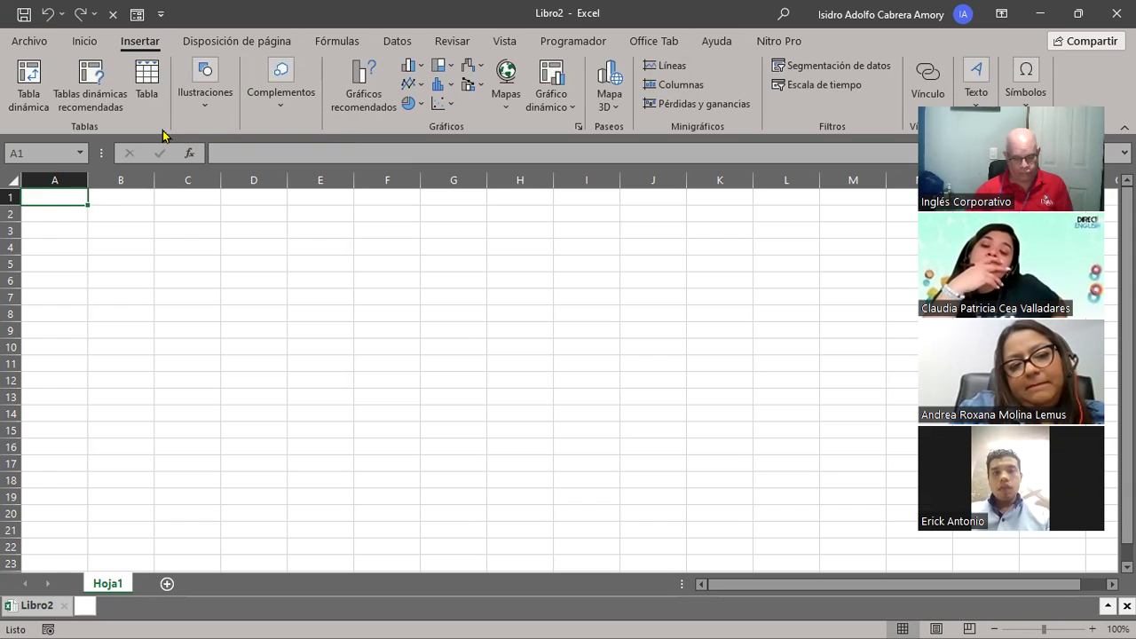
left_click(86, 44)
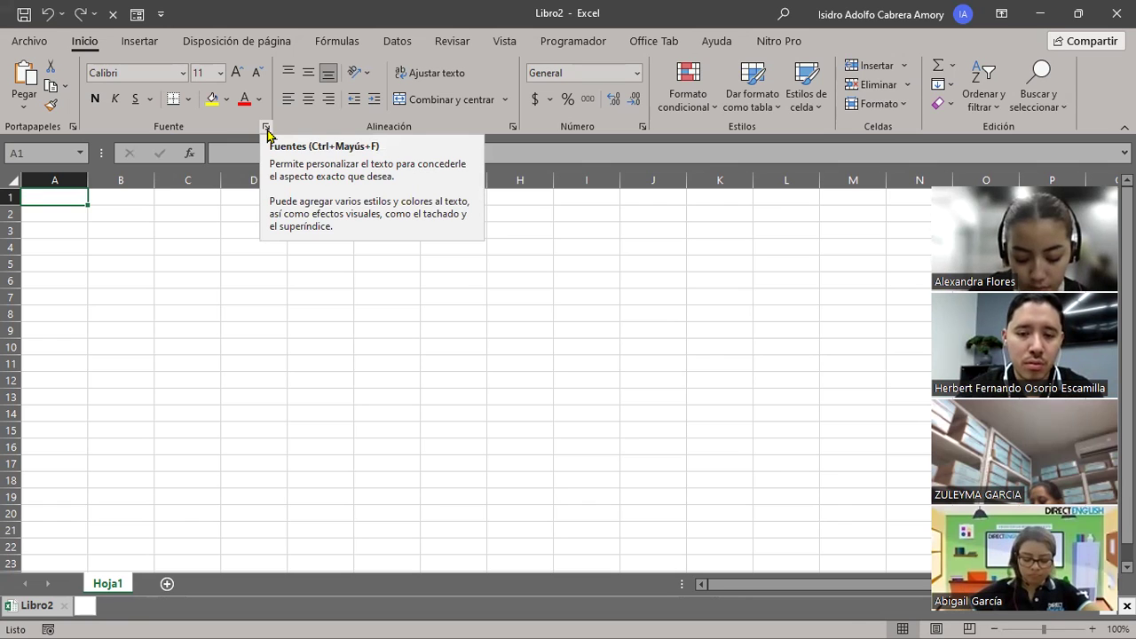
Step: Open Formato de celdas from the Fuente and Número groups, closing each time without changes
left_click(266, 129)
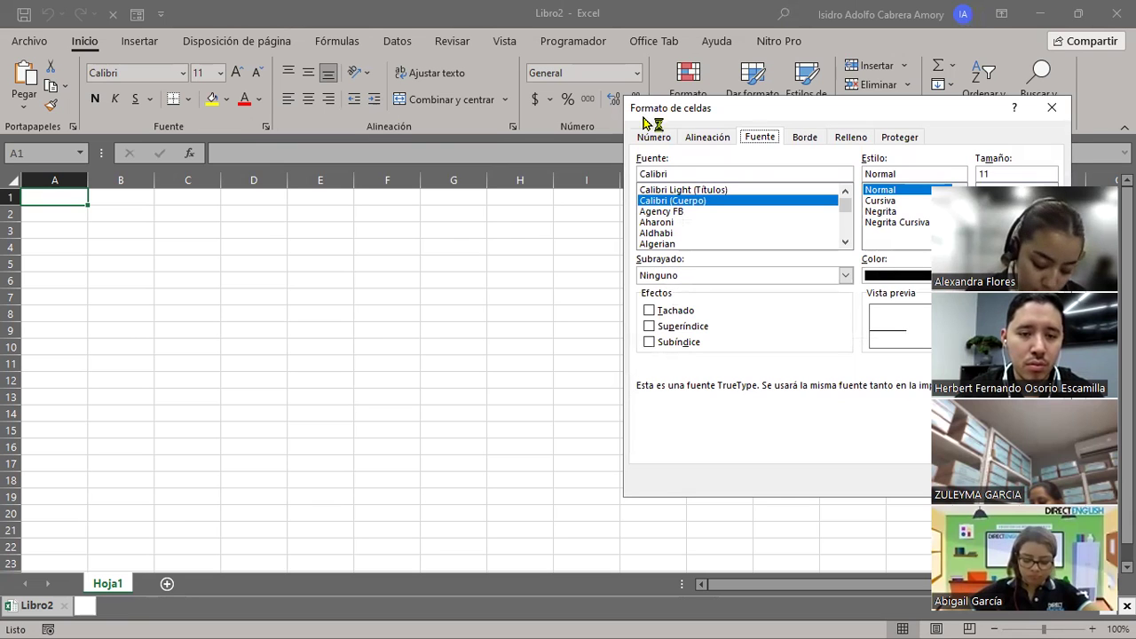
left_click_drag(757, 110, 364, 166)
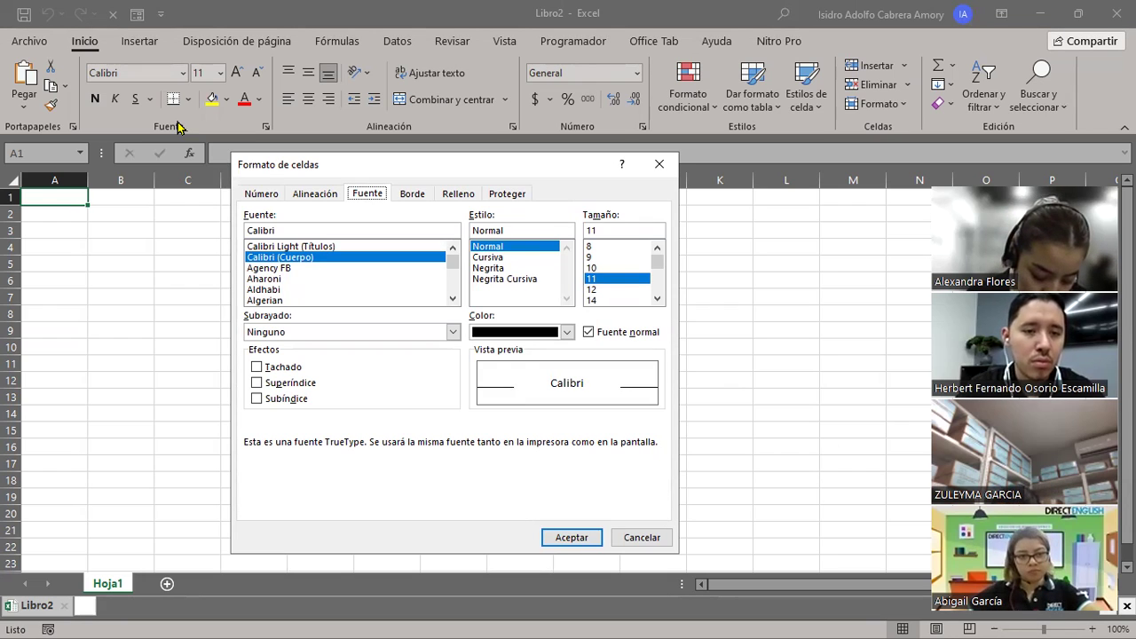
left_click(660, 164)
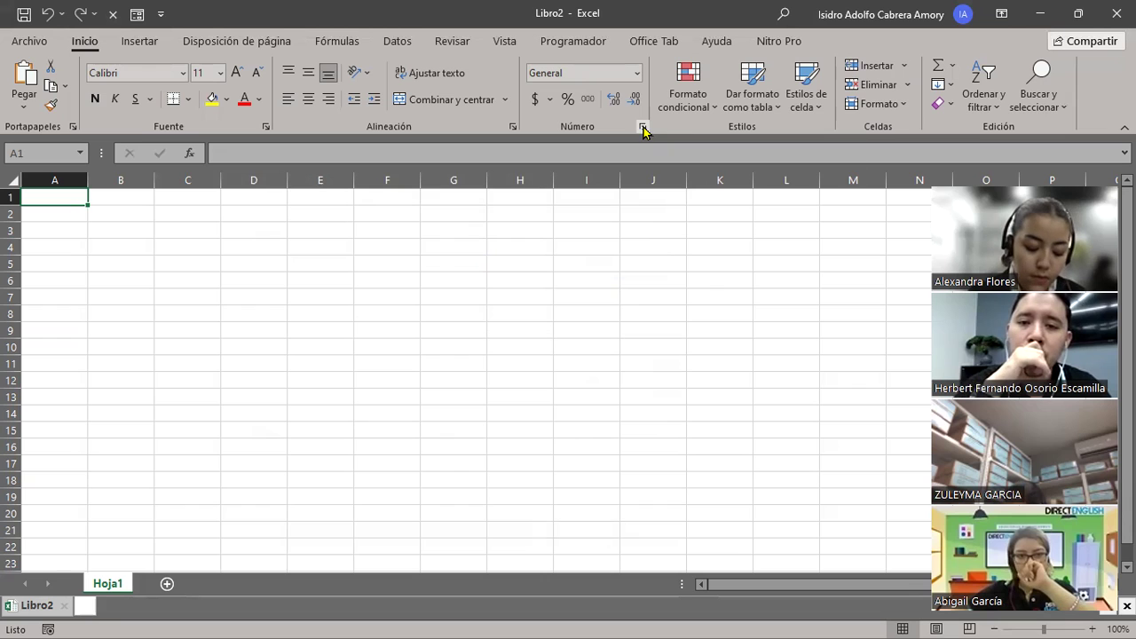
left_click(643, 130)
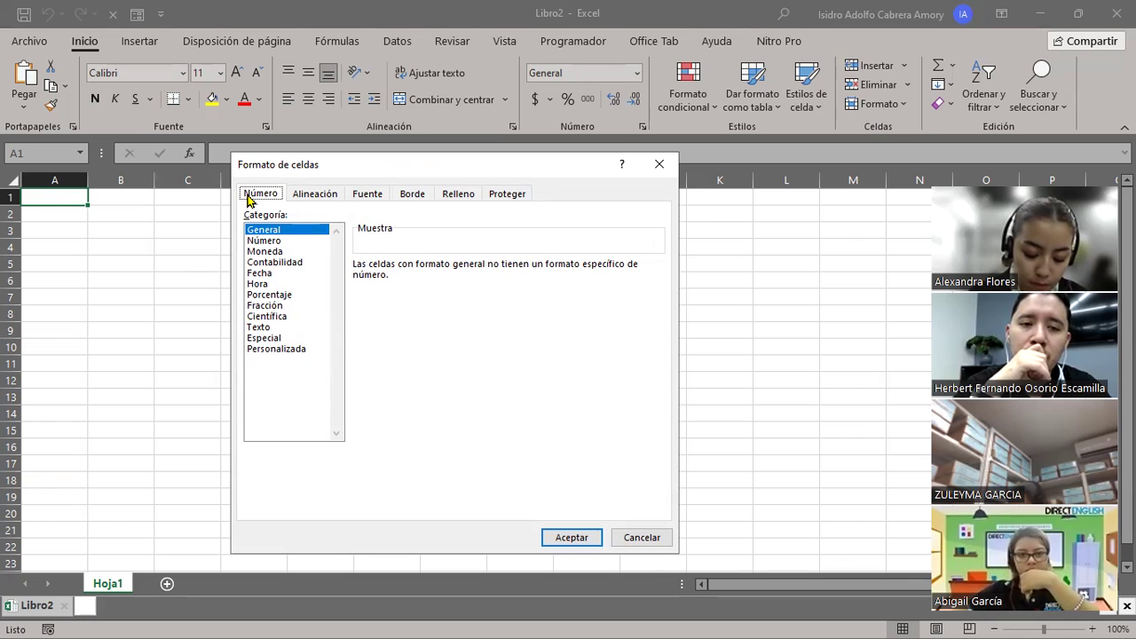
left_click(663, 164)
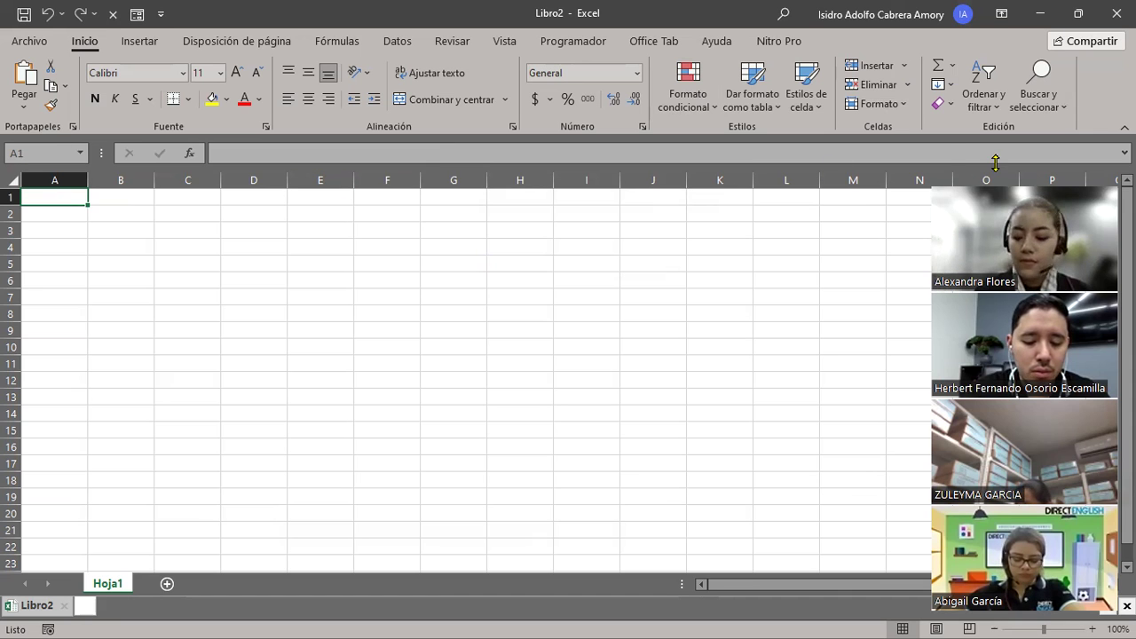
Step: Zoom the sheet in to 180% with the status-bar zoom control
left_click_drag(950, 160, 844, 134)
left_click(1095, 621)
left_click(1095, 621)
left_click(1094, 621)
left_click(1095, 621)
left_click(1094, 621)
left_click(1095, 621)
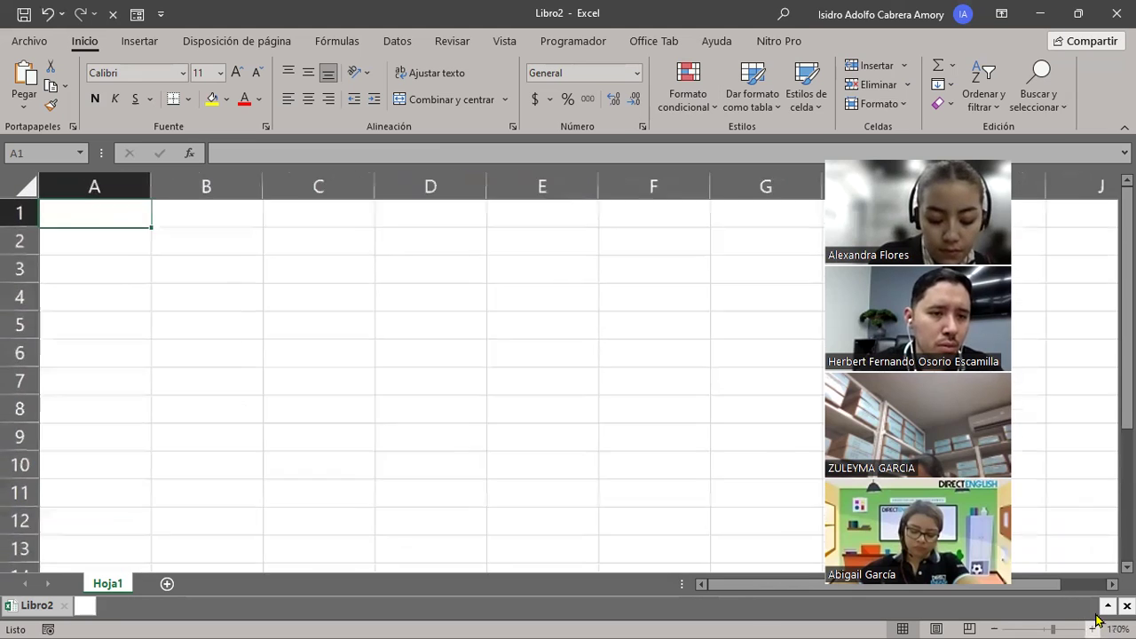
left_click(1094, 621)
left_click(1094, 621)
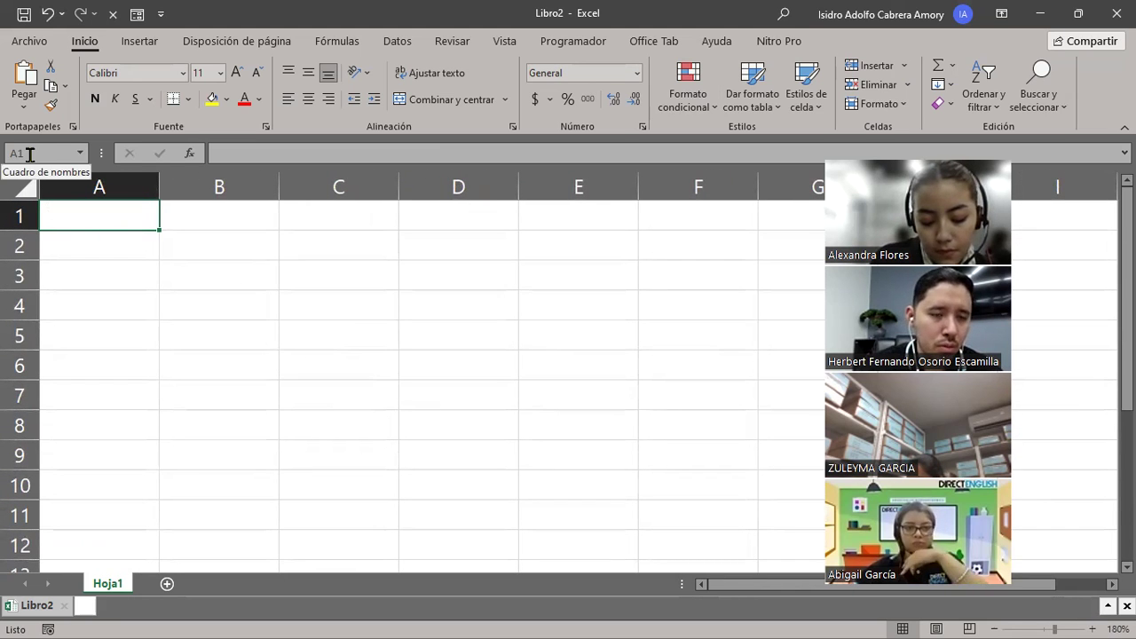
Step: Select cells C3, C7, D9:D10, E5, C3, C8, F6, C4, E9, C8 and E5 in turn
left_click(303, 282)
left_click(360, 395)
left_click_drag(418, 451, 443, 486)
left_click(563, 342)
left_click(317, 285)
left_click(393, 439)
left_click(640, 371)
left_click(349, 304)
left_click(596, 462)
left_click(348, 426)
left_click(556, 342)
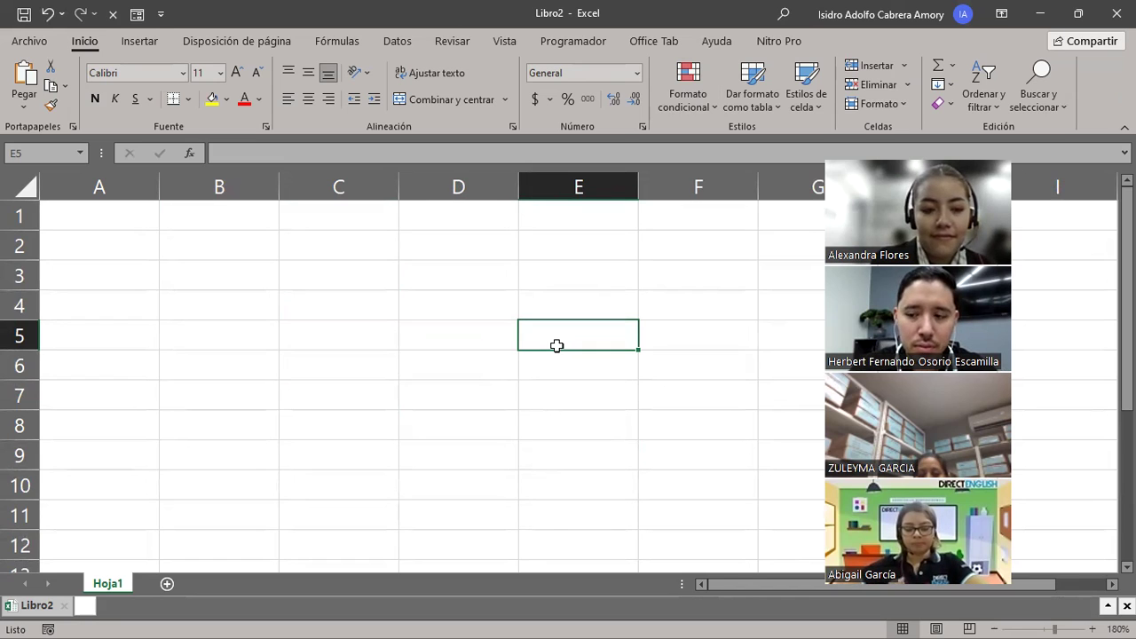
left_click(488, 333)
left_click(460, 299)
left_click(342, 322)
left_click(414, 304)
left_click(573, 329)
left_click(527, 424)
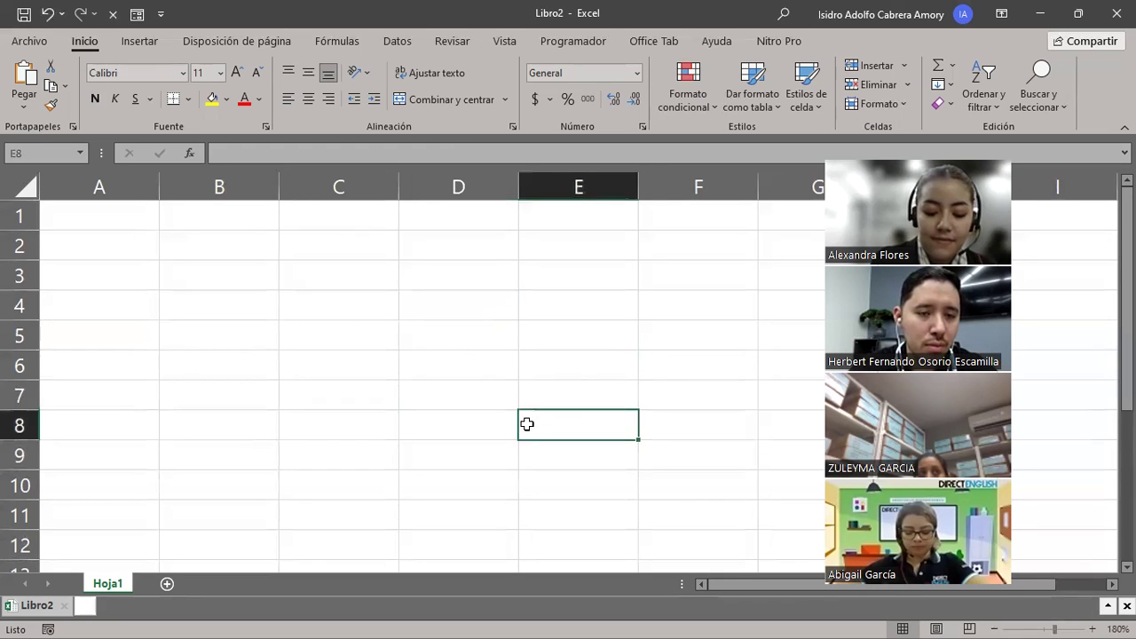
left_click(390, 455)
left_click(305, 375)
left_click(505, 302)
left_click(657, 364)
left_click(436, 405)
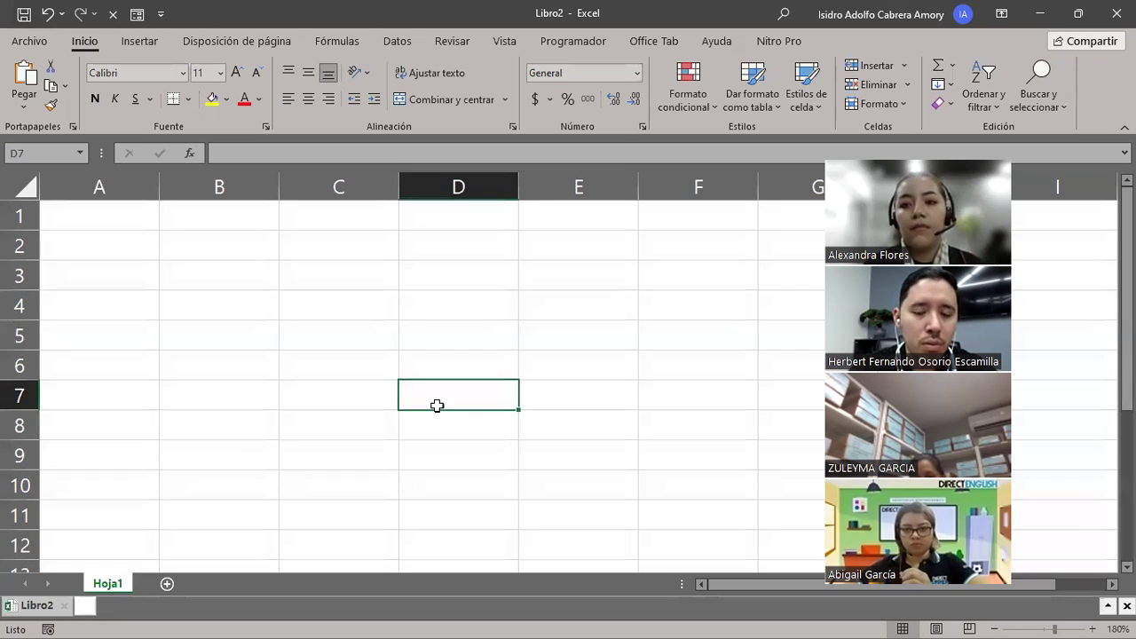
left_click(532, 311)
left_click(487, 414)
left_click(302, 404)
left_click(611, 318)
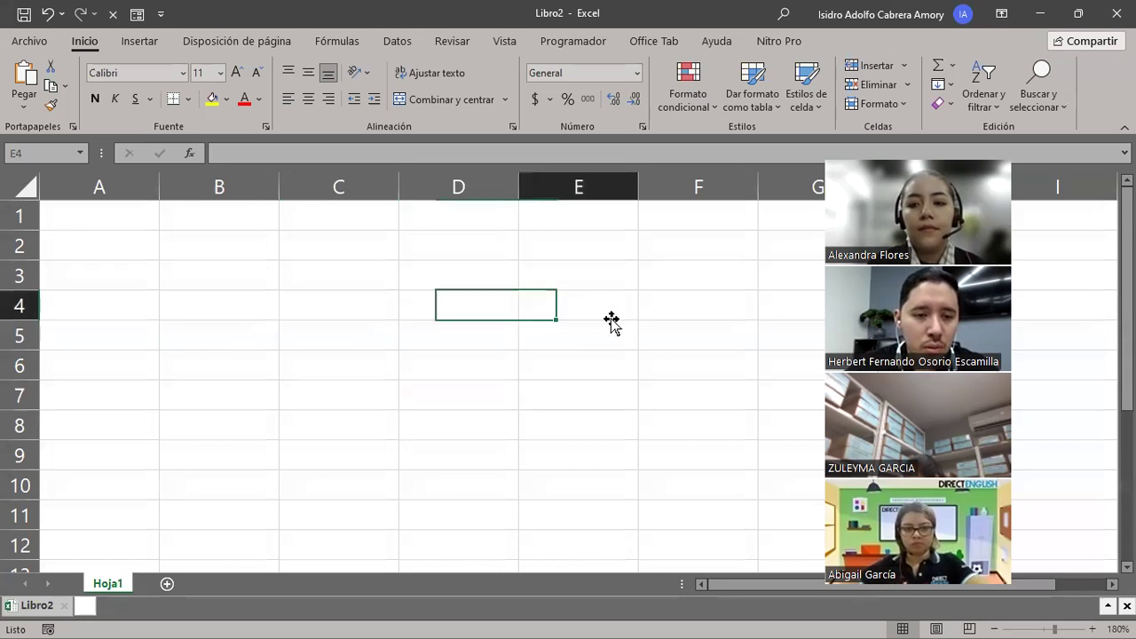
left_click(532, 427)
left_click(497, 486)
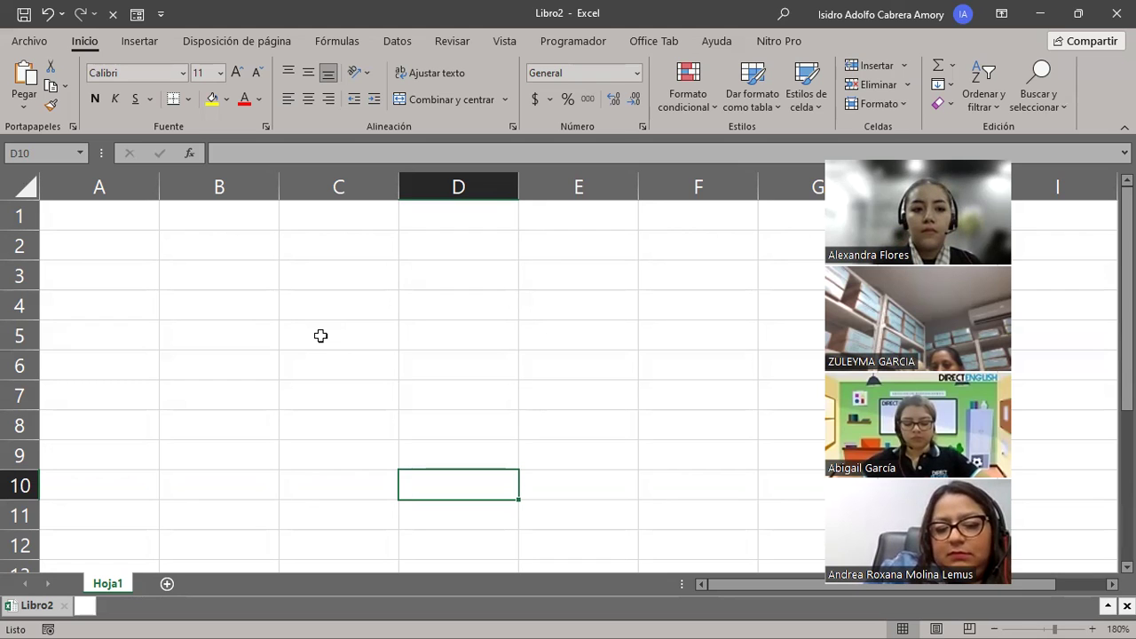
Step: Select cells E7, C4, A9, E9 and F4 in turn
left_click(545, 390)
left_click(322, 302)
left_click(129, 444)
left_click(553, 463)
left_click(657, 300)
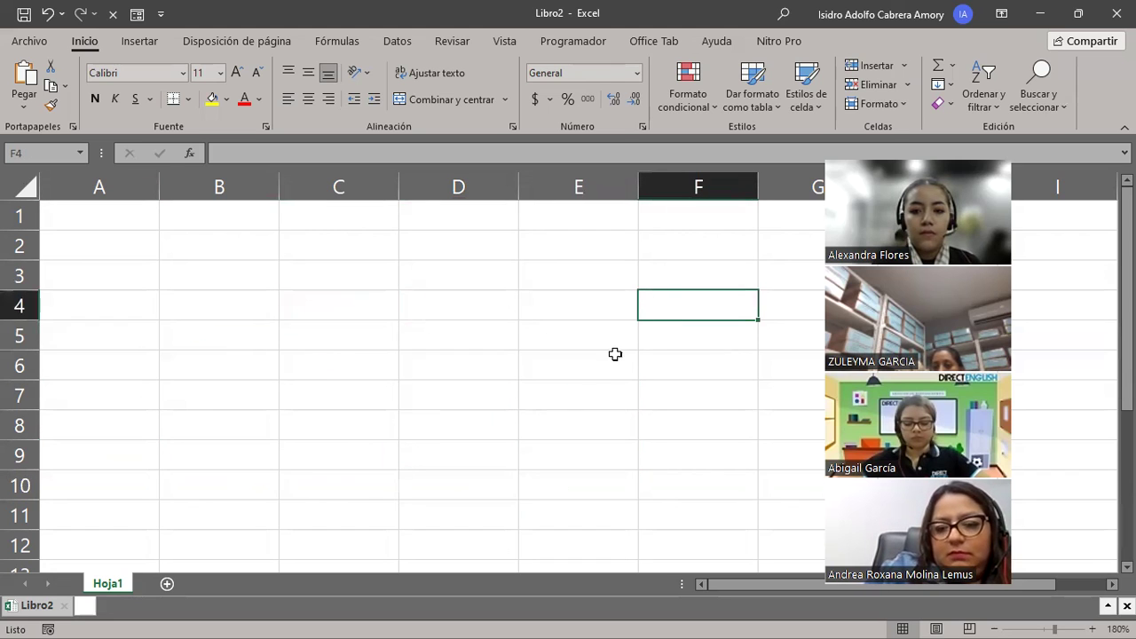
Step: Scroll down to row 154 and right to column P, then select cell U163
scroll(568, 463, "down", 6)
scroll(568, 464, "down", 5)
scroll(568, 463, "down", 10)
scroll(568, 463, "down", 5)
scroll(568, 463, "down", 10)
scroll(568, 462, "down", 10)
scroll(568, 463, "down", 5)
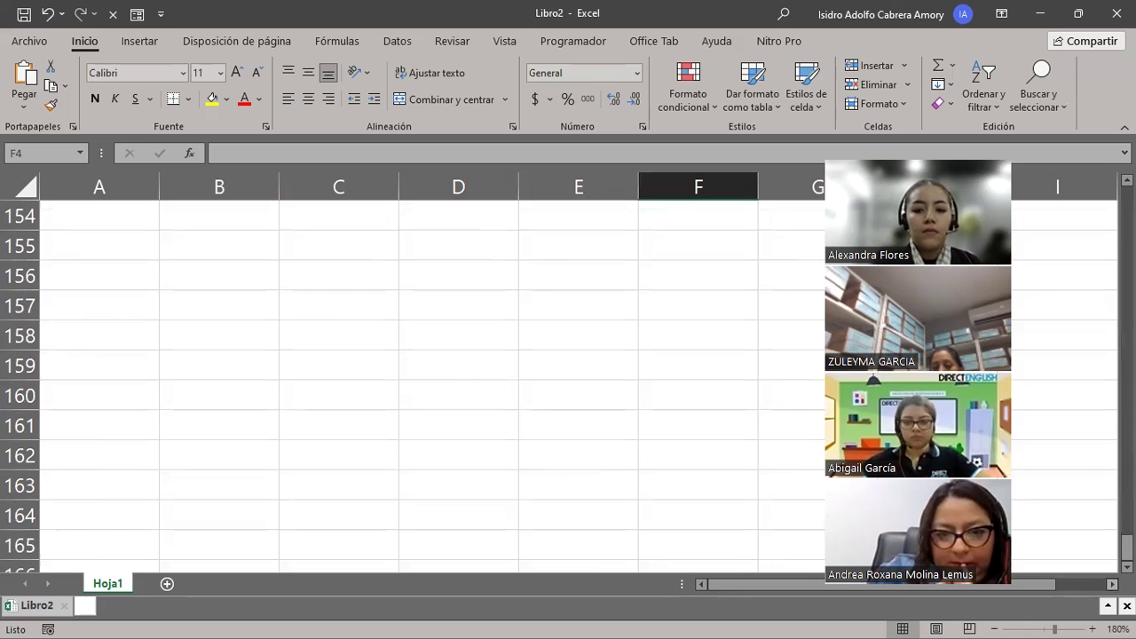
left_click(1112, 584)
scroll(568, 373, "right", 3)
scroll(568, 373, "right", 8)
scroll(817, 563, "right", 3)
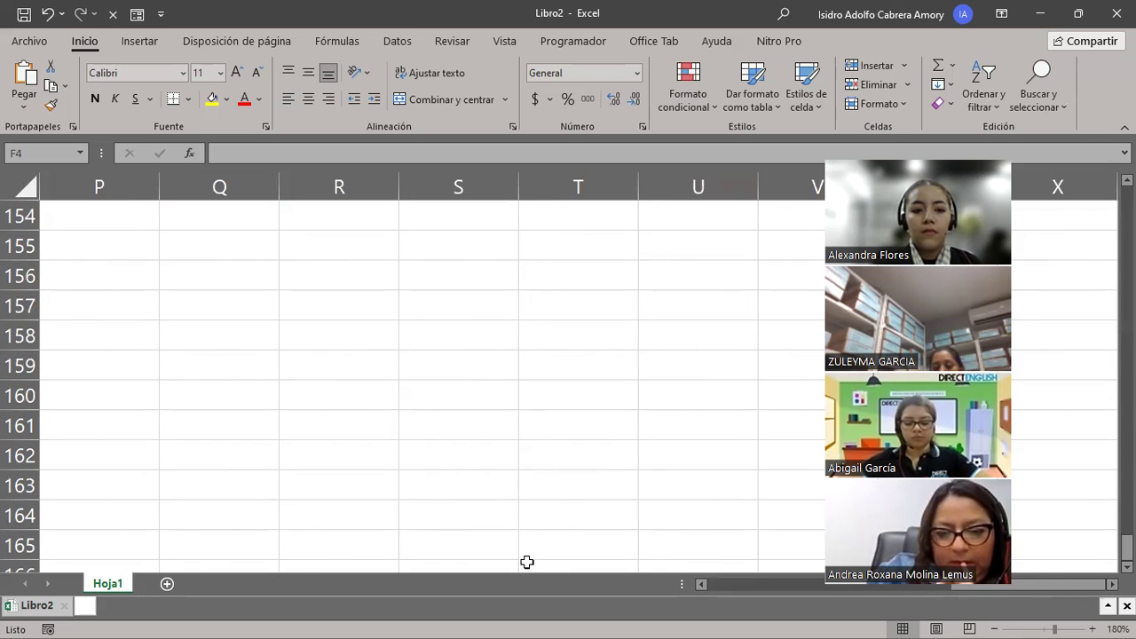
left_click(693, 489)
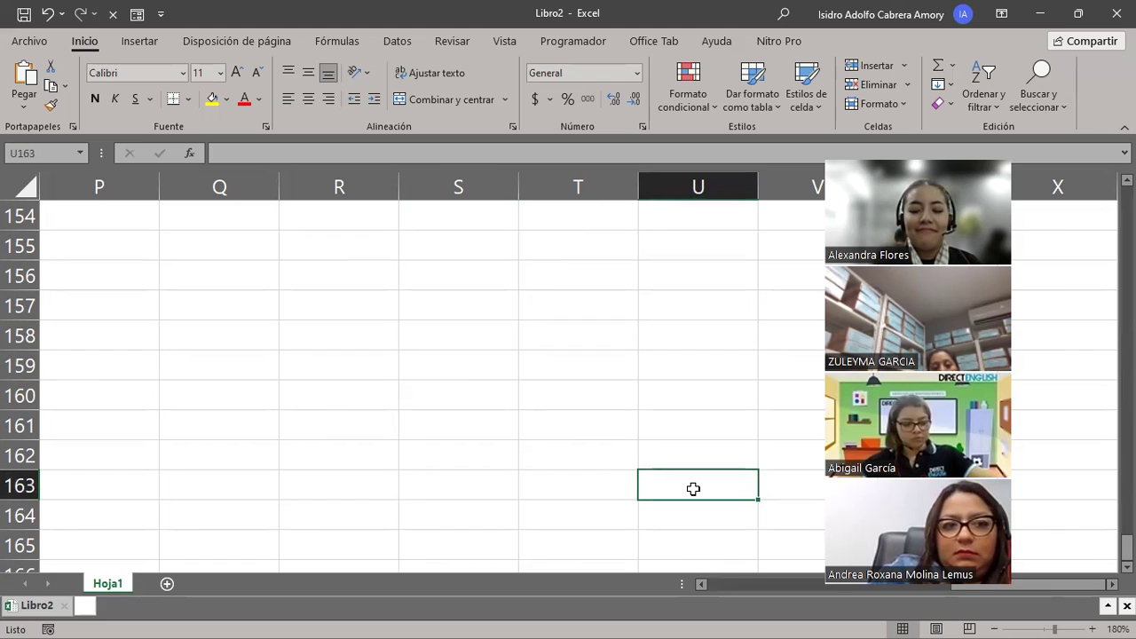
Step: Replace the Name Box address with XP1899 to jump to that cell
left_click(48, 153)
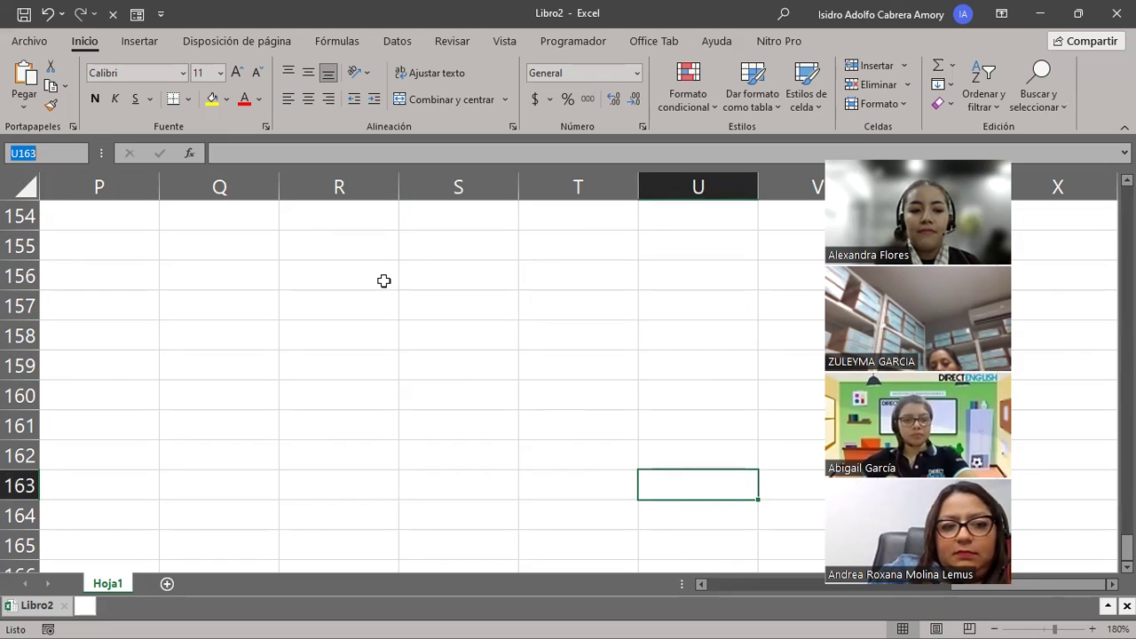
key("BackSpace")
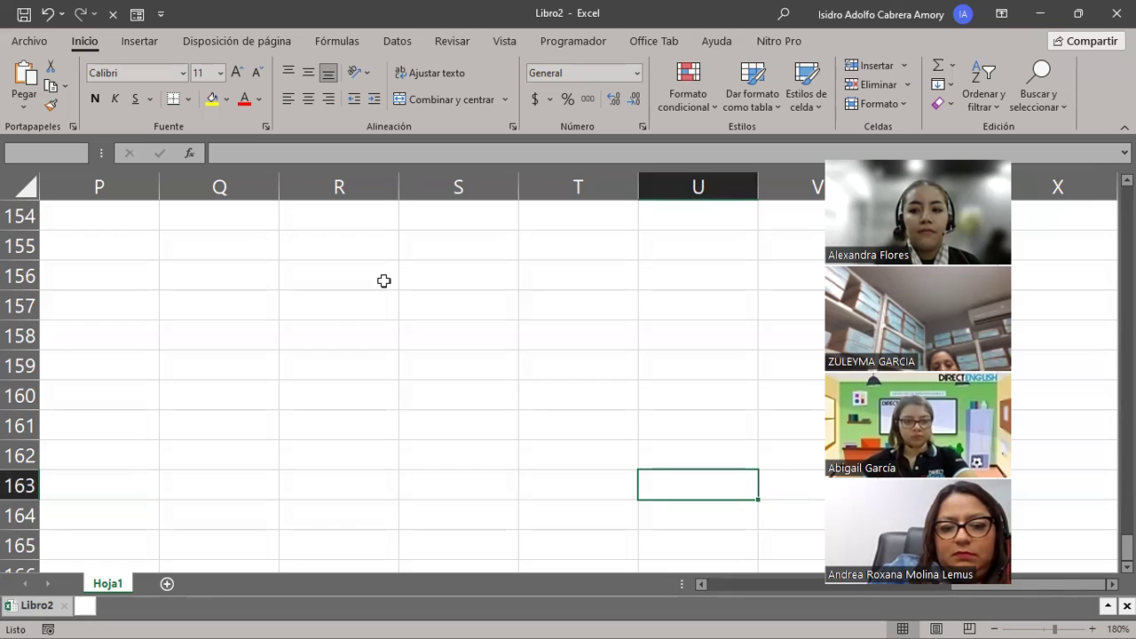
type("XP18")
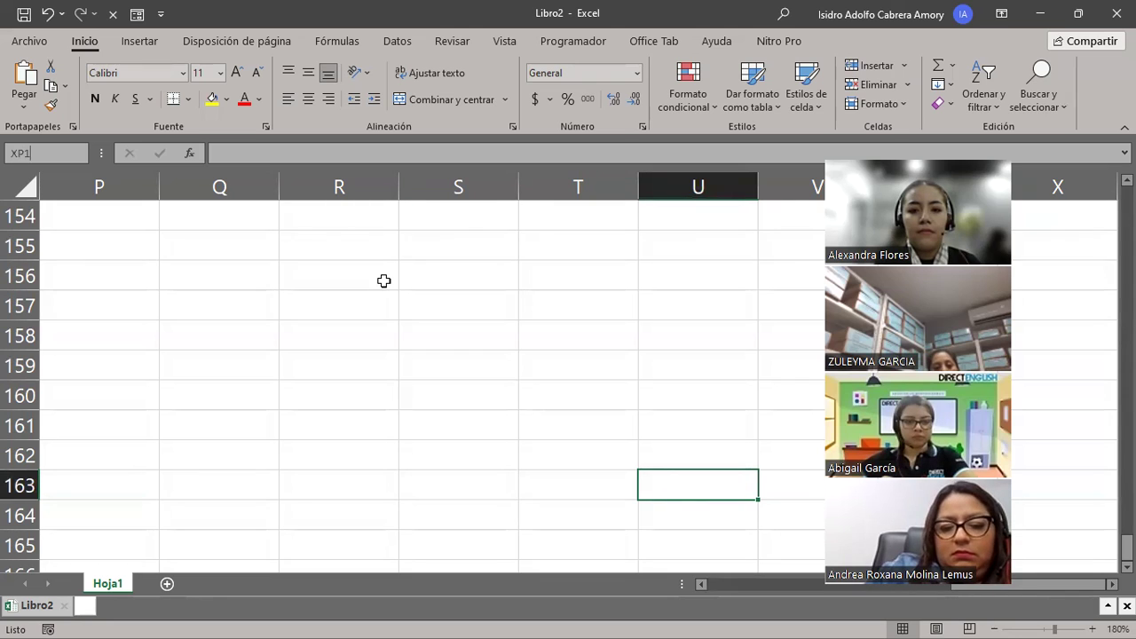
type("99")
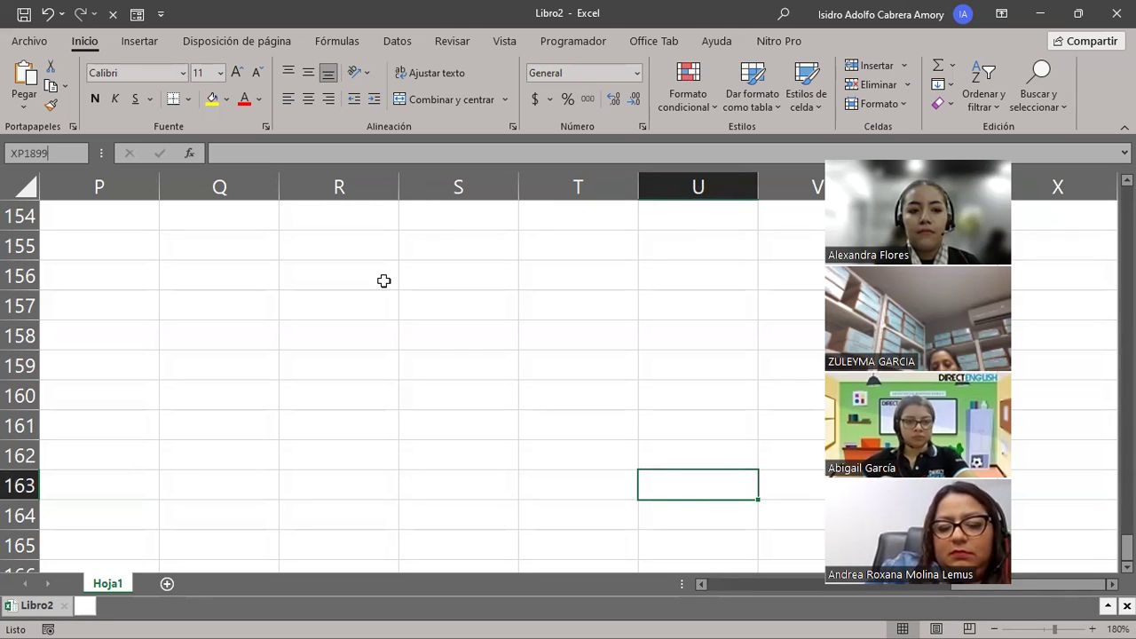
key("Return")
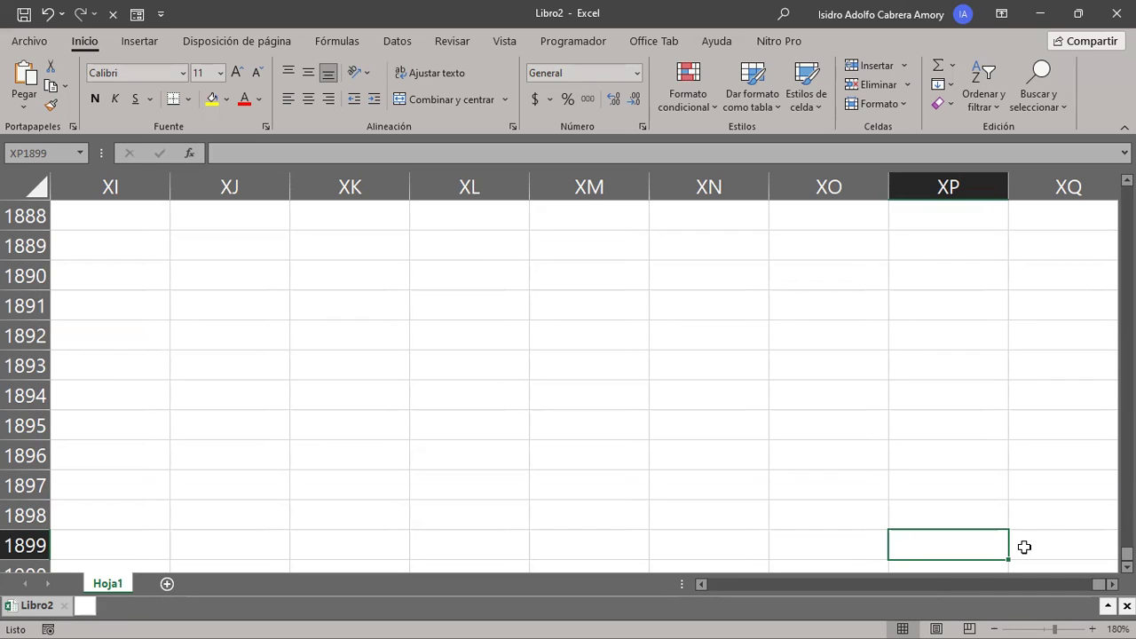
Step: Enter A1 in the Name Box to return to the top-left cell
left_click(27, 153)
type("A")
type("1")
key("Return")
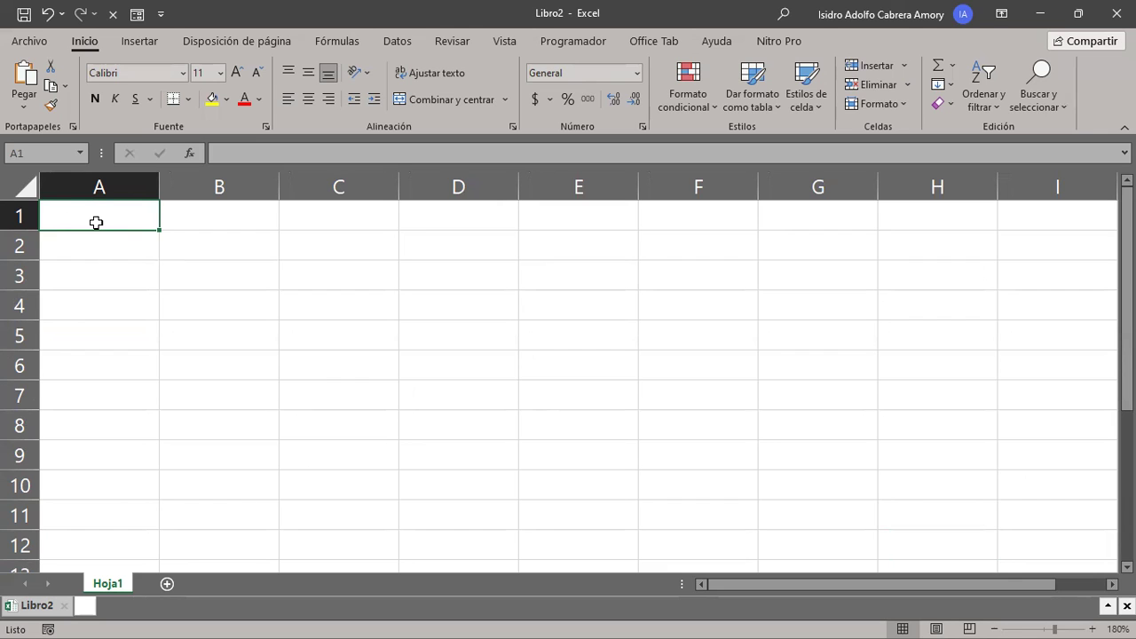
Step: Drag down column A from A1 to A10
left_click_drag(95, 221, 90, 490)
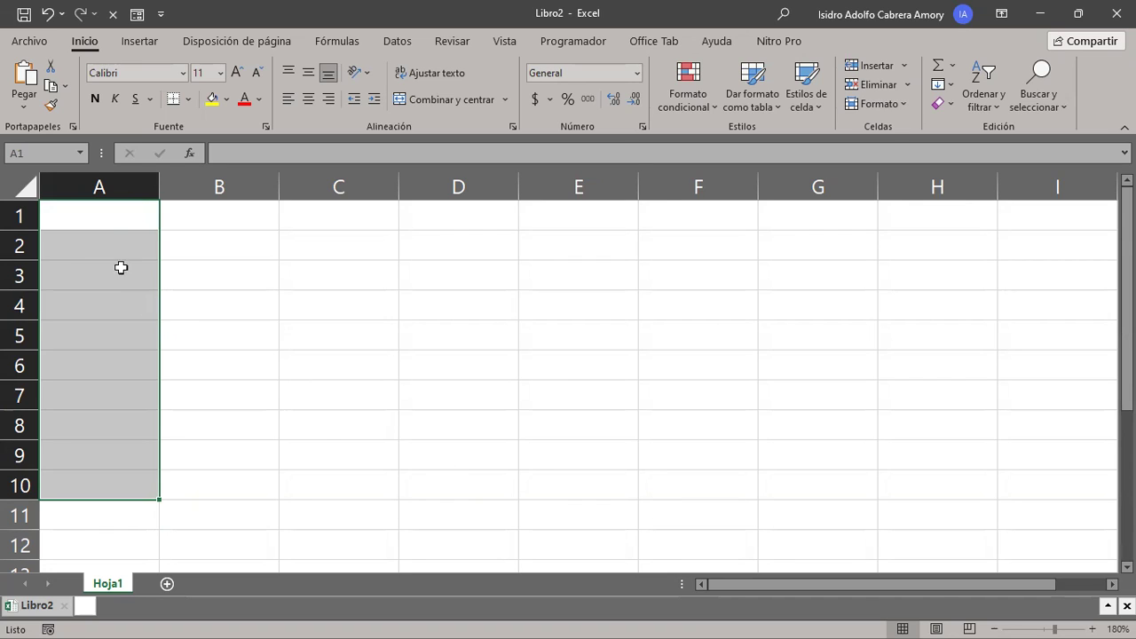
Step: Select A1:A10, name it 'maria' in the Name Box, then click G4 to deselect
left_click_drag(74, 214, 63, 488)
left_click(43, 153)
key("BackSpace")
type("maria")
key("Return")
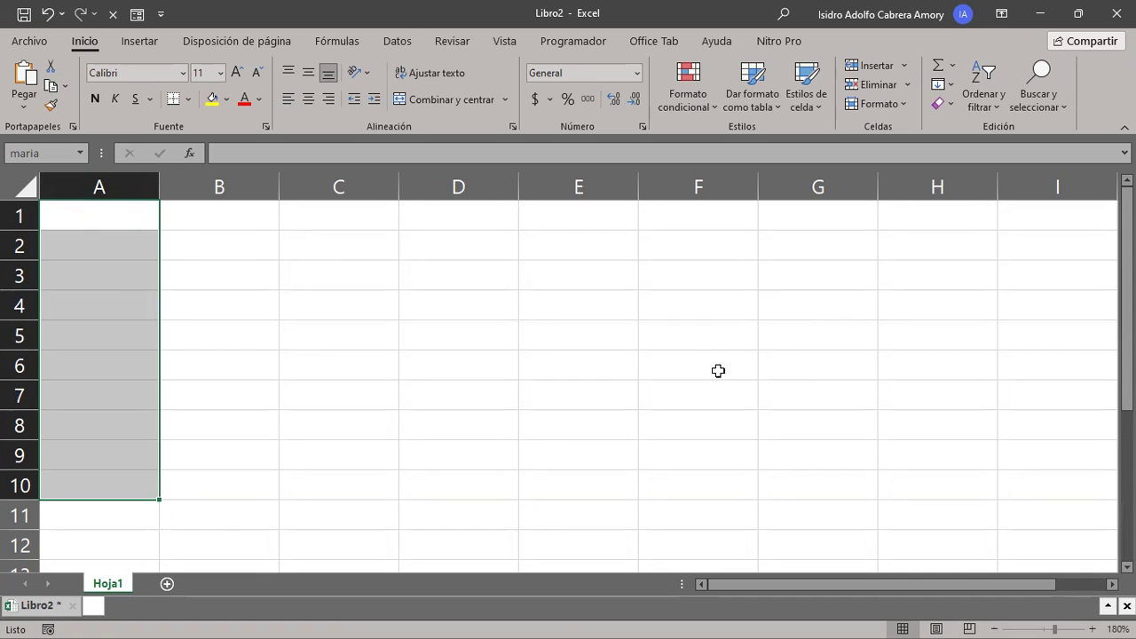
left_click(836, 314)
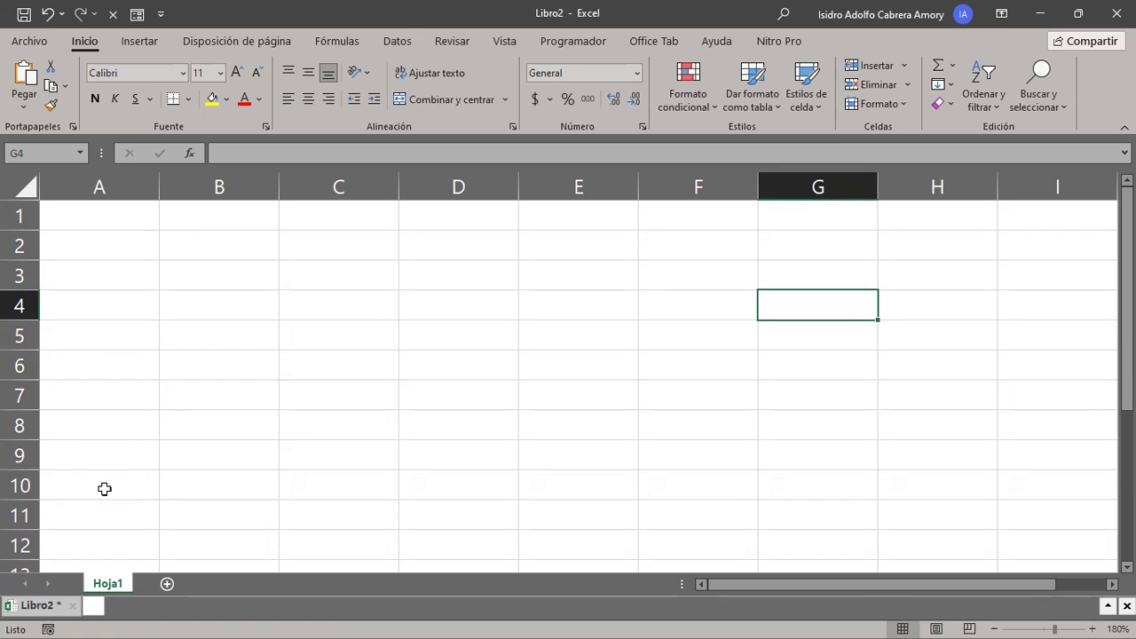
Step: Choose 'maria' from the Name Box list to reselect A1:A10
left_click(80, 155)
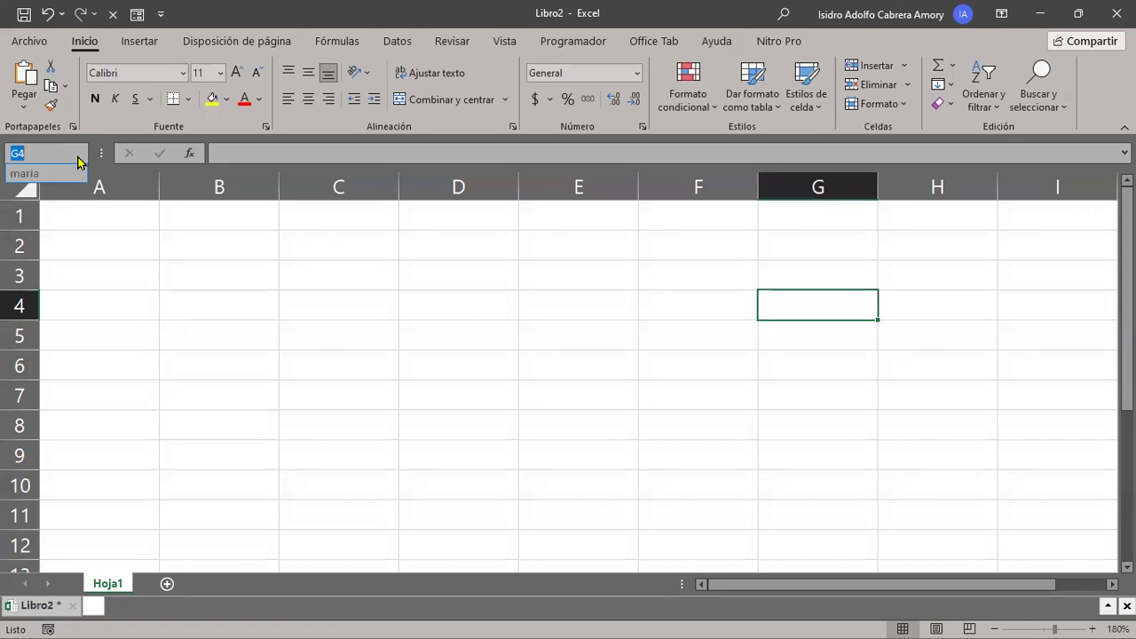
left_click(25, 173)
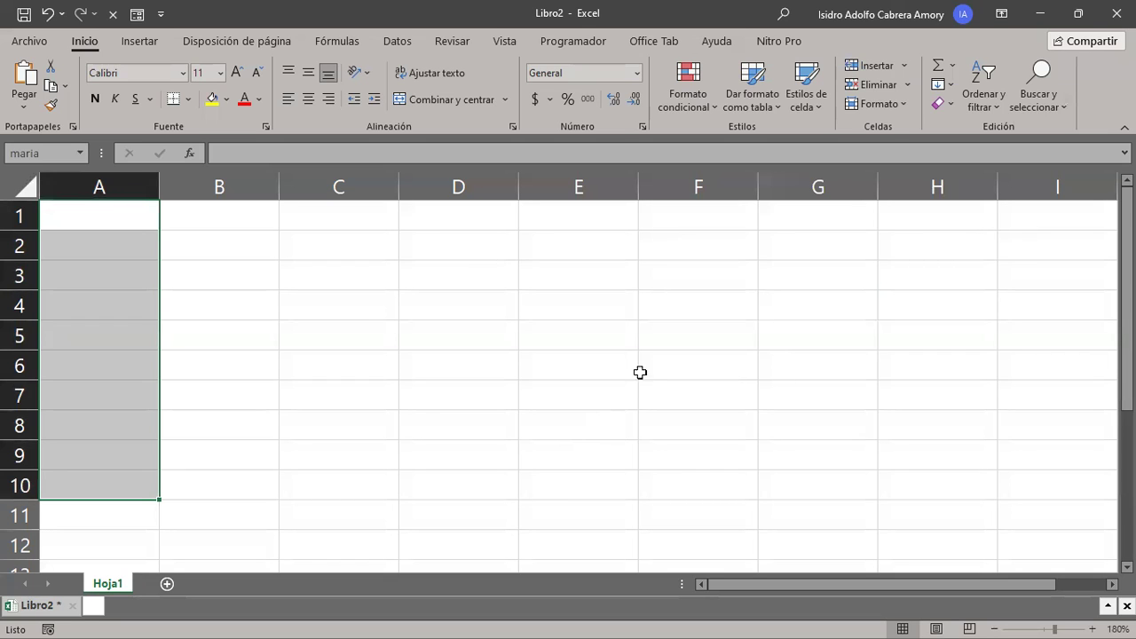
Step: Select B1:B10, then the block D4:G9, then click C4 and finally C1
left_click_drag(259, 223, 248, 494)
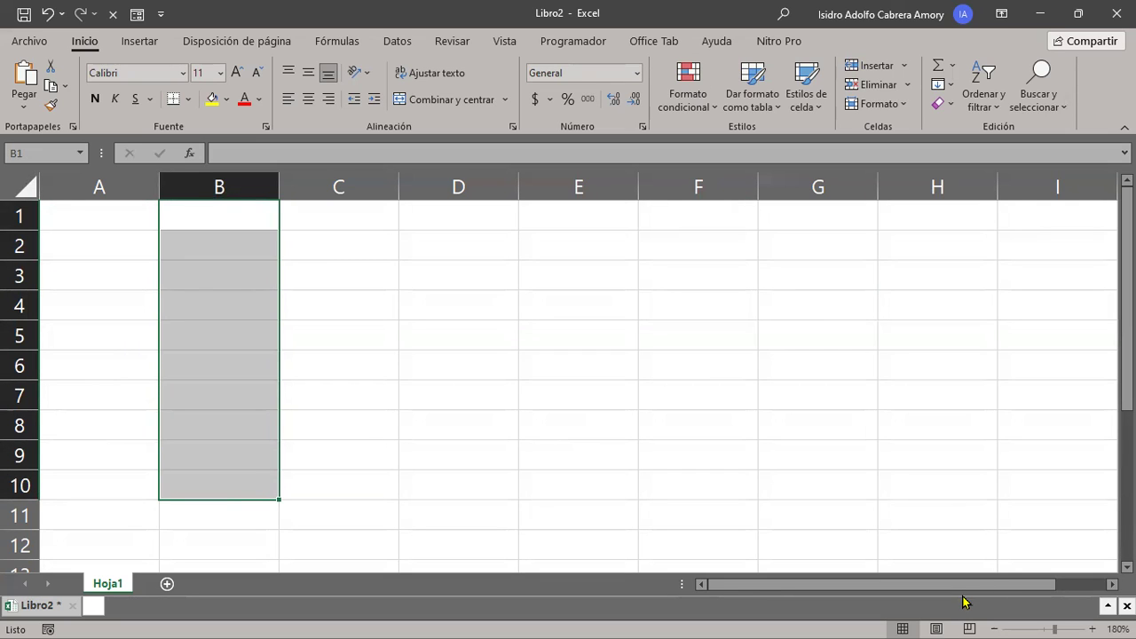
left_click_drag(465, 300, 837, 456)
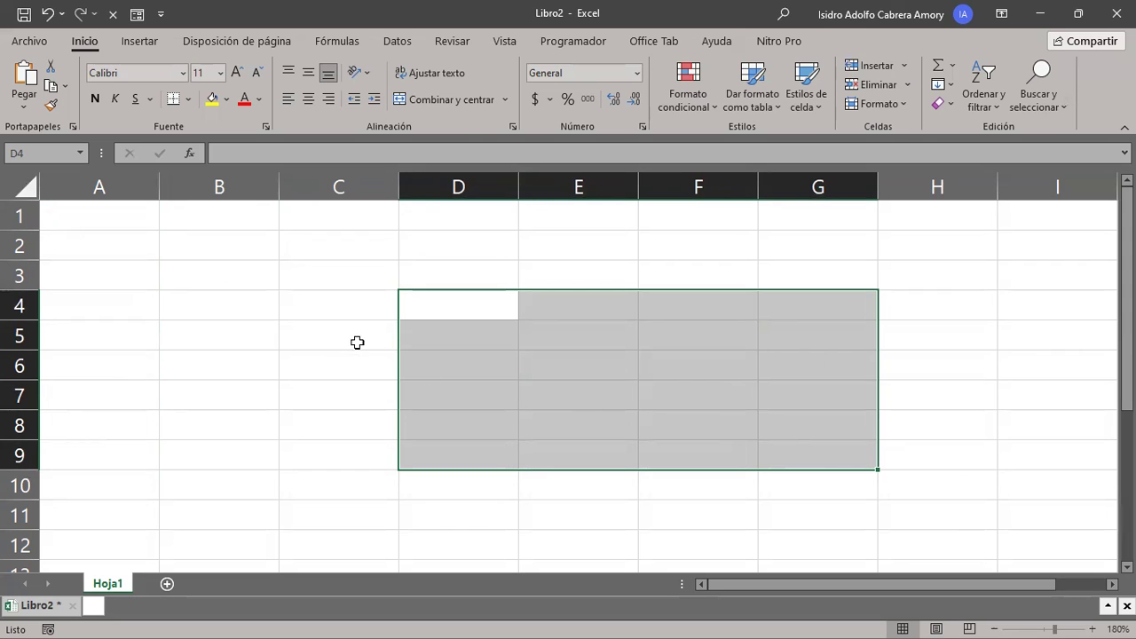
left_click(312, 311)
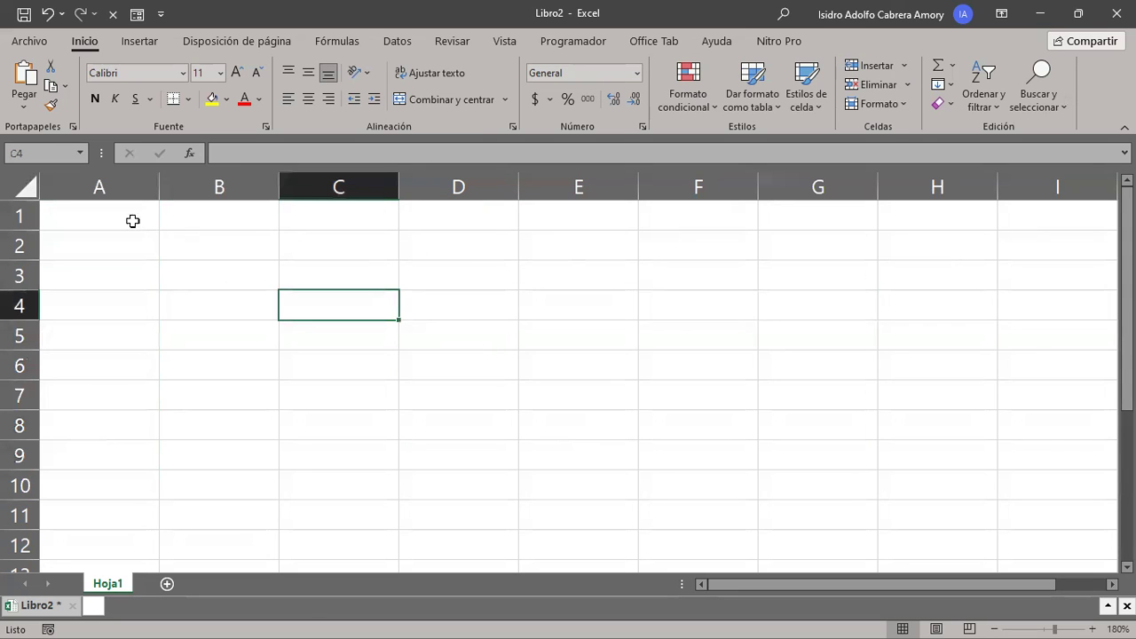
left_click(332, 213)
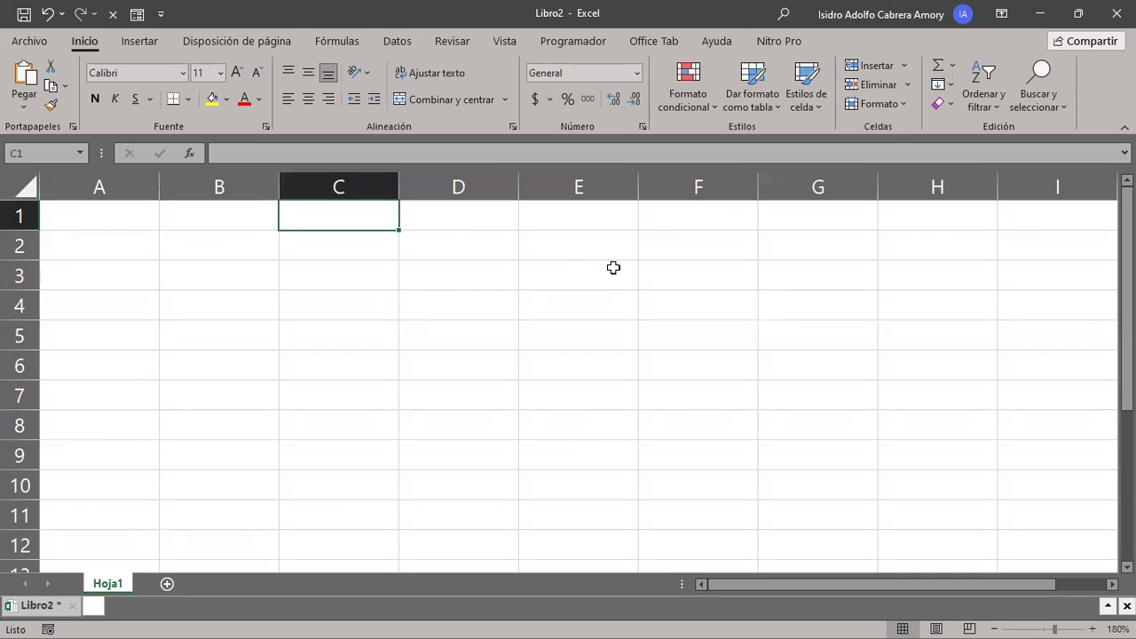
key("shift+Down")
key("shift+Down")
key("shift+Down")
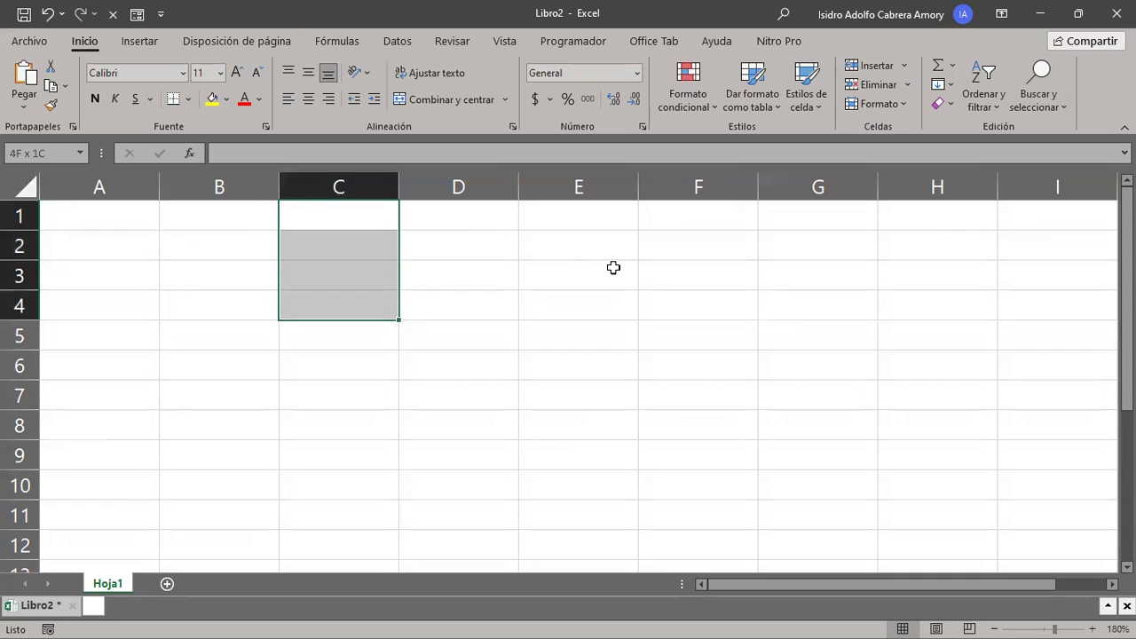
key("shift+Down")
key("shift+Down")
key("shift+Down")
key("shift+Down")
key("shift+Down")
key("shift+Down")
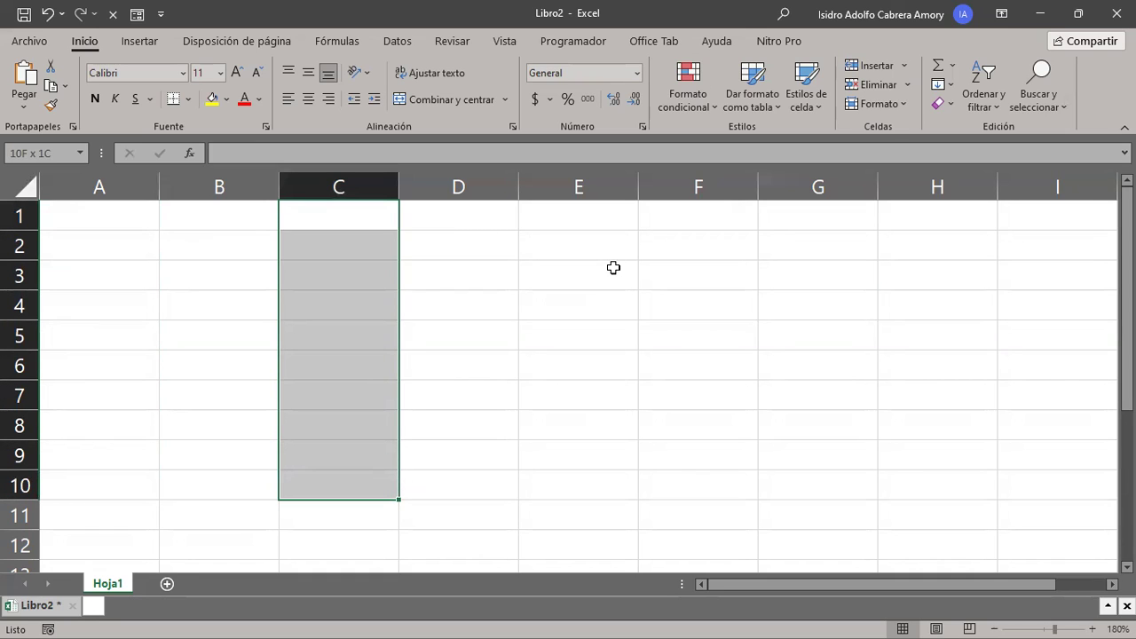
key("shift+Right")
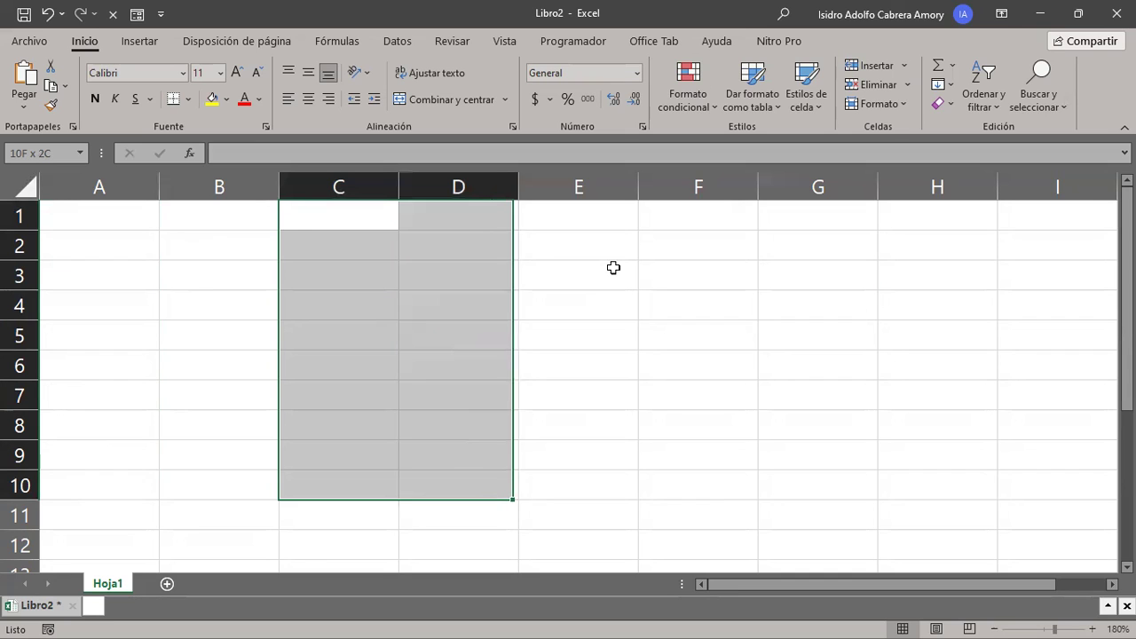
key("shift+Right")
key("shift+Right")
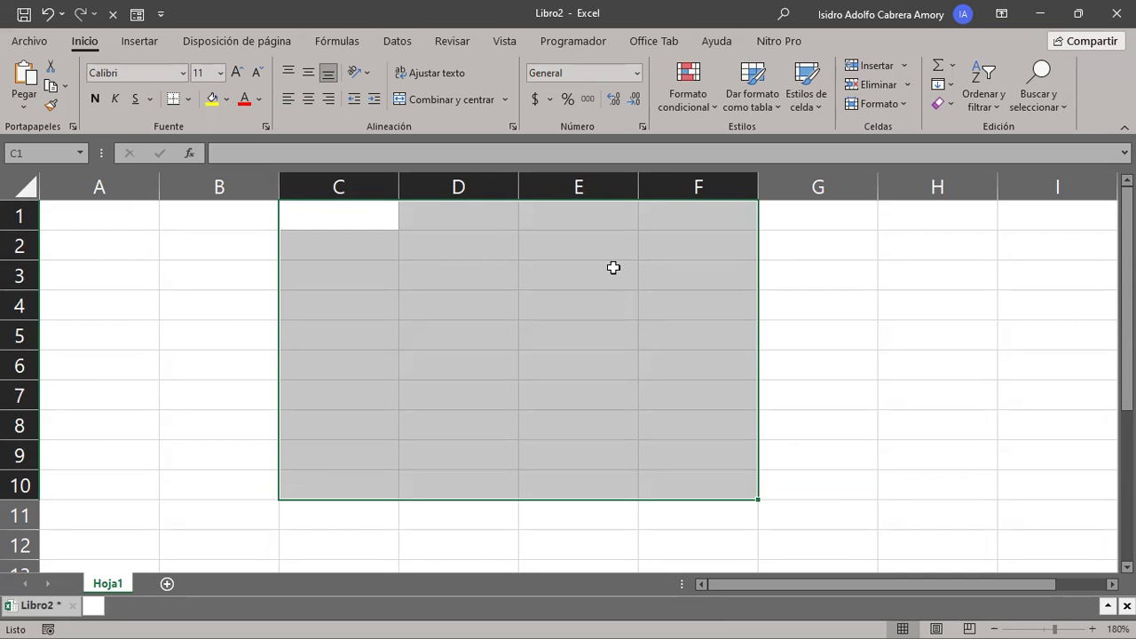
left_click(529, 294)
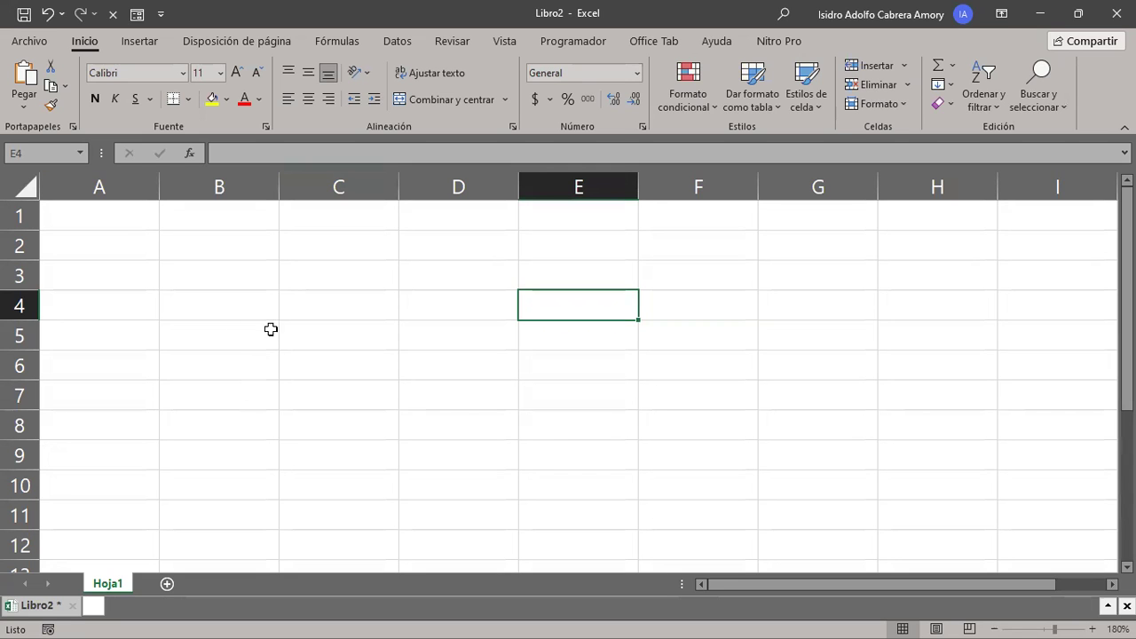
left_click_drag(217, 279, 941, 483)
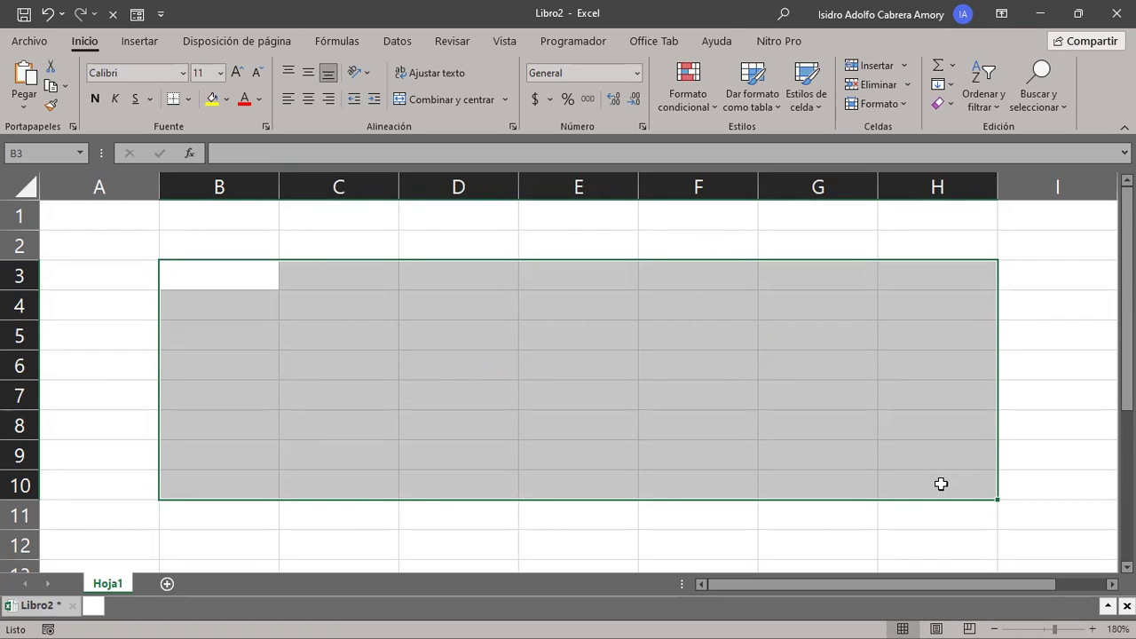
left_click(239, 306)
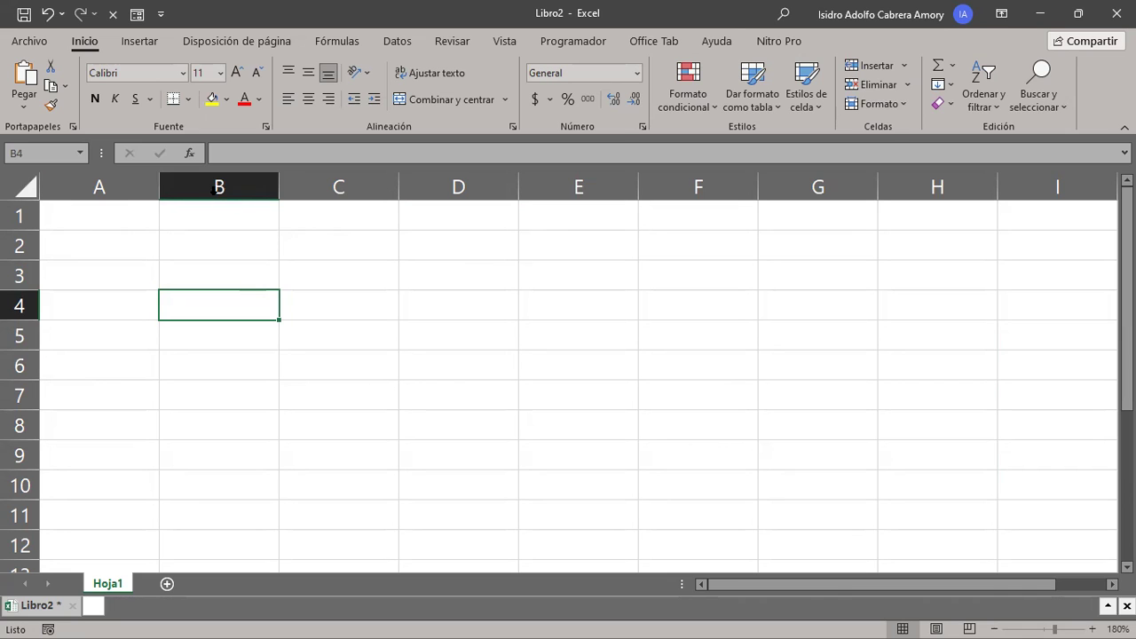
left_click_drag(219, 183, 1029, 188)
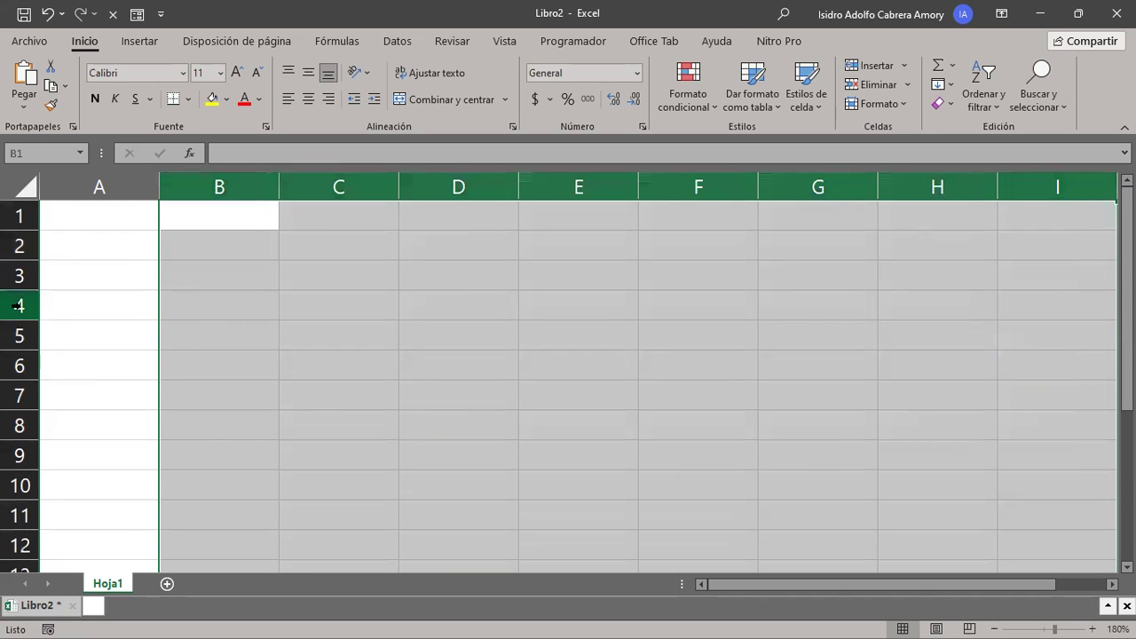
left_click_drag(14, 305, 6, 554)
left_click(426, 337)
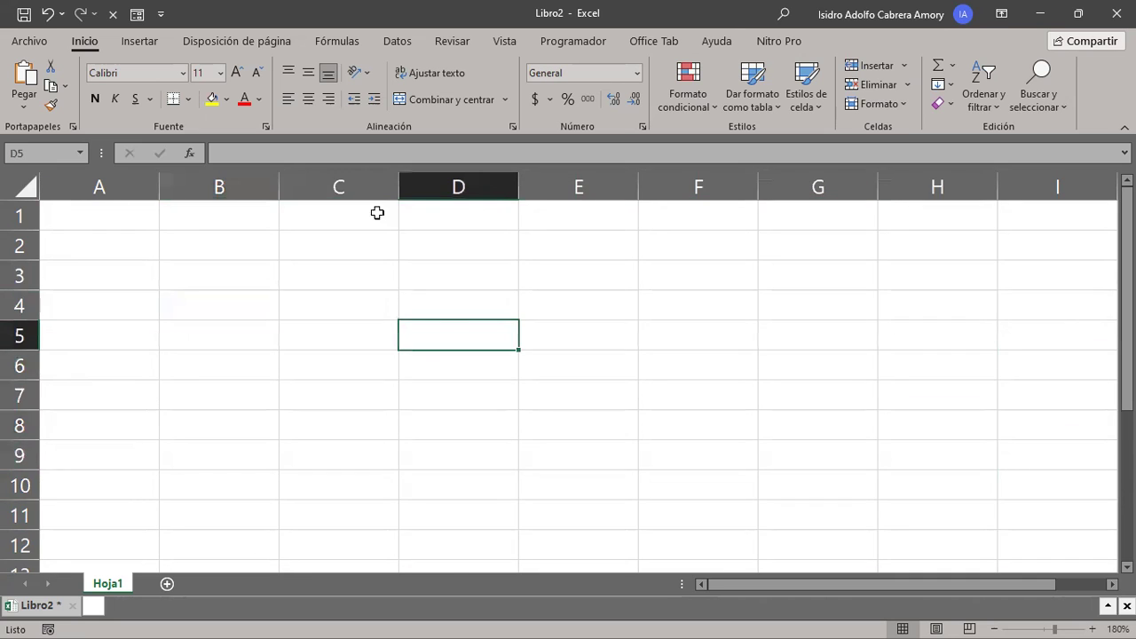
left_click(342, 186)
left_click(355, 398)
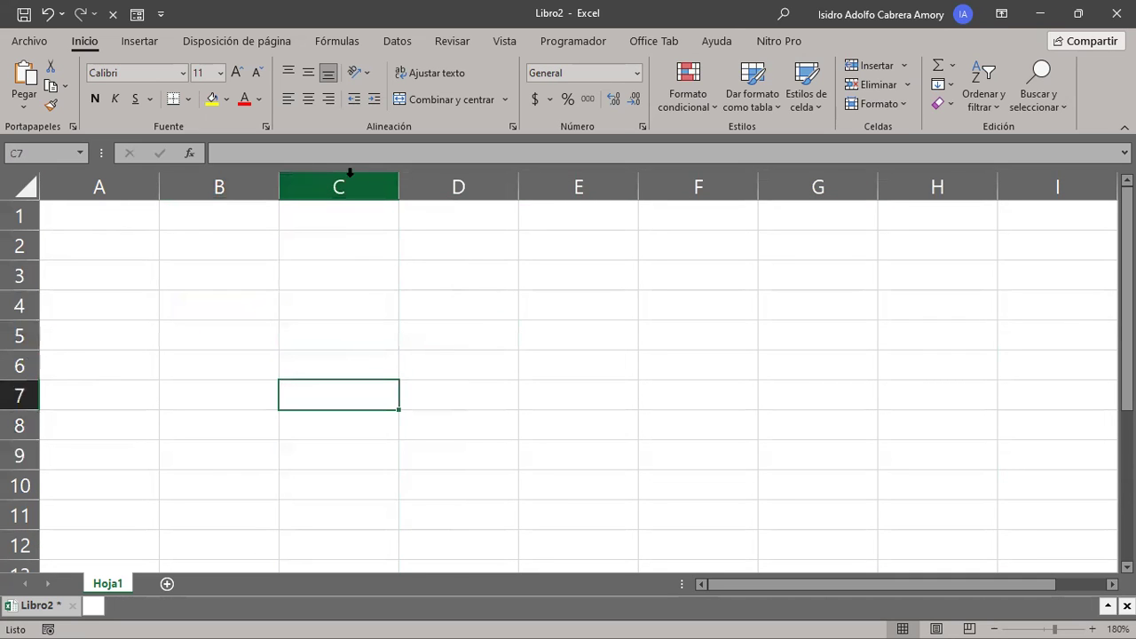
left_click(342, 229)
left_click_drag(341, 229, 337, 525)
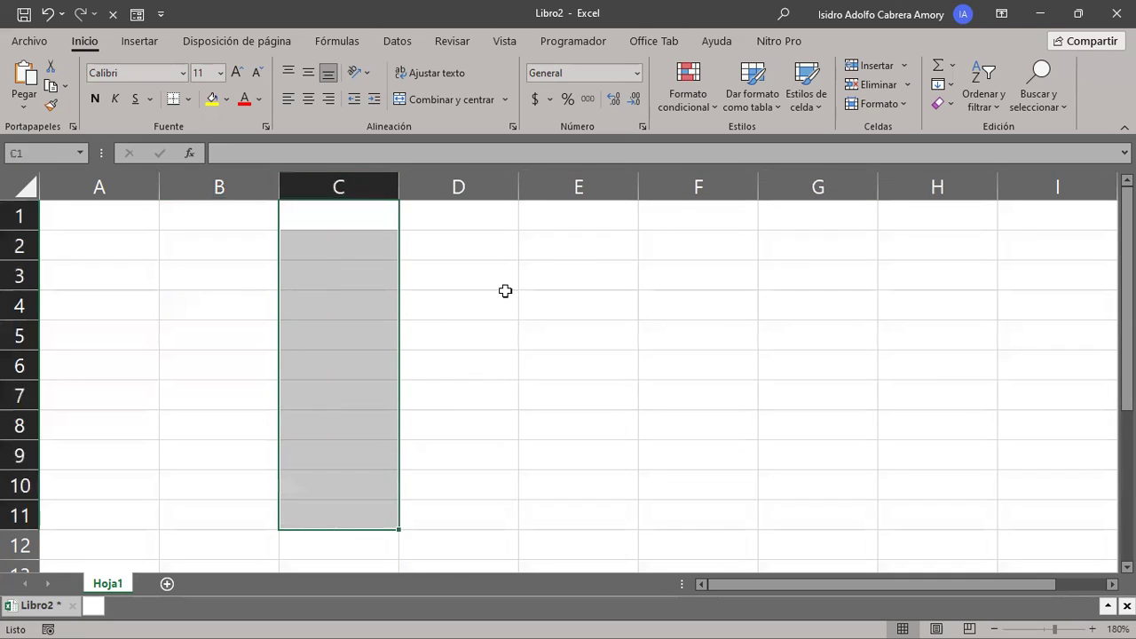
left_click_drag(488, 216, 479, 524)
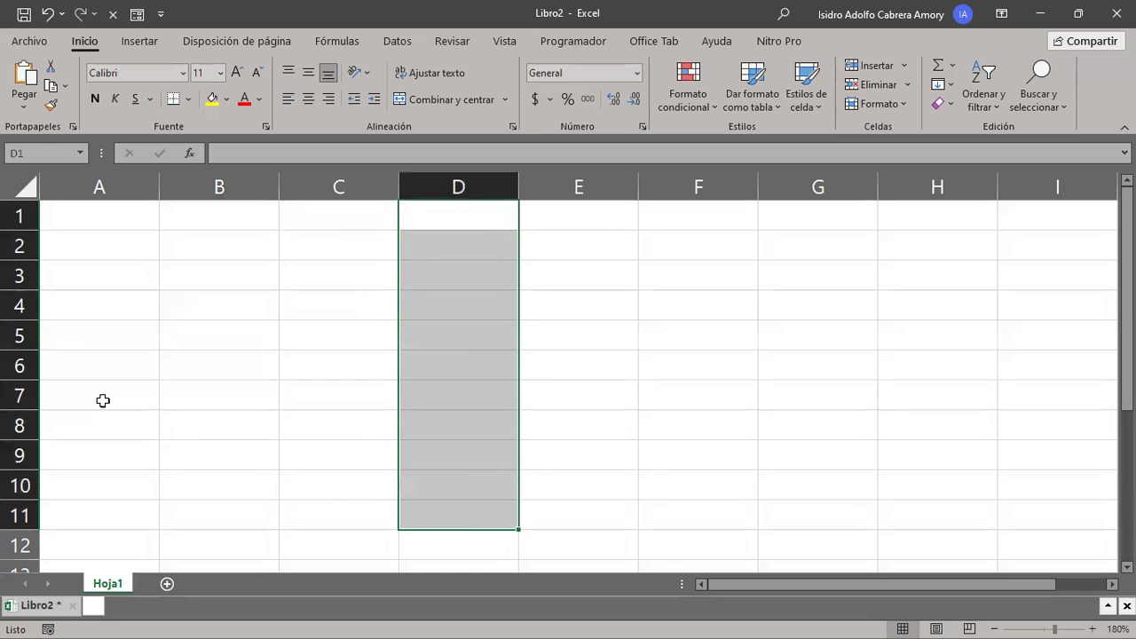
left_click_drag(101, 398, 975, 392)
mouse_move(150, 483)
left_mouse_down()
mouse_move(560, 509)
mouse_move(965, 482)
left_mouse_up()
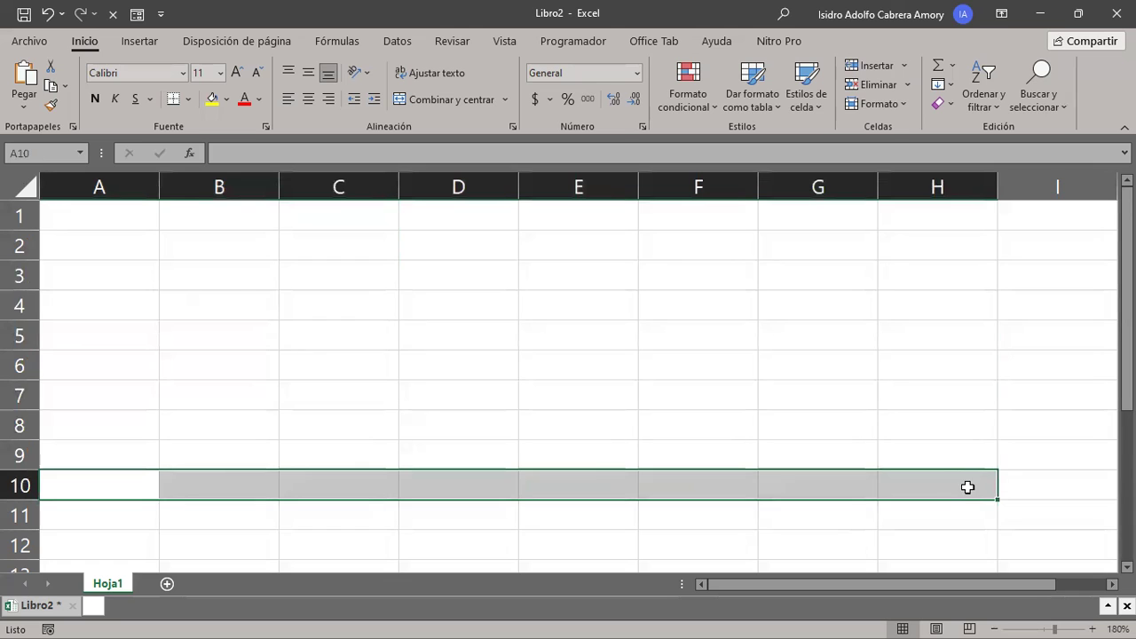
left_click(556, 400)
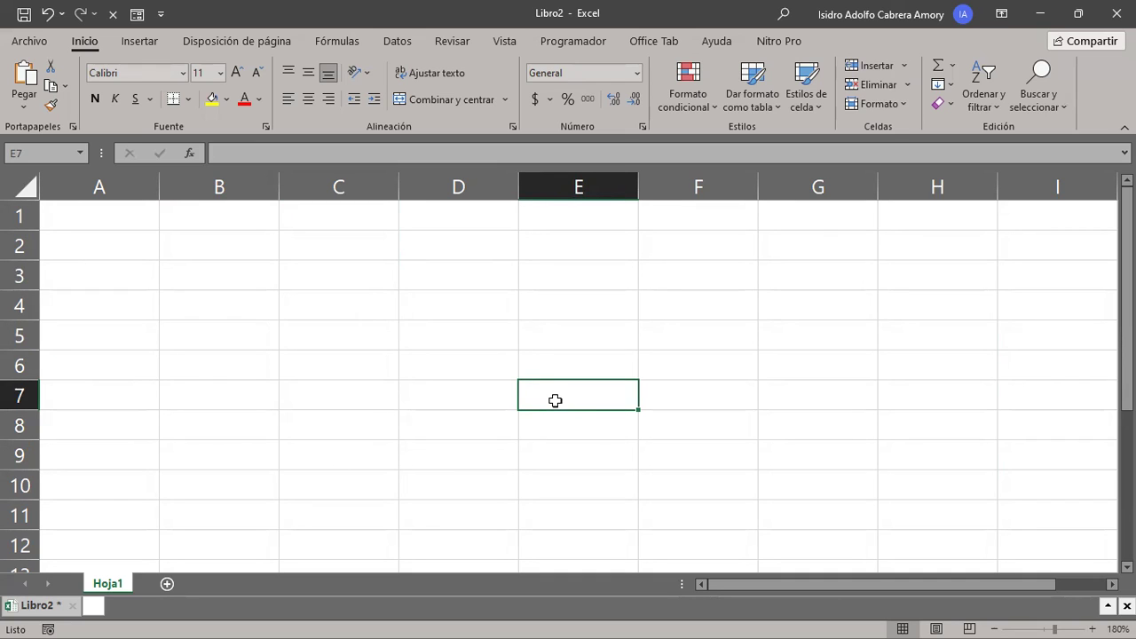
Step: Click E6, then drag over C3:G12 and C3:C6, ending with C3:E9 selected
left_click(533, 358)
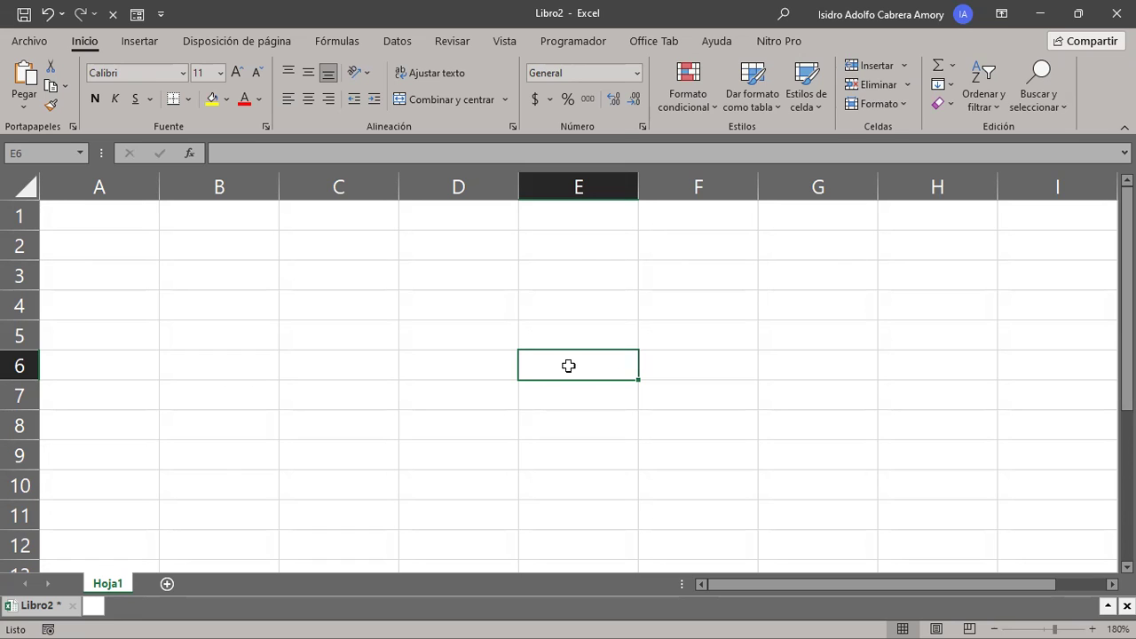
mouse_move(297, 272)
left_mouse_down()
mouse_move(434, 352)
mouse_move(829, 538)
left_mouse_up()
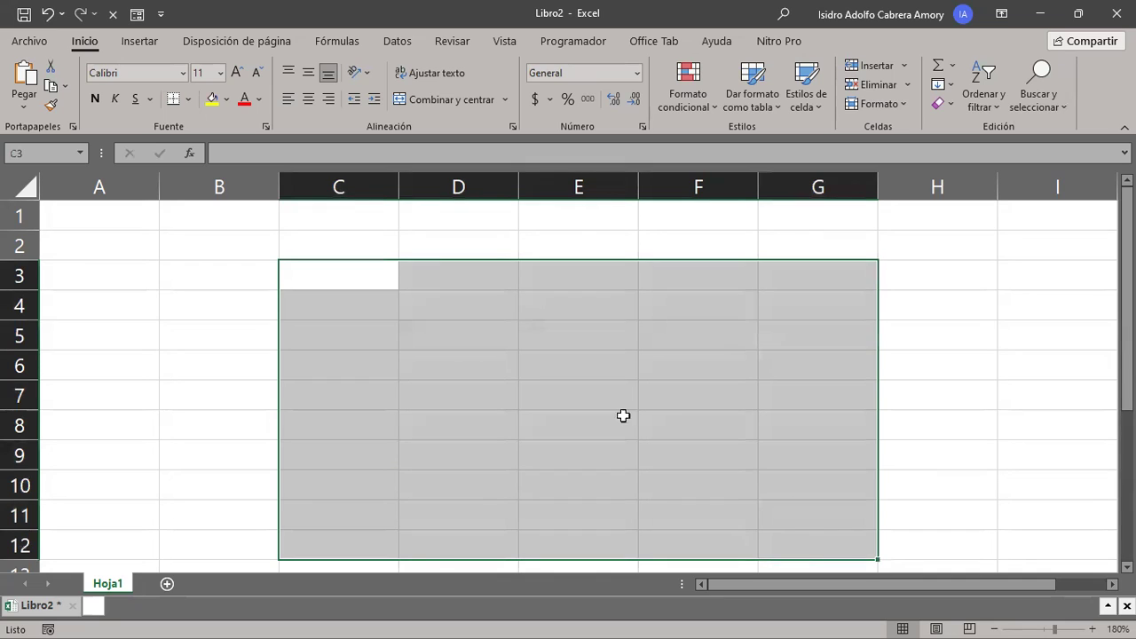
left_click_drag(304, 271, 372, 359)
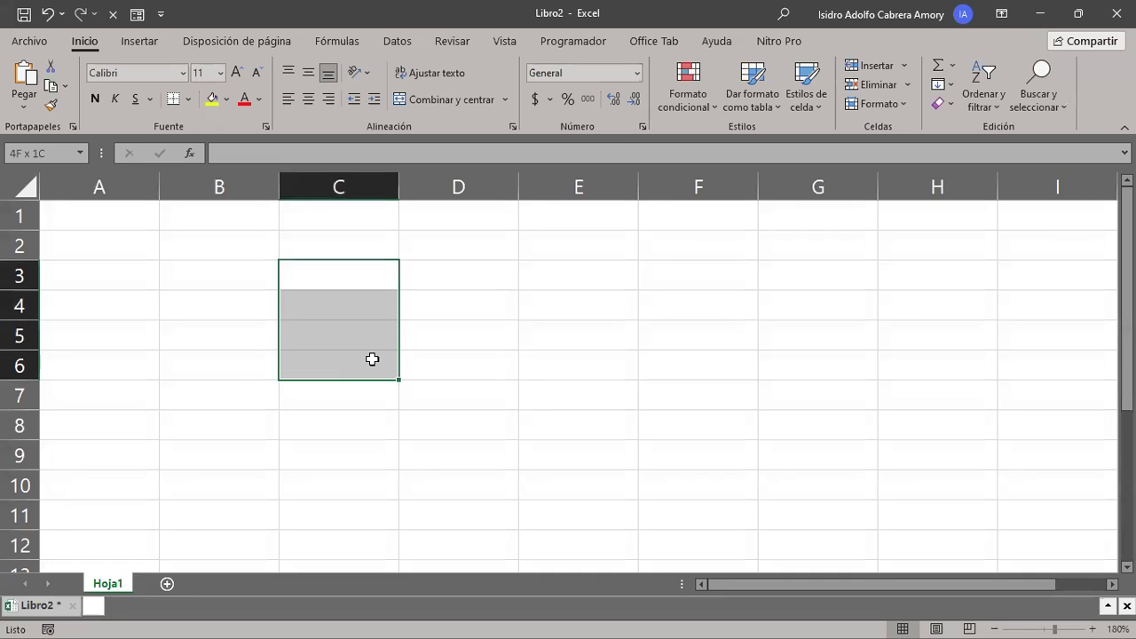
mouse_move(367, 367)
left_mouse_down()
mouse_move(403, 400)
mouse_move(480, 436)
mouse_move(773, 456)
mouse_move(738, 500)
mouse_move(703, 508)
mouse_move(685, 411)
mouse_move(659, 406)
mouse_move(616, 453)
mouse_move(578, 453)
left_mouse_up()
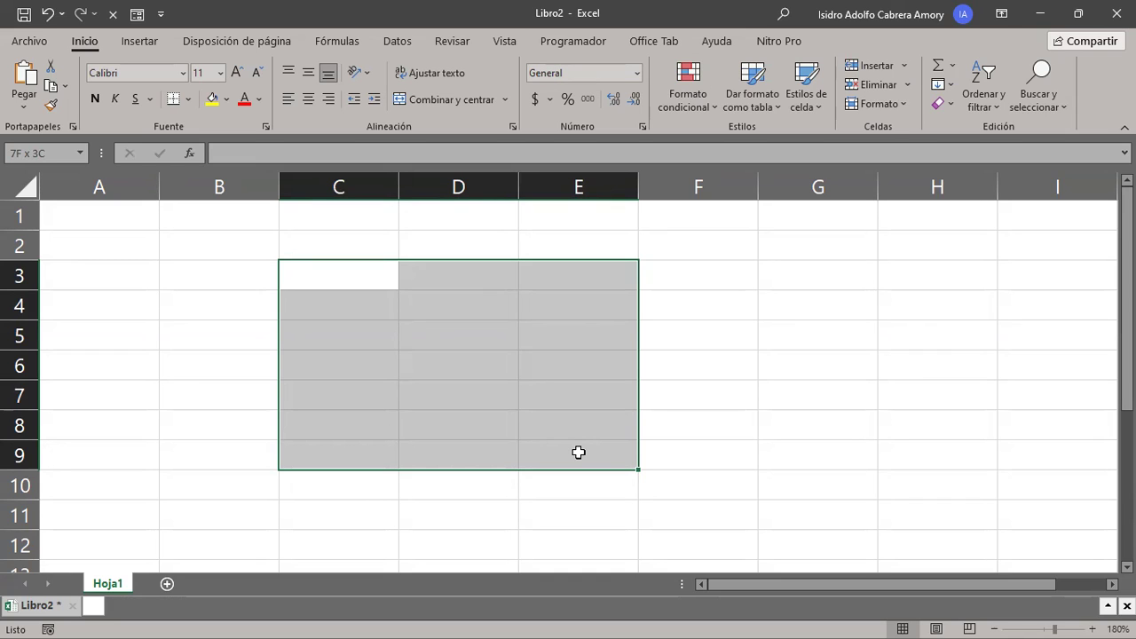
Step: Select the block C3:E9, then cells from F4 down through column G
left_click_drag(578, 453, 578, 453)
left_click_drag(739, 294, 798, 579)
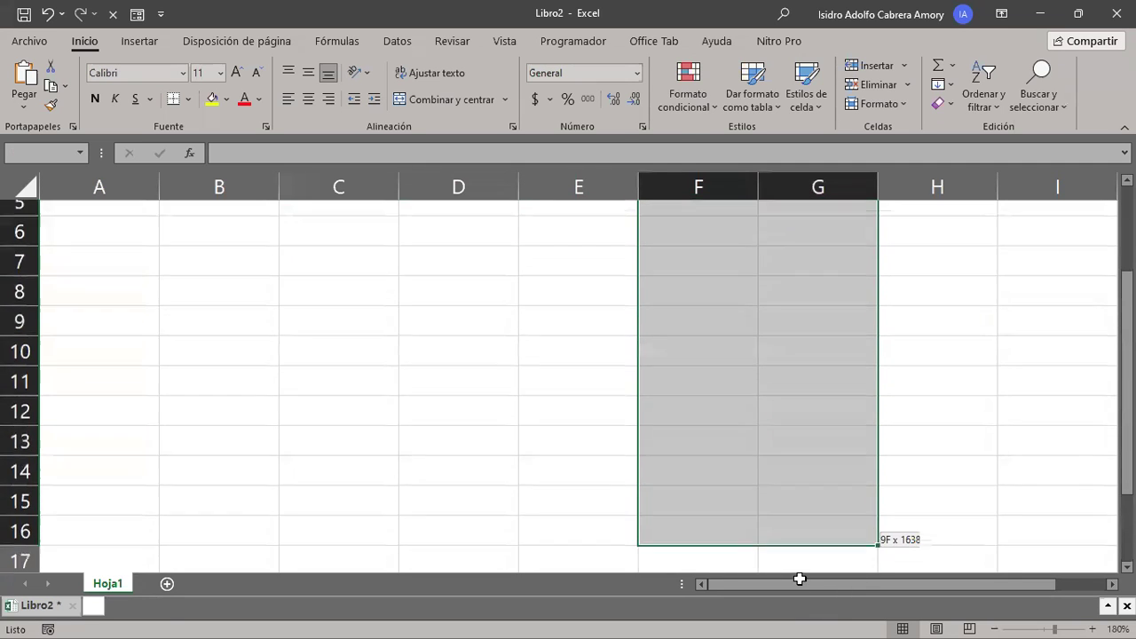
left_click_drag(799, 579, 796, 426)
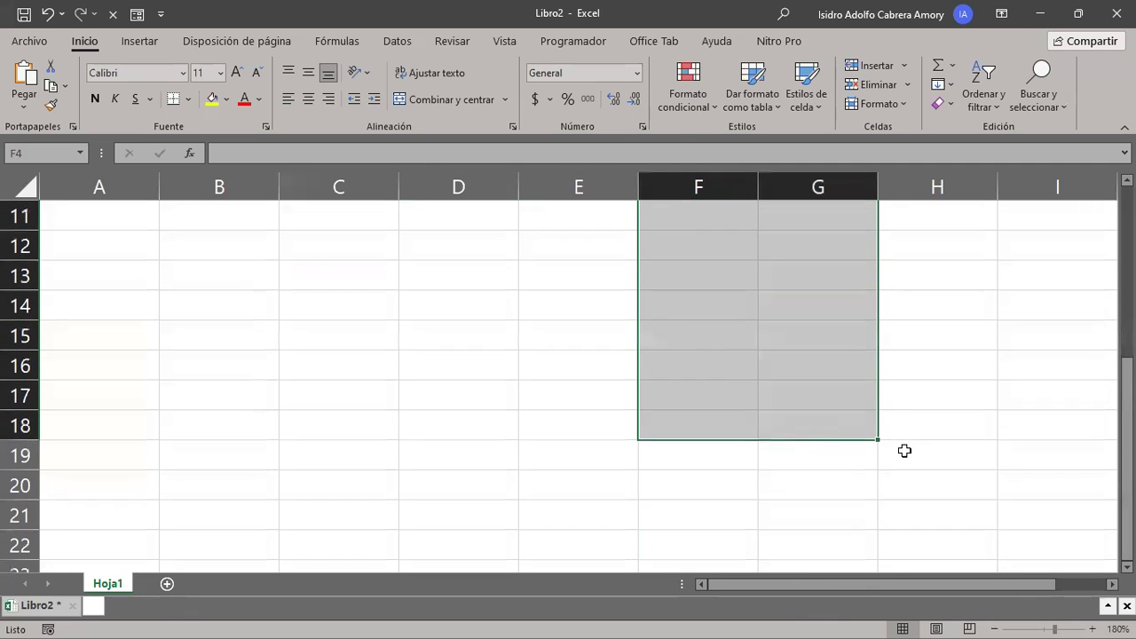
scroll(905, 451, "up", 3)
scroll(905, 451, "up", 1)
mouse_move(305, 283)
left_mouse_down()
mouse_move(408, 488)
mouse_move(375, 487)
mouse_move(418, 523)
mouse_move(455, 534)
left_mouse_up()
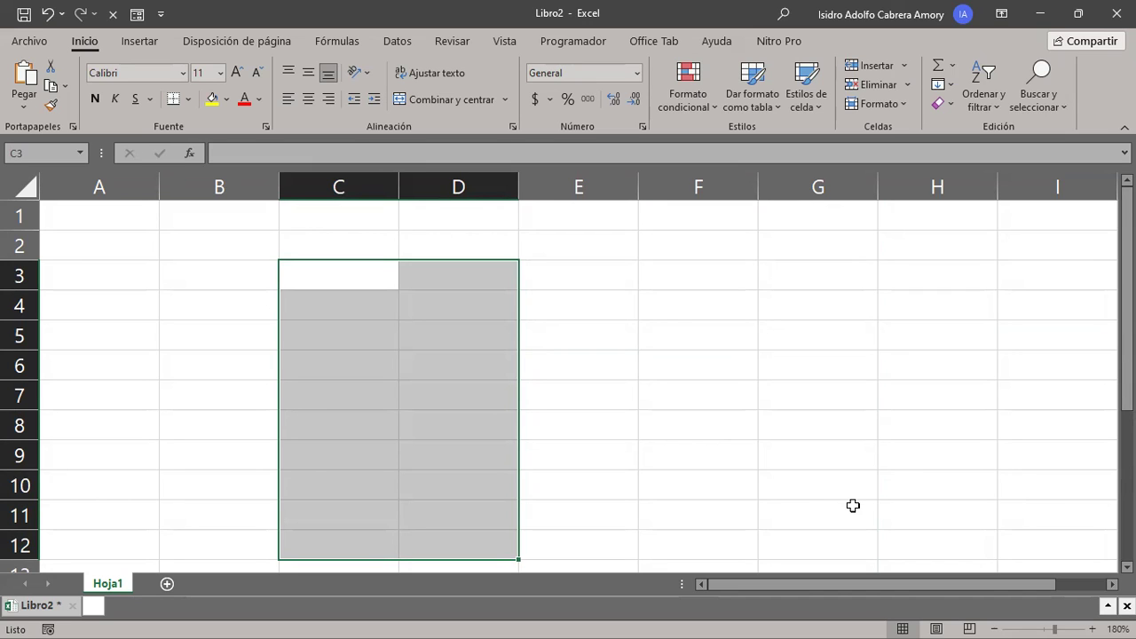
Step: Enter 'Alguna información' in E7, discarding an initial 'Algo'
left_click(579, 385)
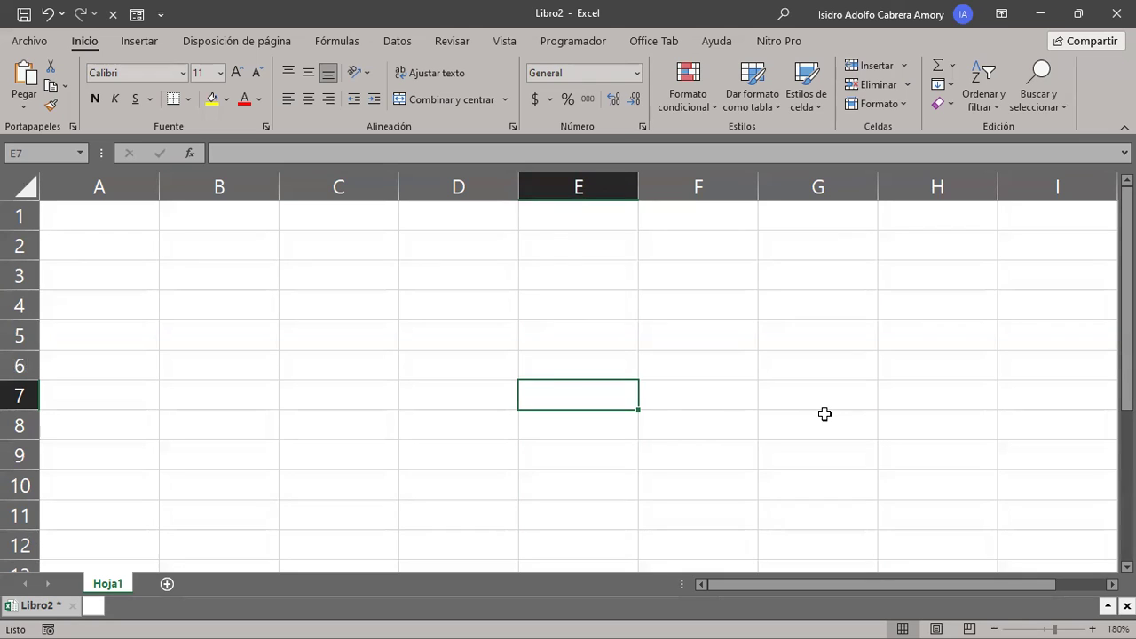
type("Algo")
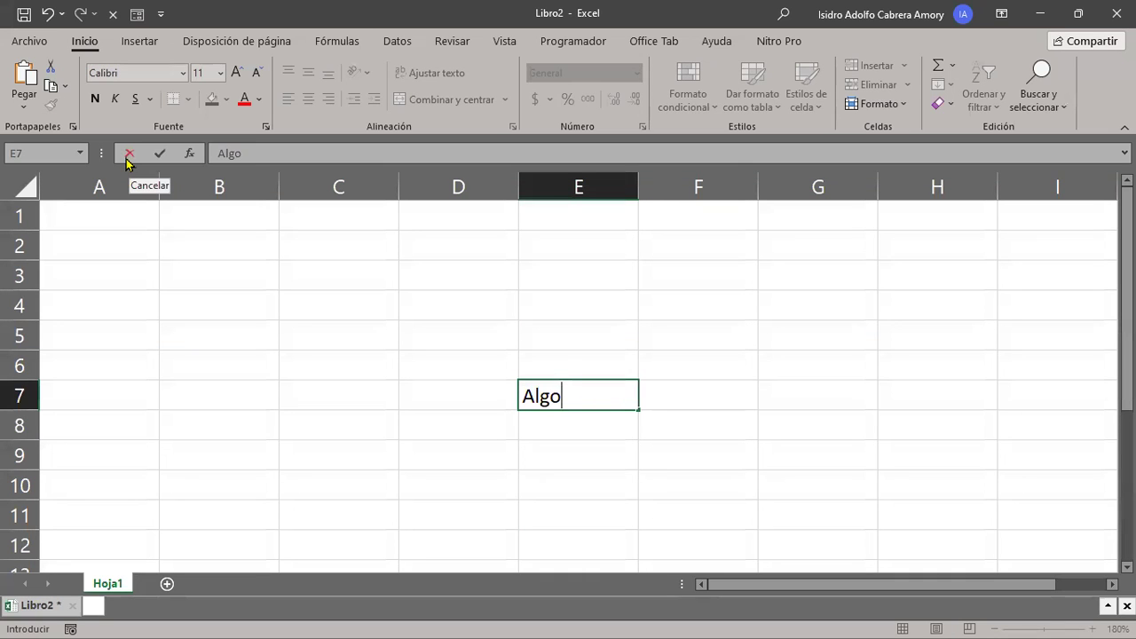
left_click(126, 160)
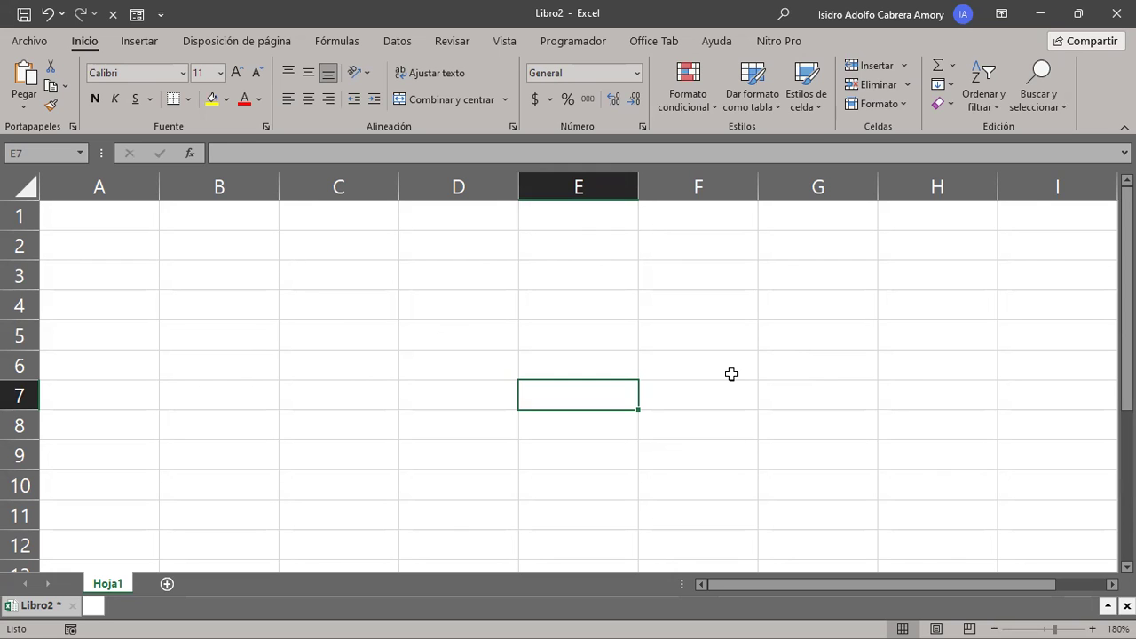
type("Alguna ")
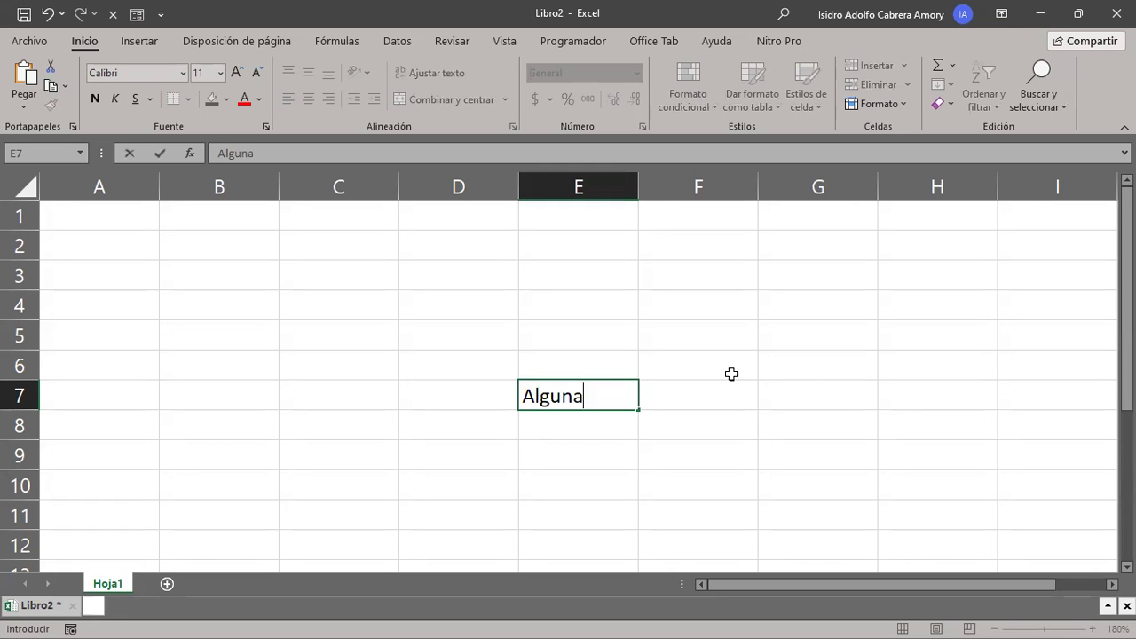
type("inf")
type("orma")
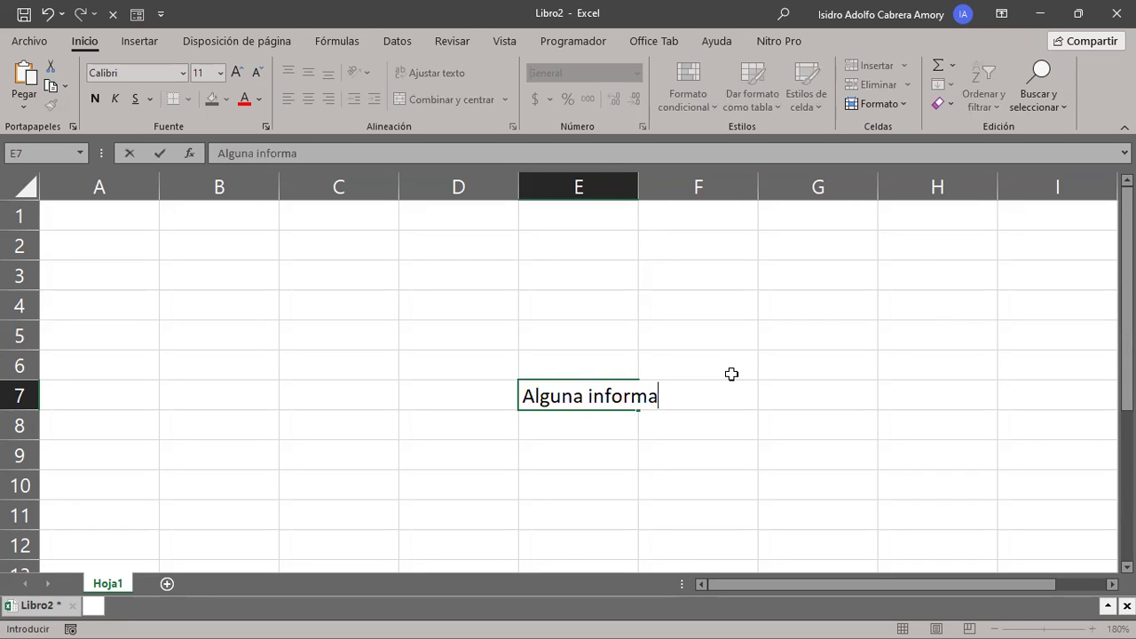
type("ción")
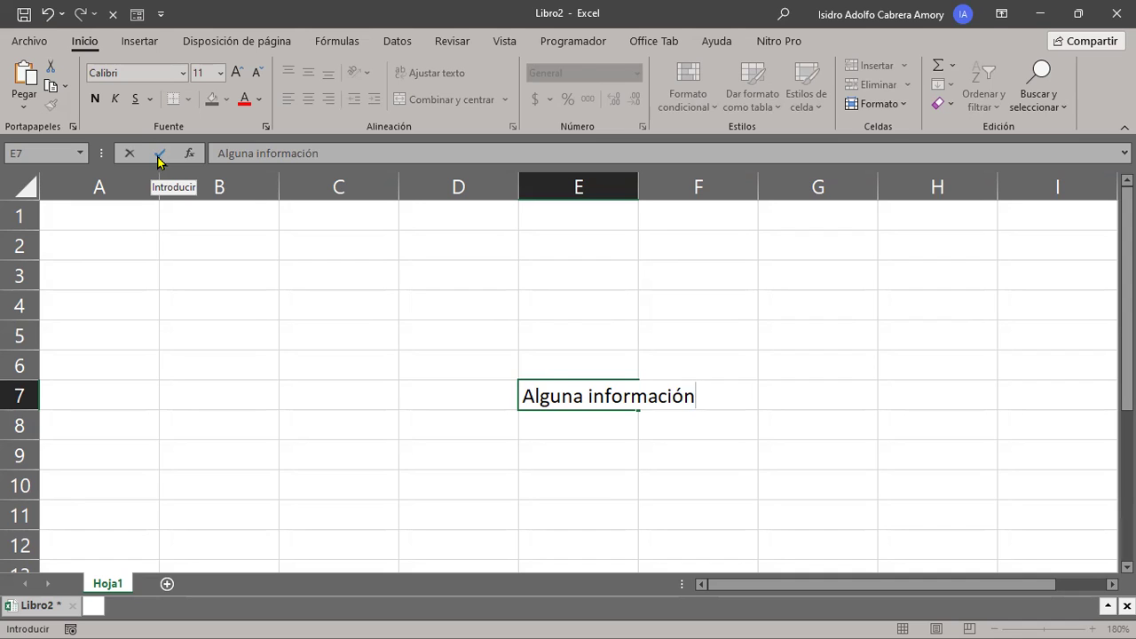
left_click(158, 158)
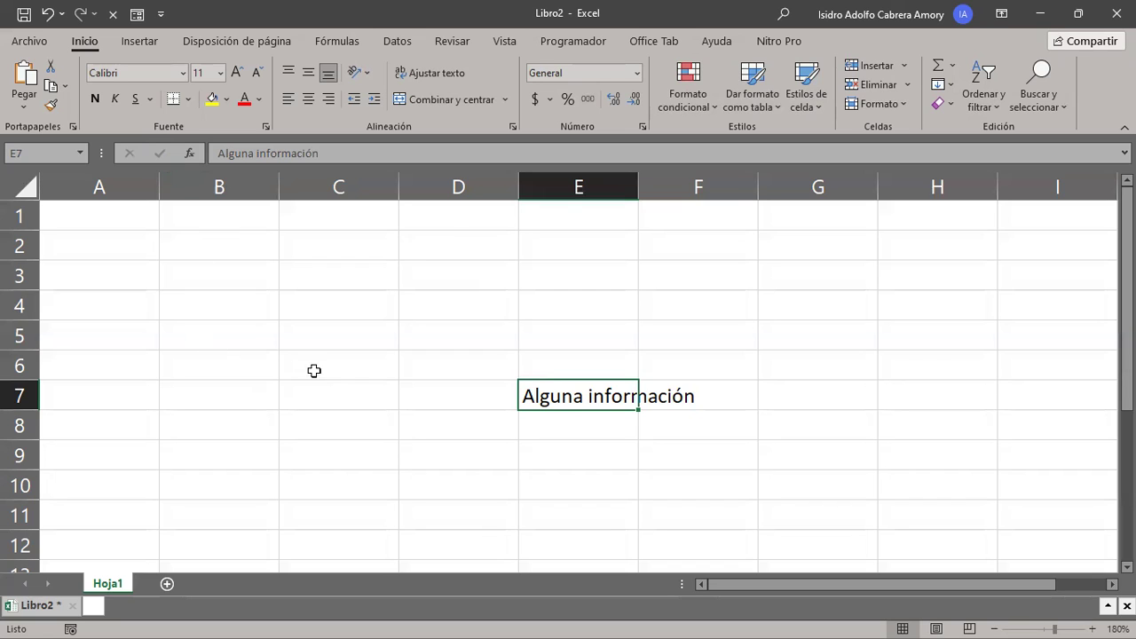
Step: Enter 'De nuevo' in C5 and 'Algo' in C7
left_click(353, 335)
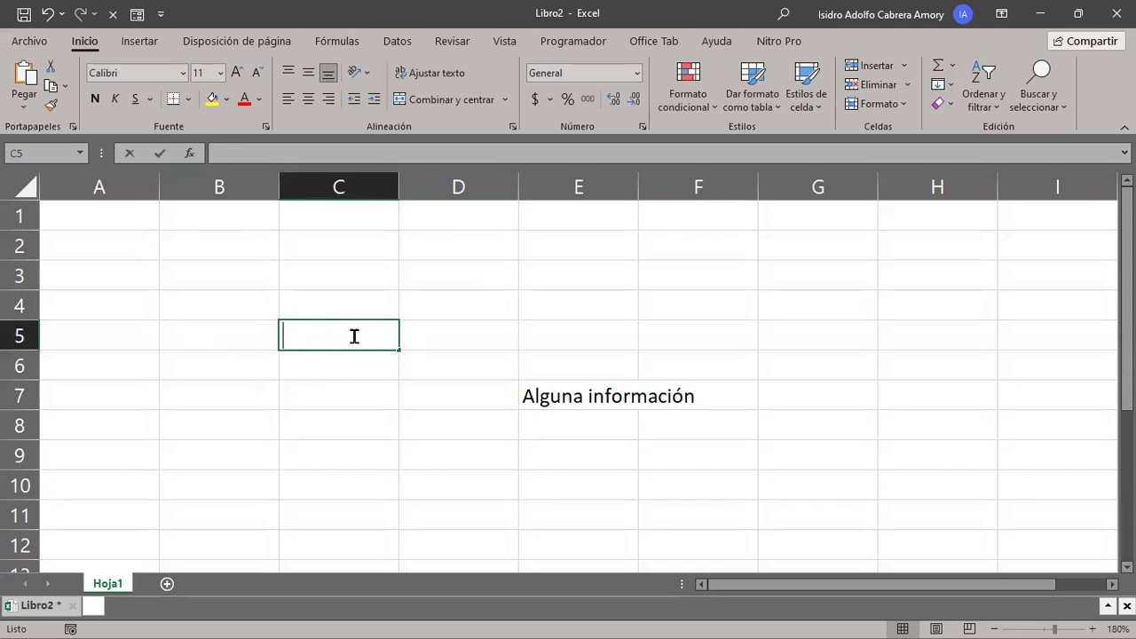
type("De nuevo")
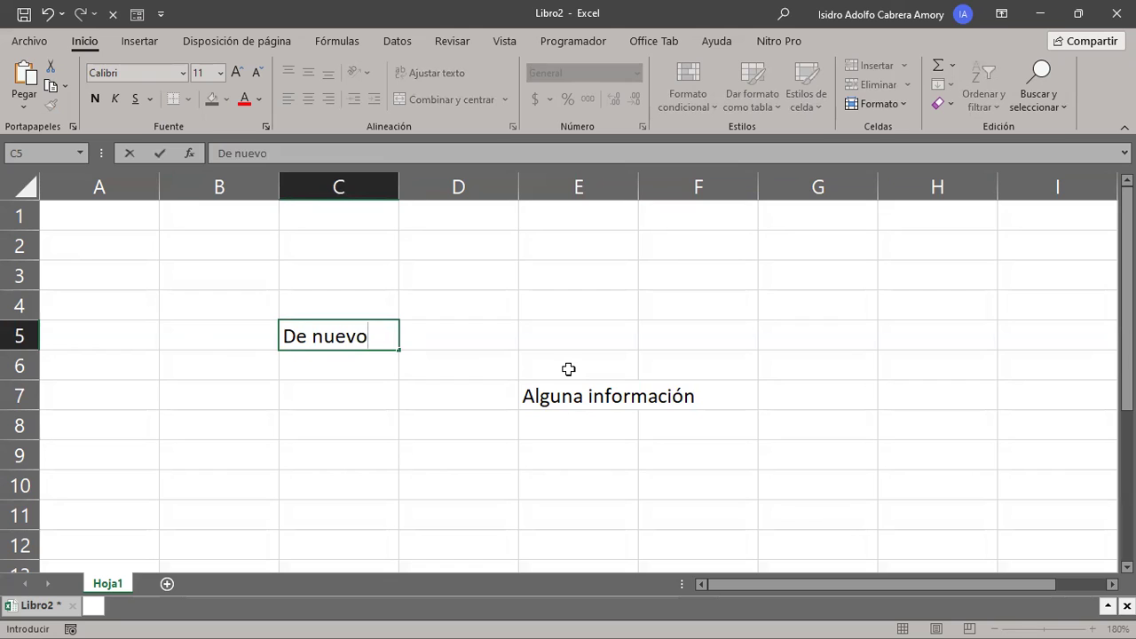
left_click(163, 157)
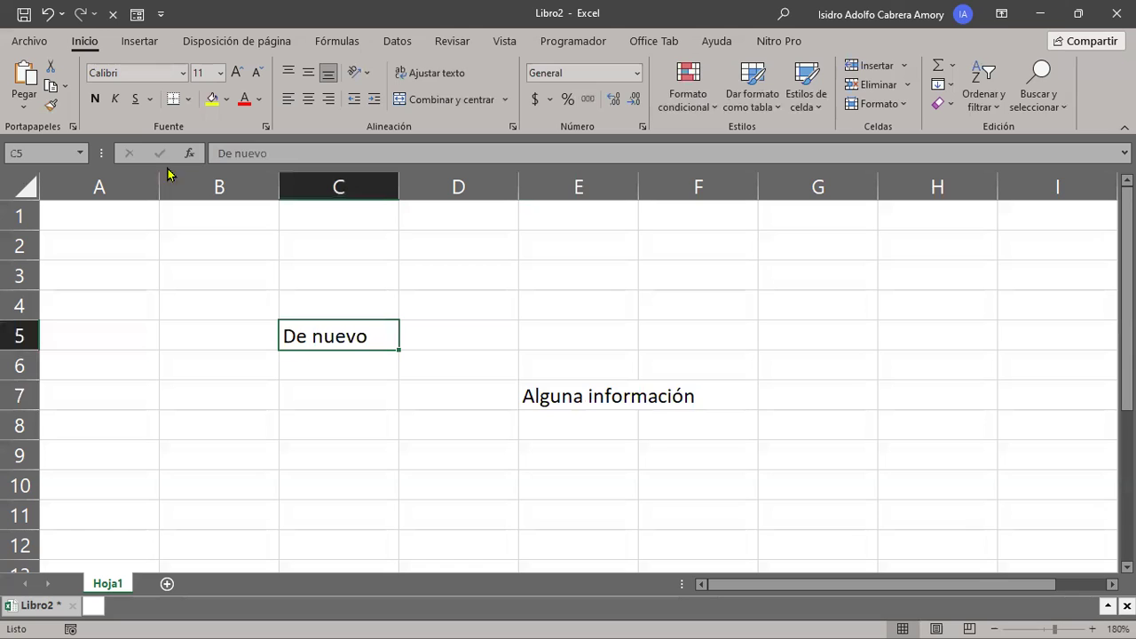
left_click(320, 397)
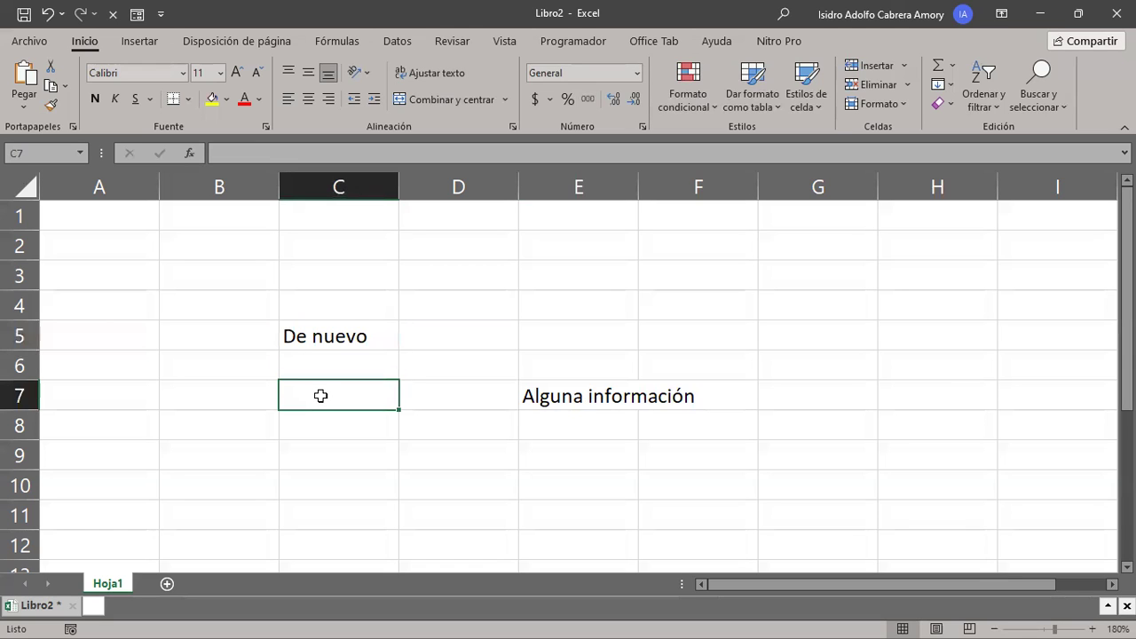
type("Algo")
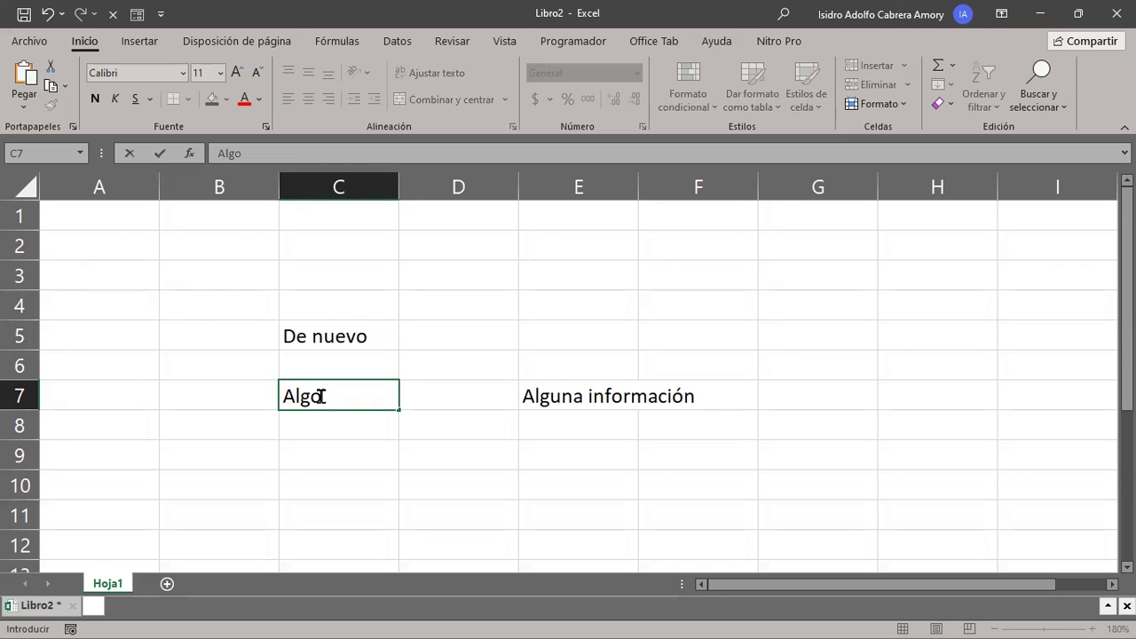
key("Return")
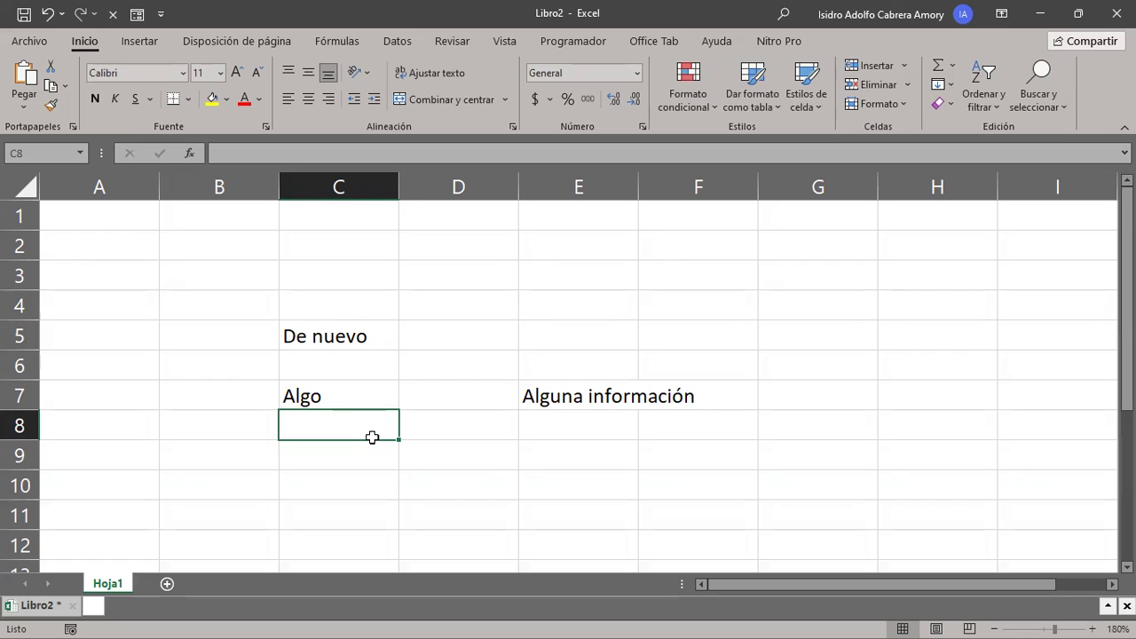
Step: Enter 'A ver' in C8 and type 'DE verdad?' into C9
type("AV")
key("BackSpace")
type("ver")
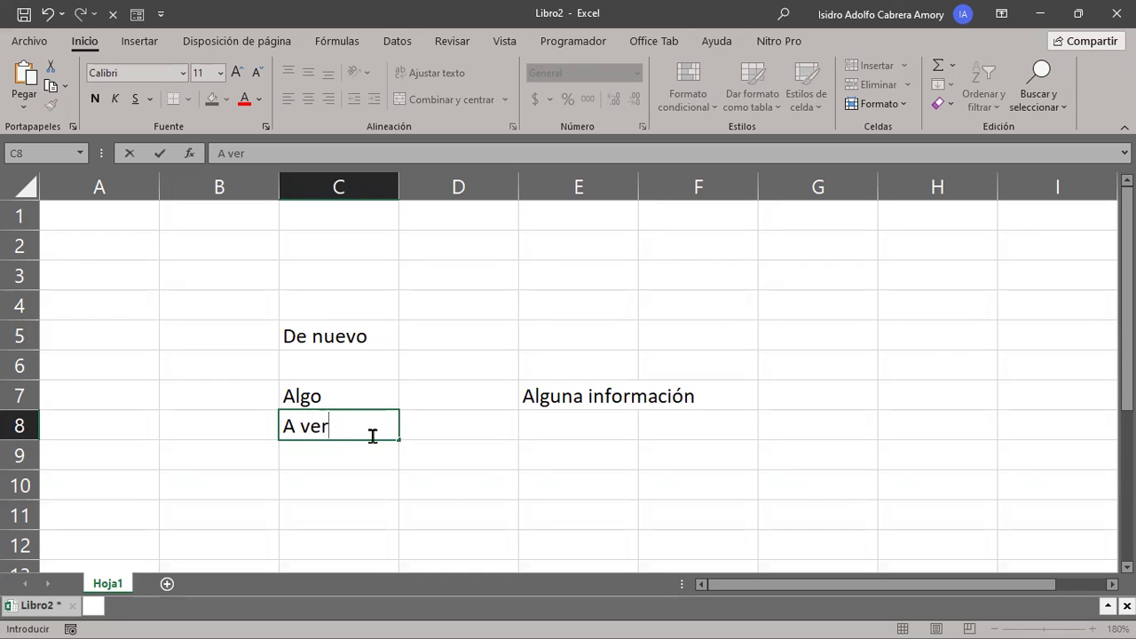
key("Return")
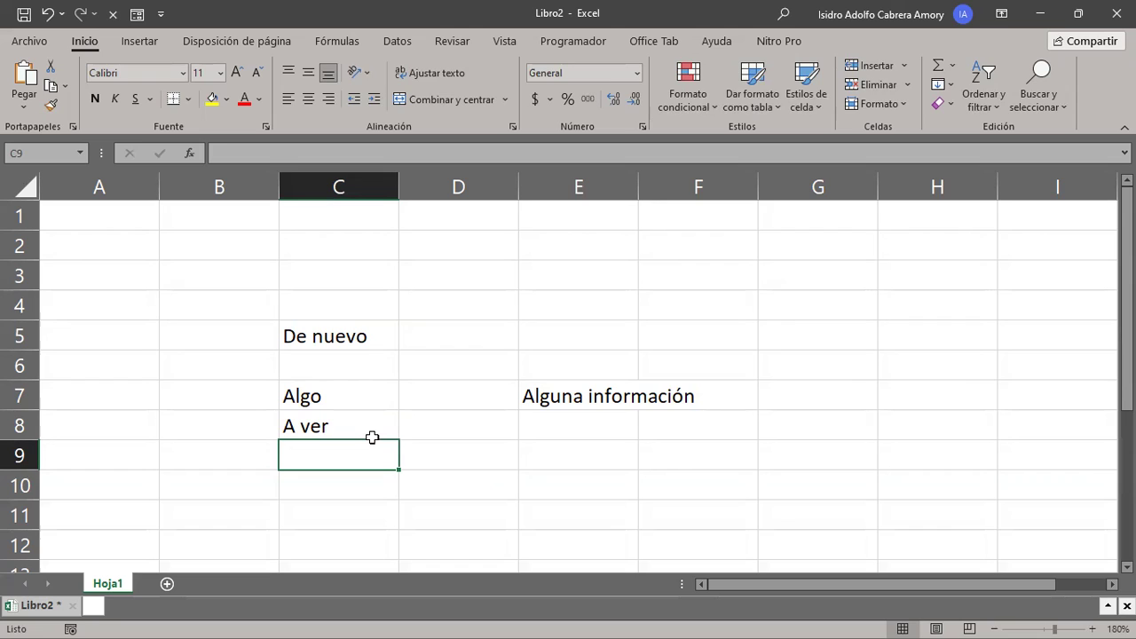
type("DE ver")
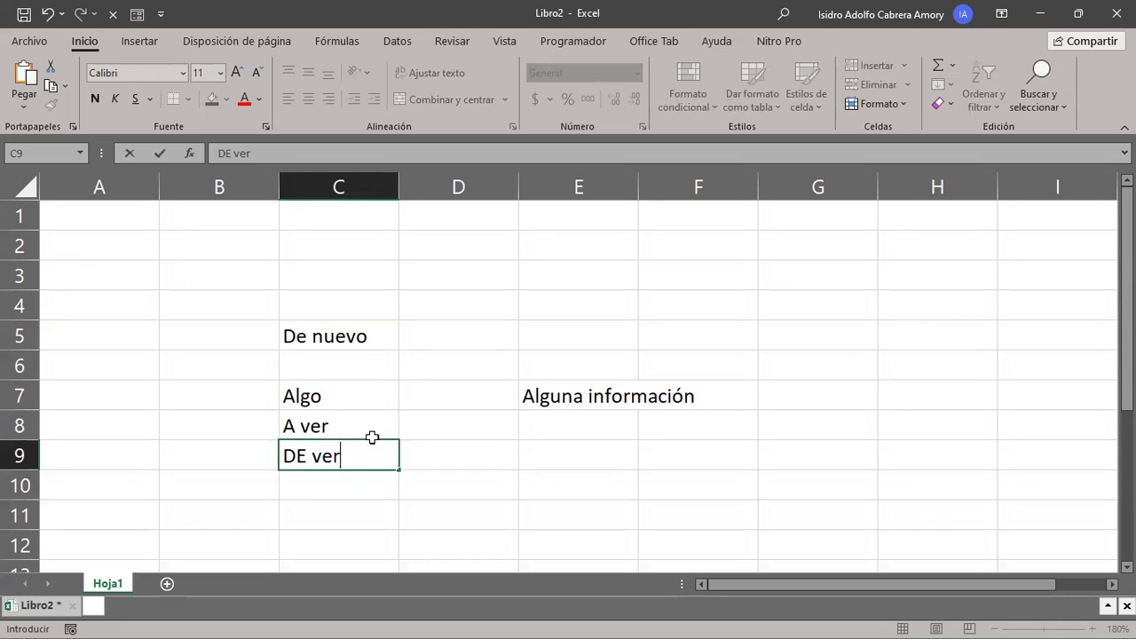
type("dad")
type("?")
Step: Commit the C9 entry, then put 'Es cierto' in D8 and 'Cabal' in E8
left_click(372, 435)
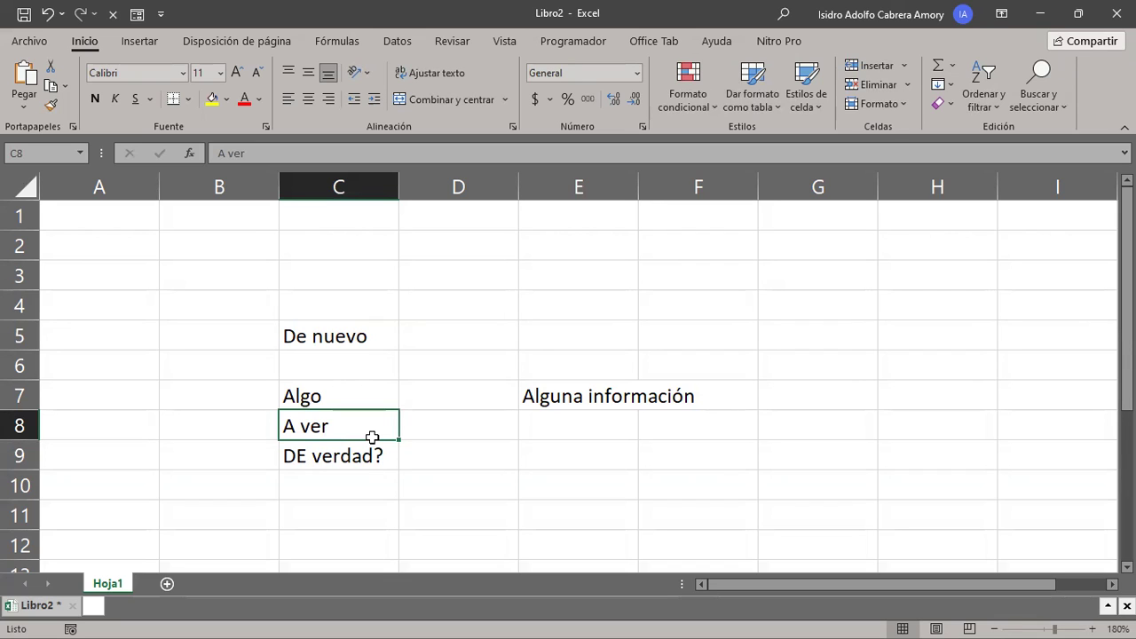
key("Right")
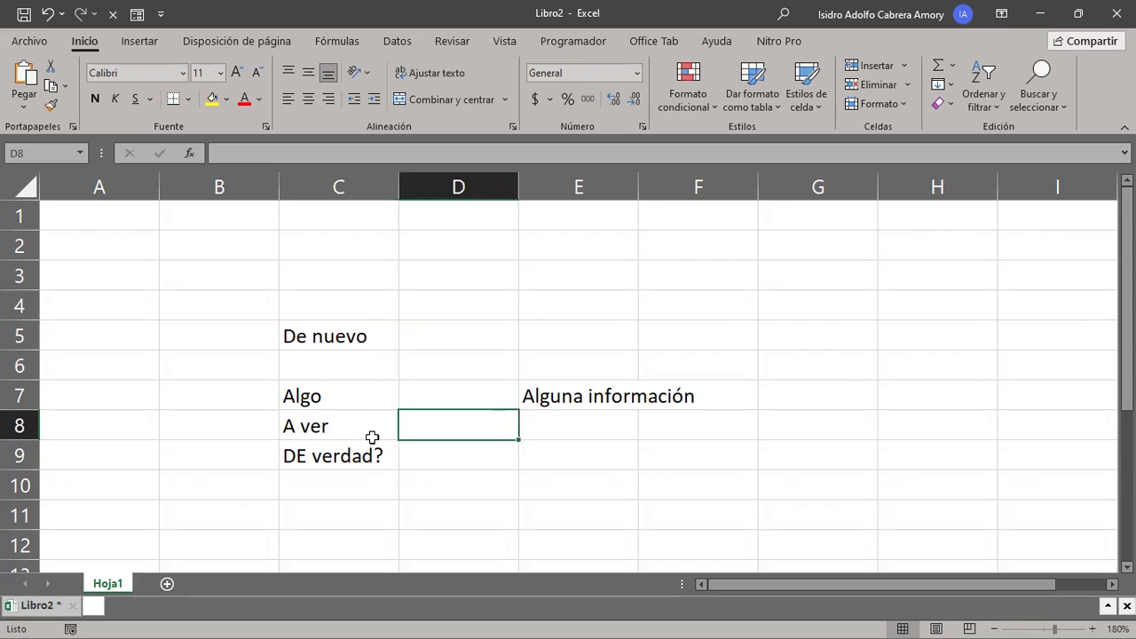
type("Es cierto")
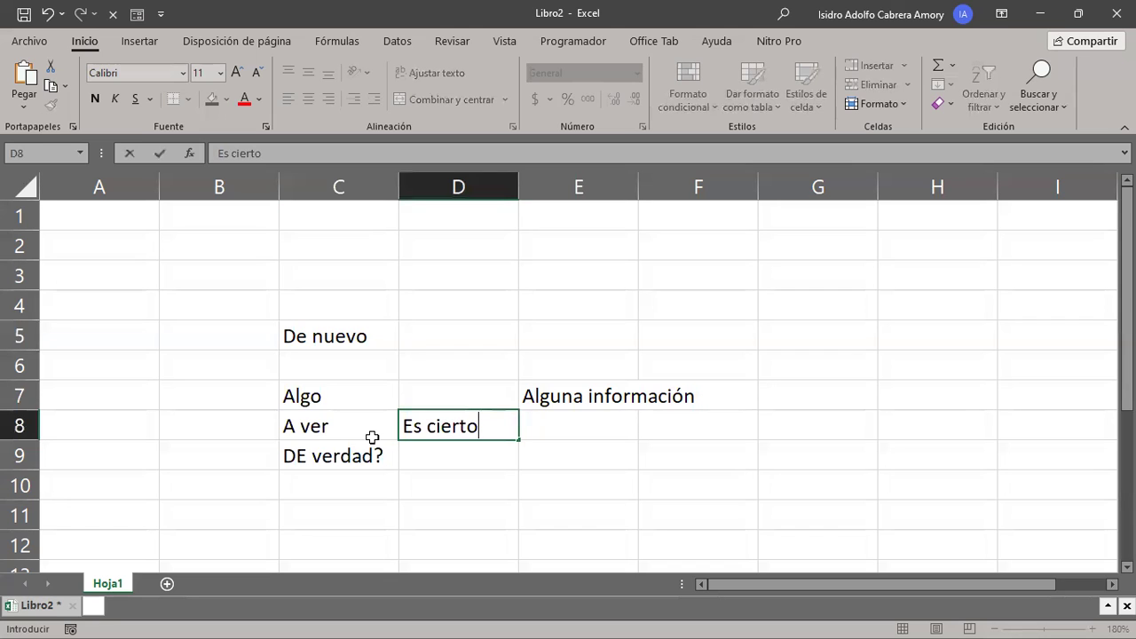
key("Tab")
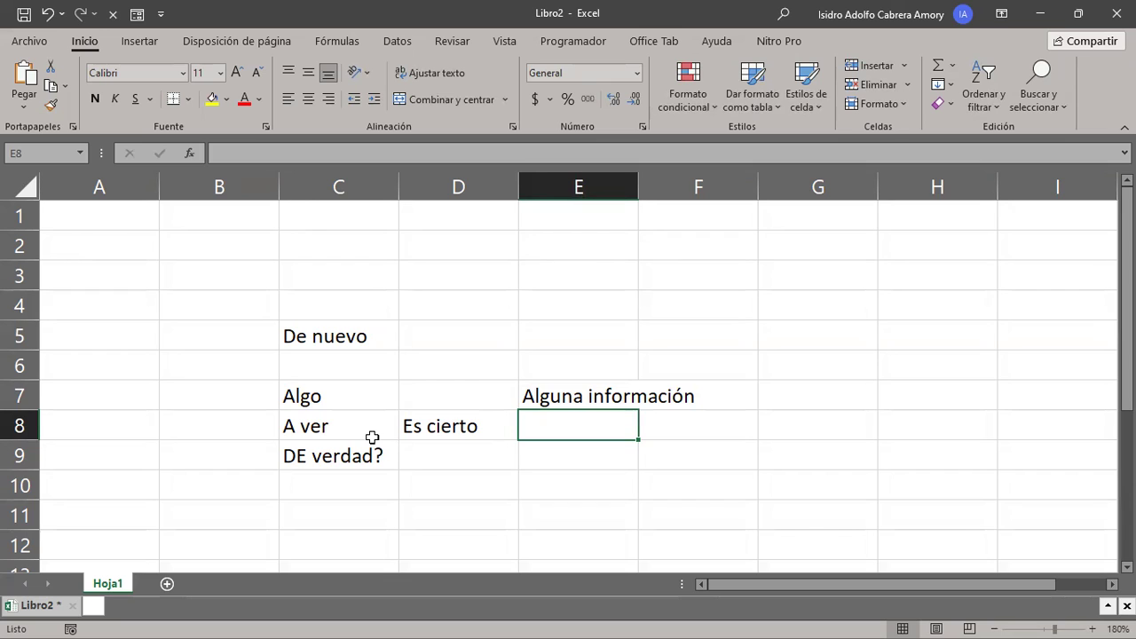
type("CAbal")
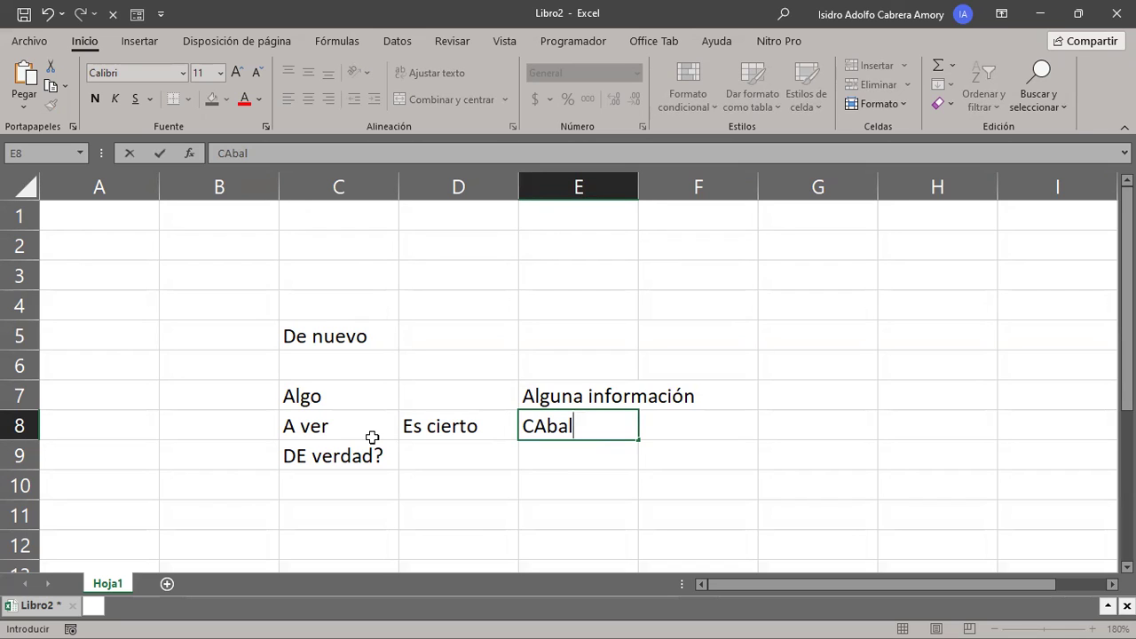
key("Left")
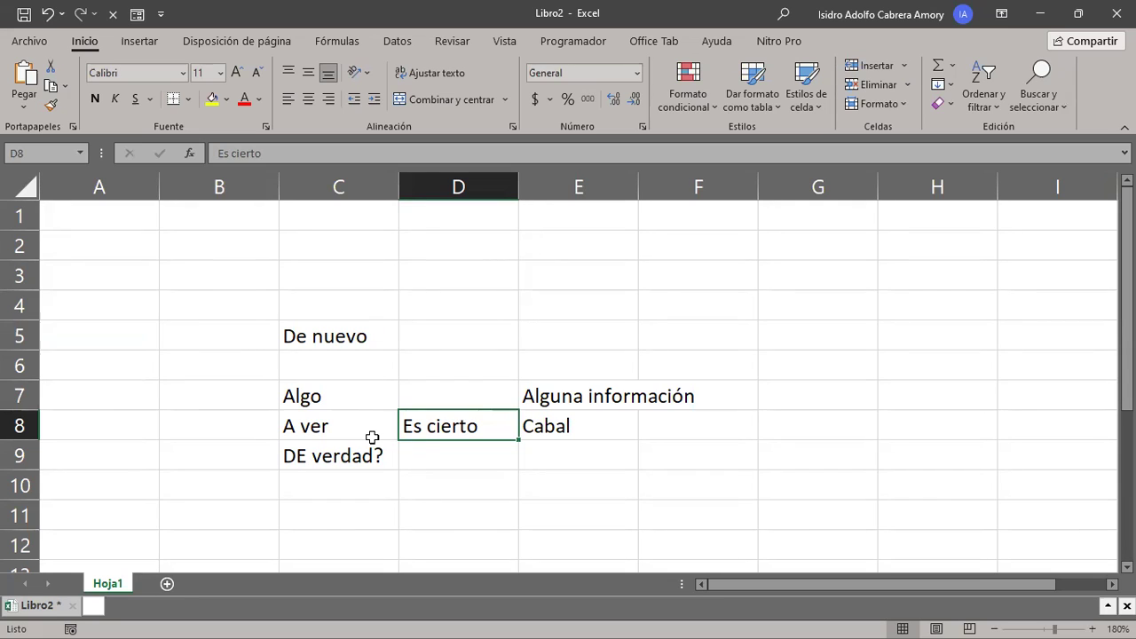
key("F2")
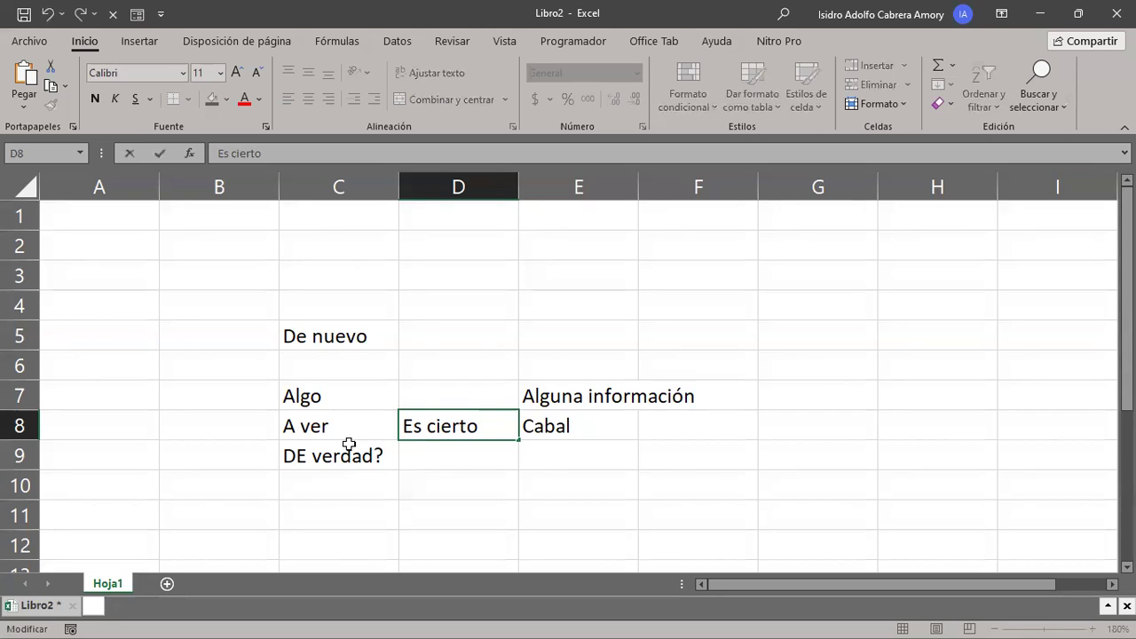
Step: Correct C9 from 'DE verdad?' to 'De verdad?' by replacing the capital E
left_click(342, 455)
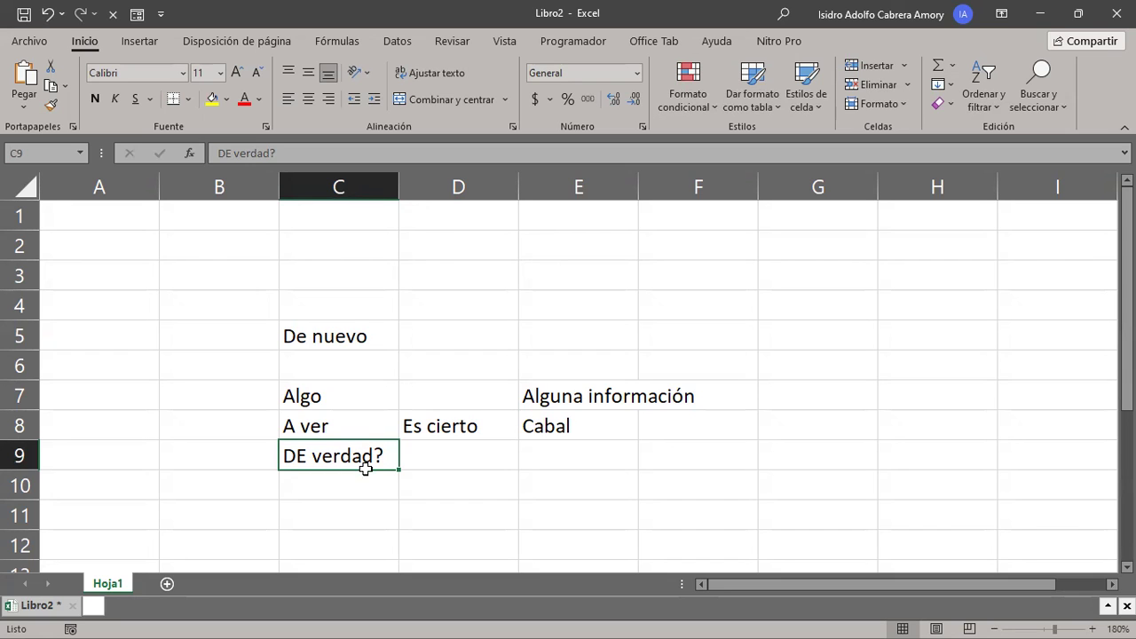
double_click(367, 464)
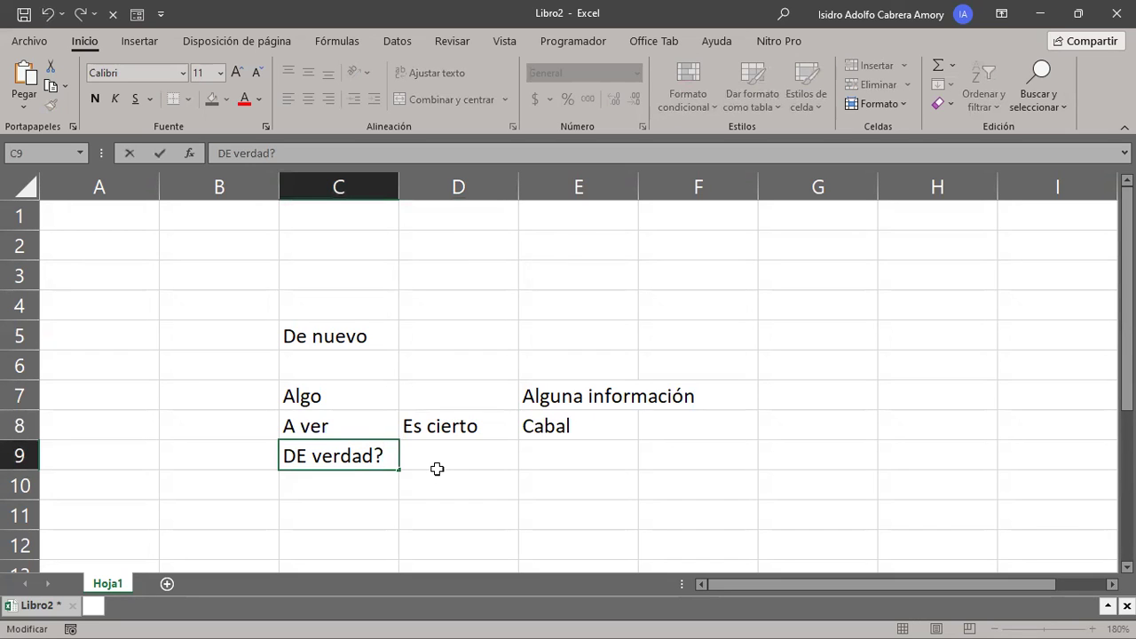
key("Left")
key("Left")
key("Left")
key("Left")
key("Left")
key("Left")
key("Left")
key("Left")
key("BackSpace")
type("e")
key("Return")
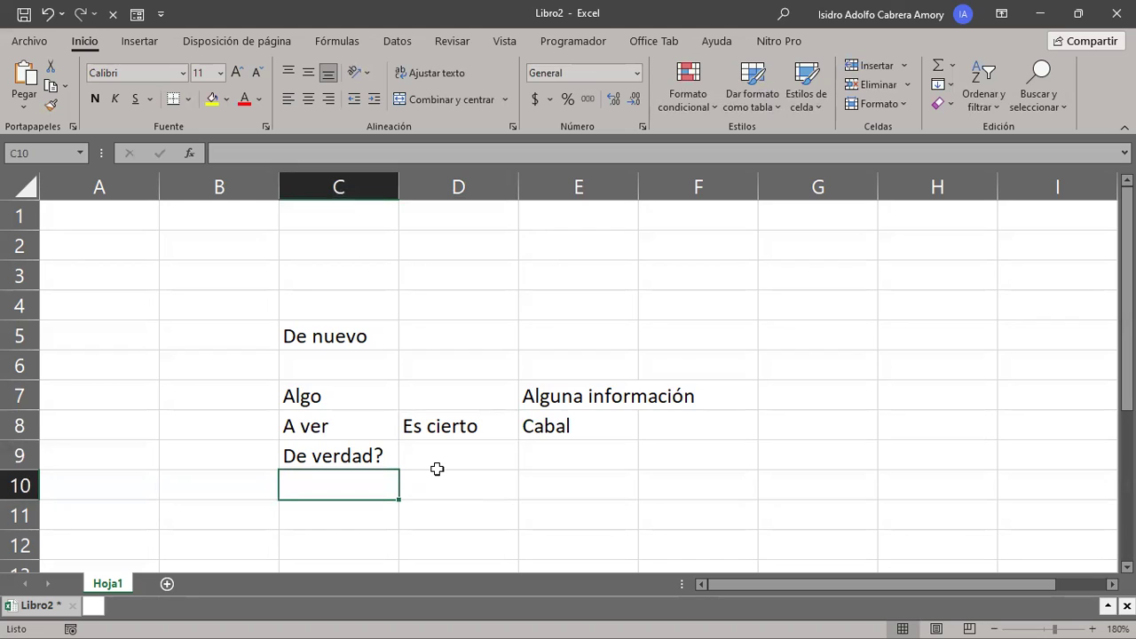
double_click(596, 397)
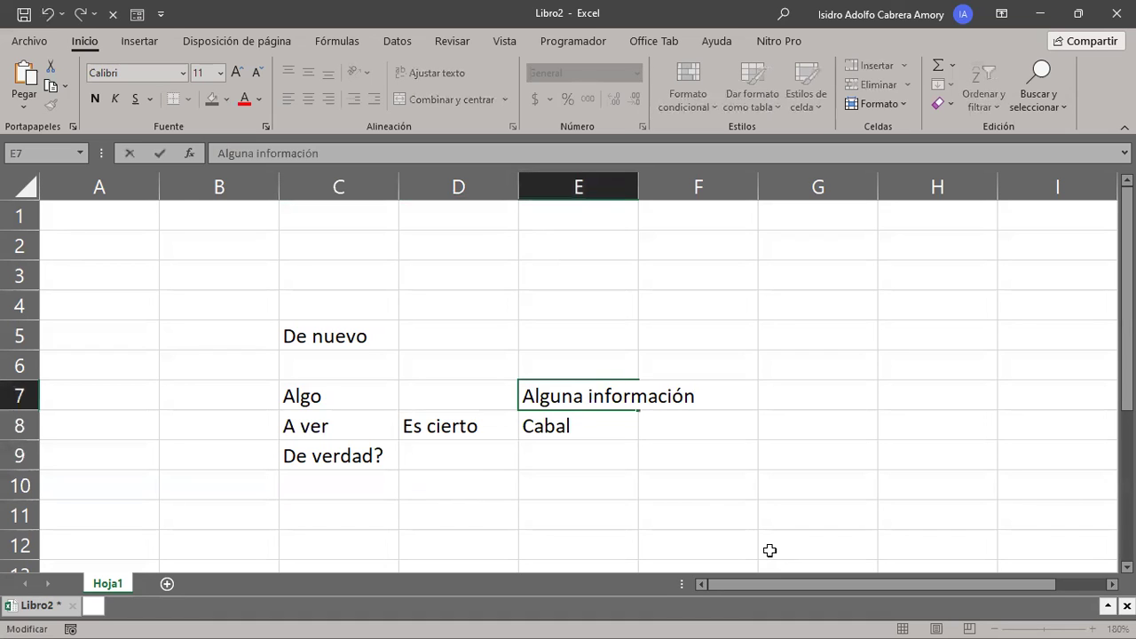
Step: Finish the E7 edit, then enter 1 in G3 and 2 in G4
left_click(442, 303)
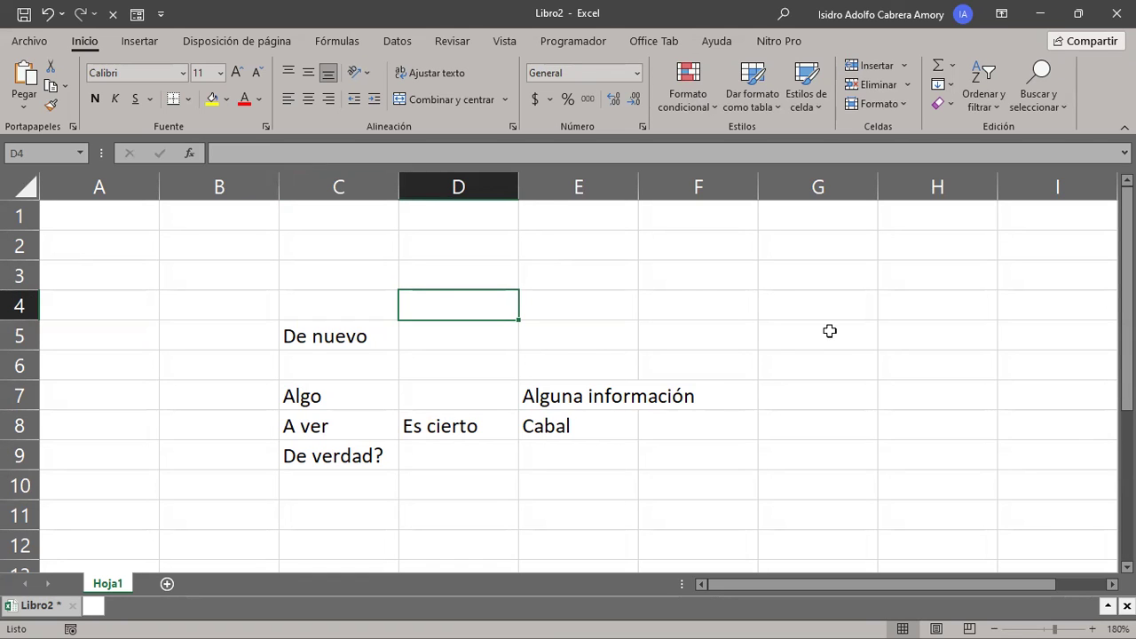
left_click(812, 280)
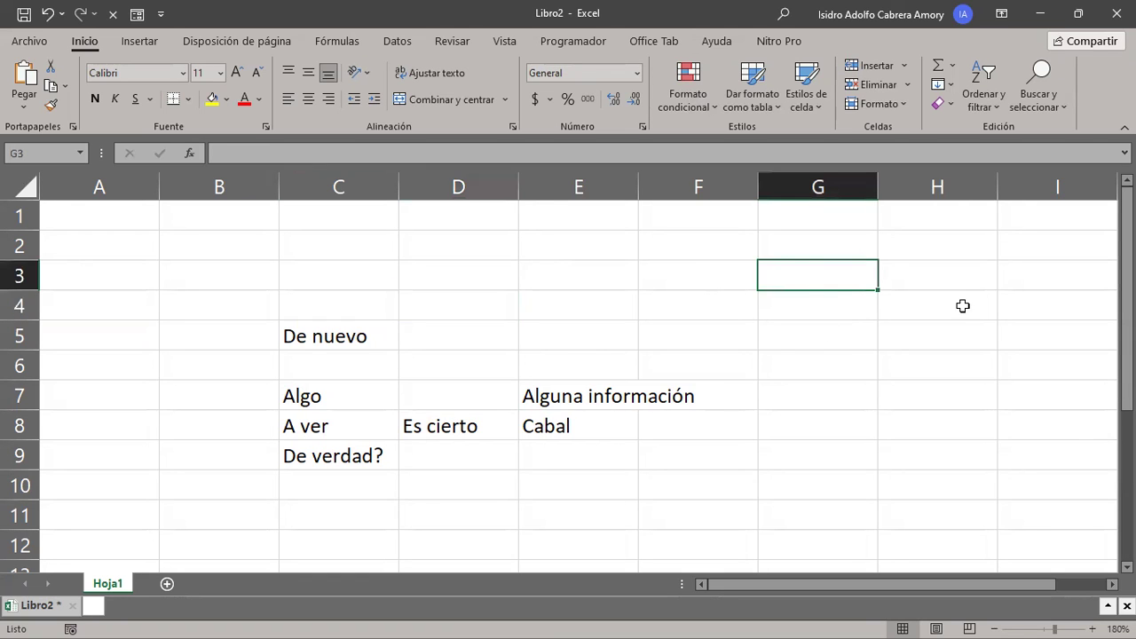
type("1")
key("Return")
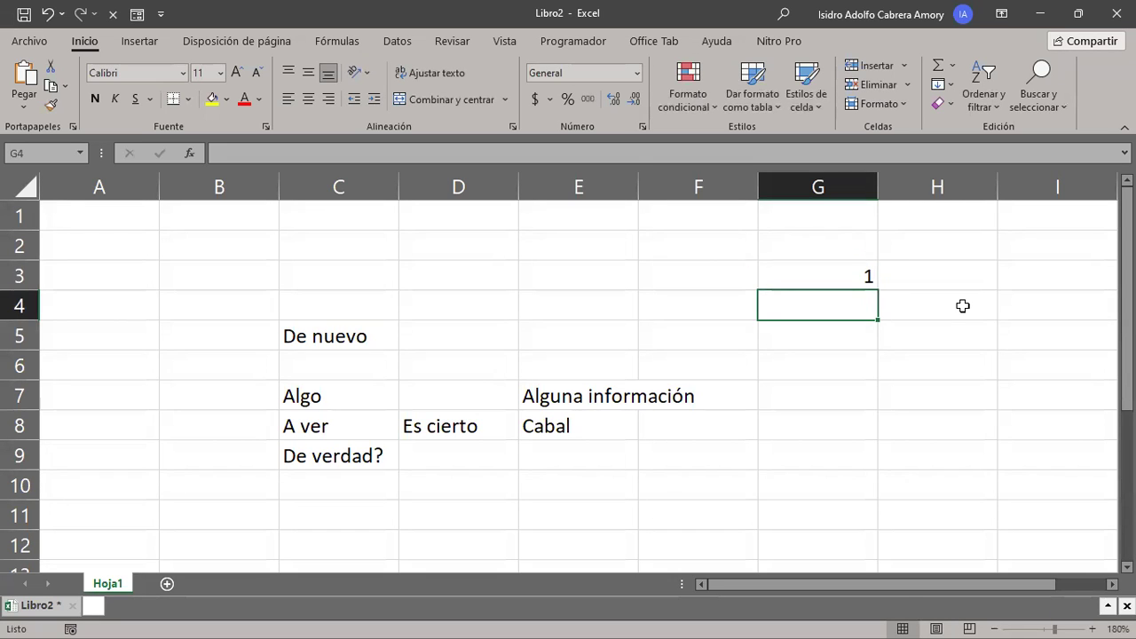
type("2")
key("Return")
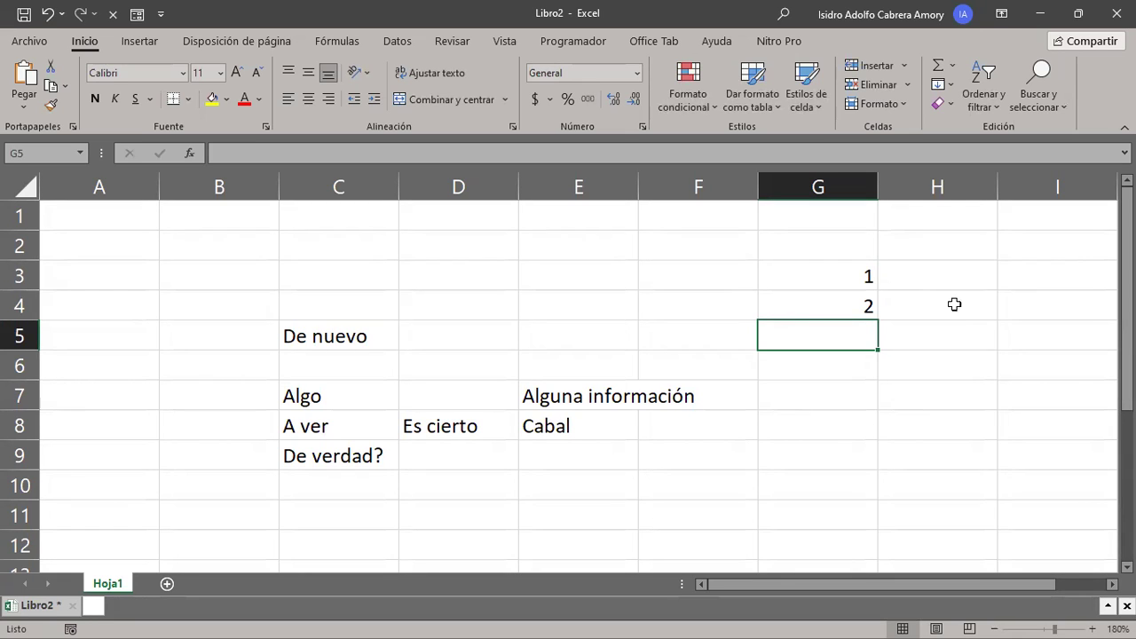
left_click(826, 282)
left_click(824, 307)
left_click(805, 271)
left_click(819, 309)
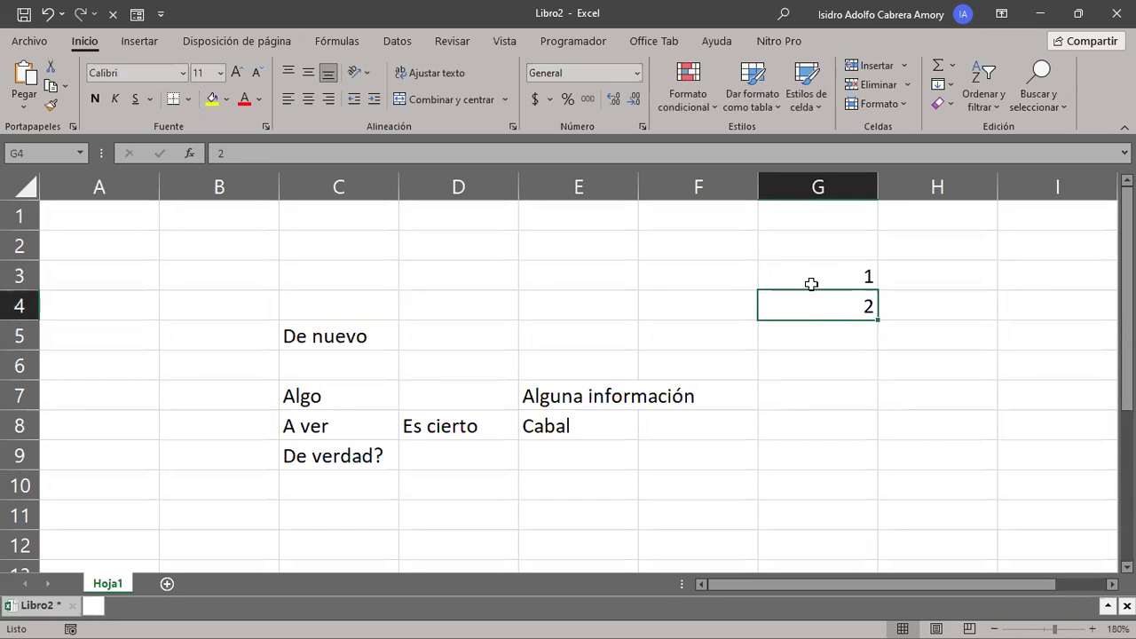
left_click(804, 274)
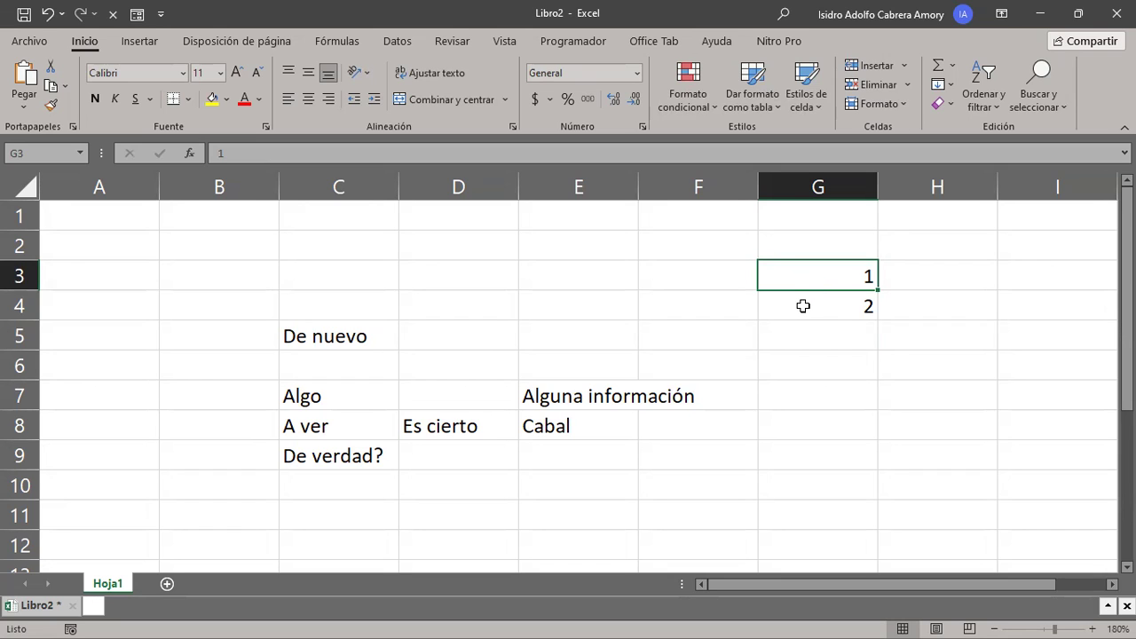
left_click(802, 305)
left_click(801, 279)
left_click(802, 293)
left_click(789, 279)
Step: Build the formula =G3+G4 in G5 by clicking G3 and G4, giving 3
left_click(834, 325)
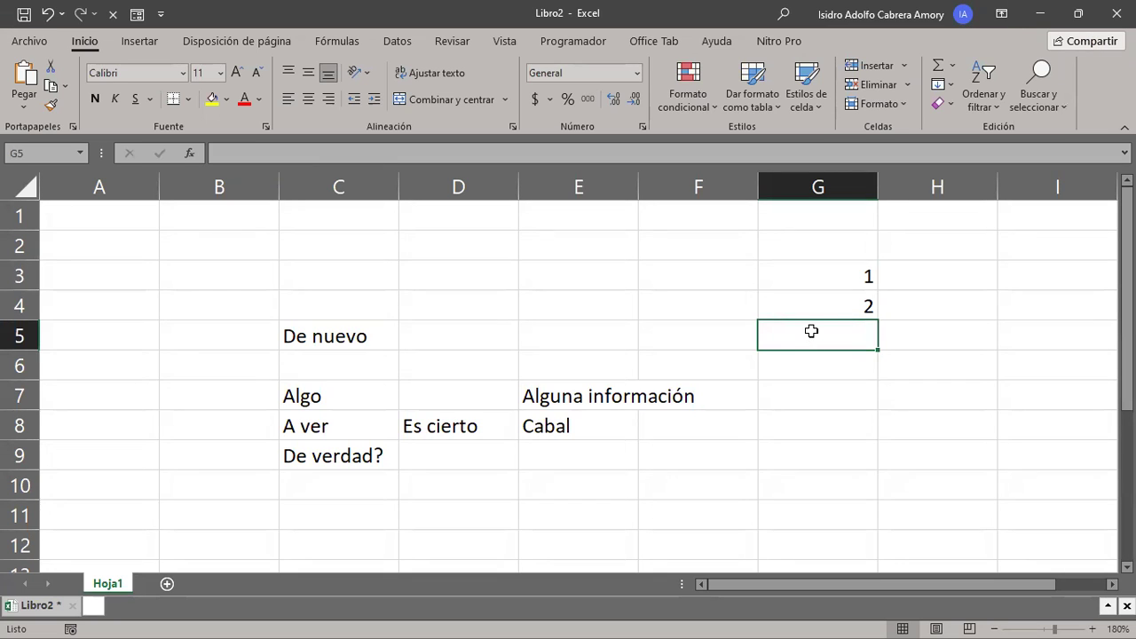
type("=")
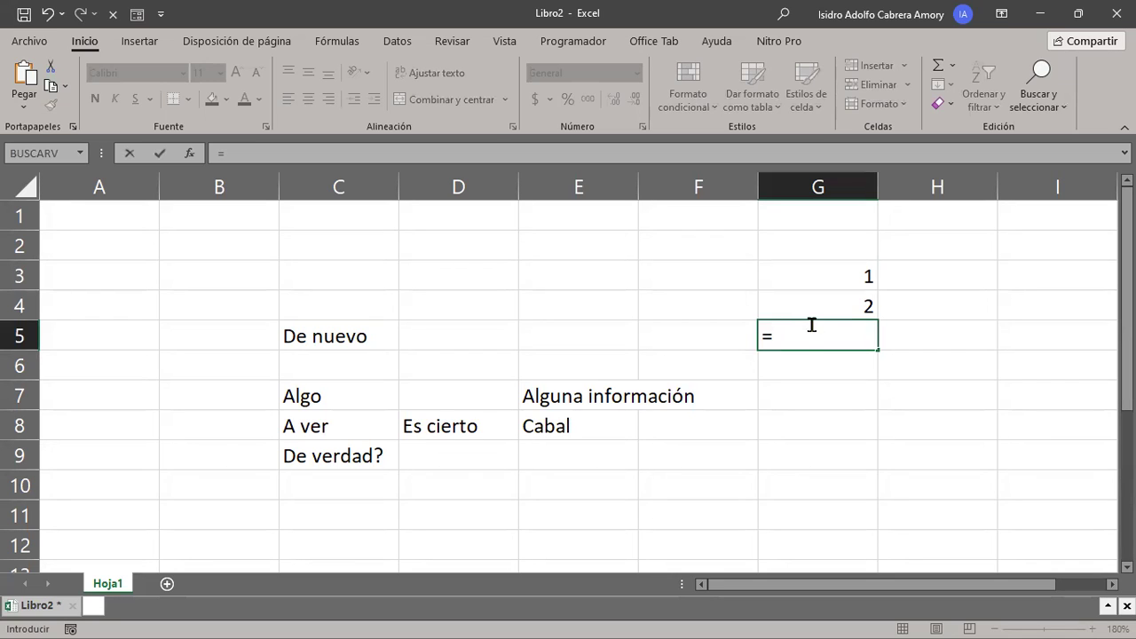
left_click(808, 270)
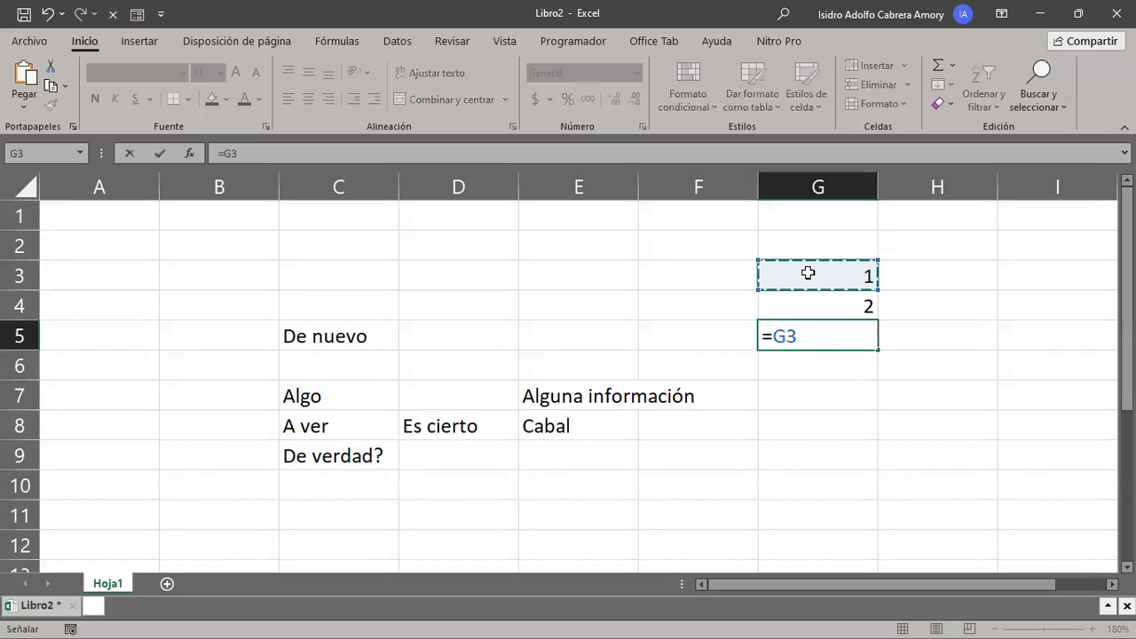
type("+")
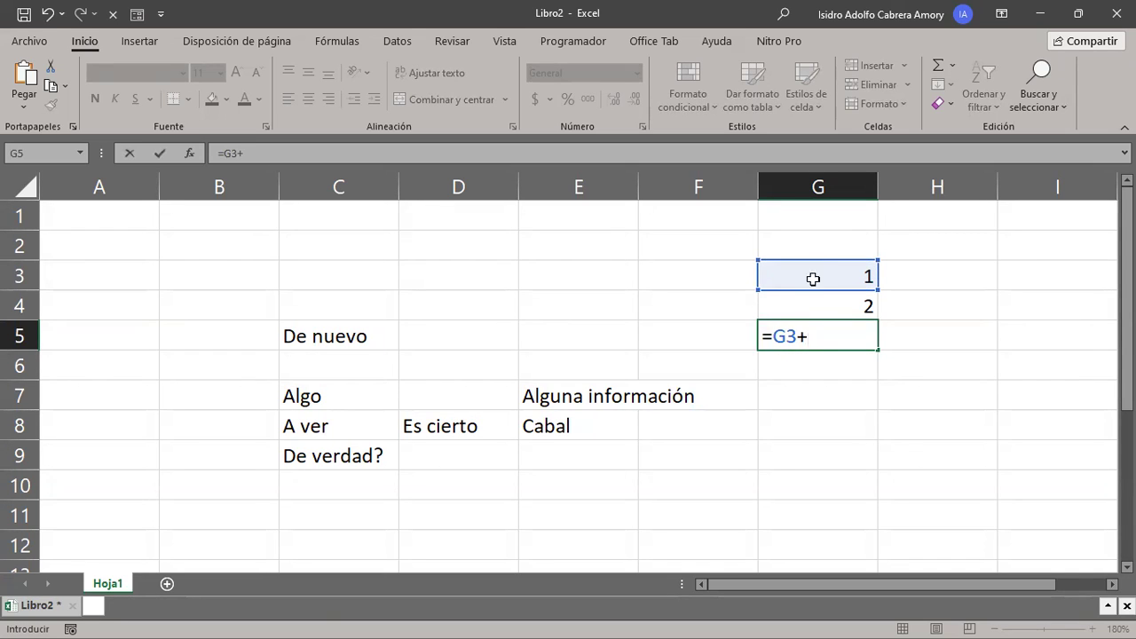
left_click(813, 309)
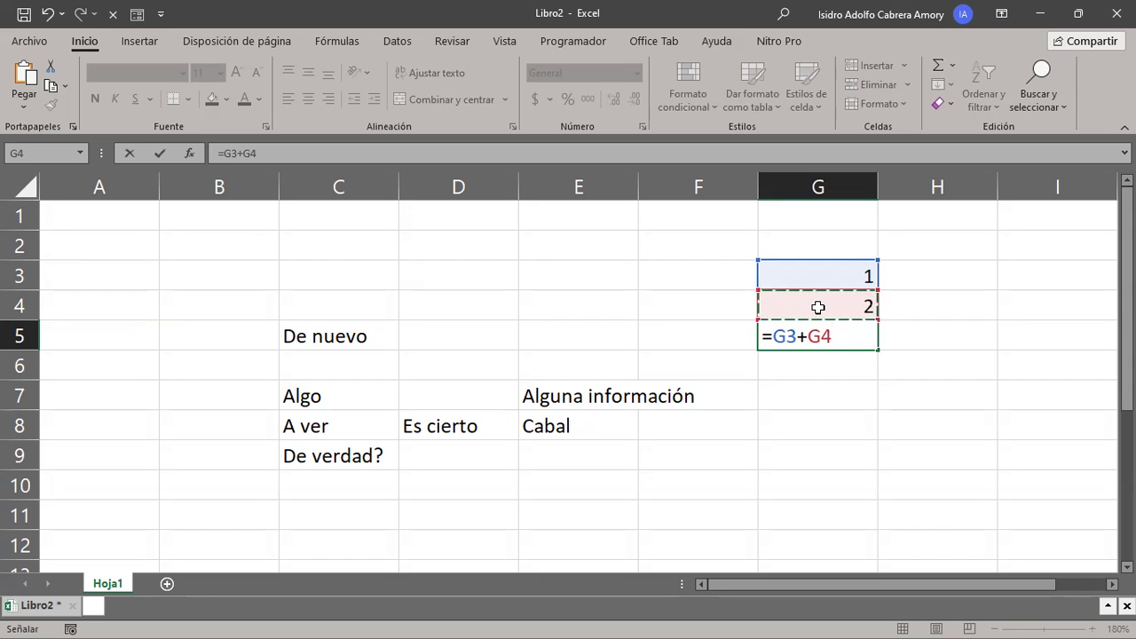
key("Return")
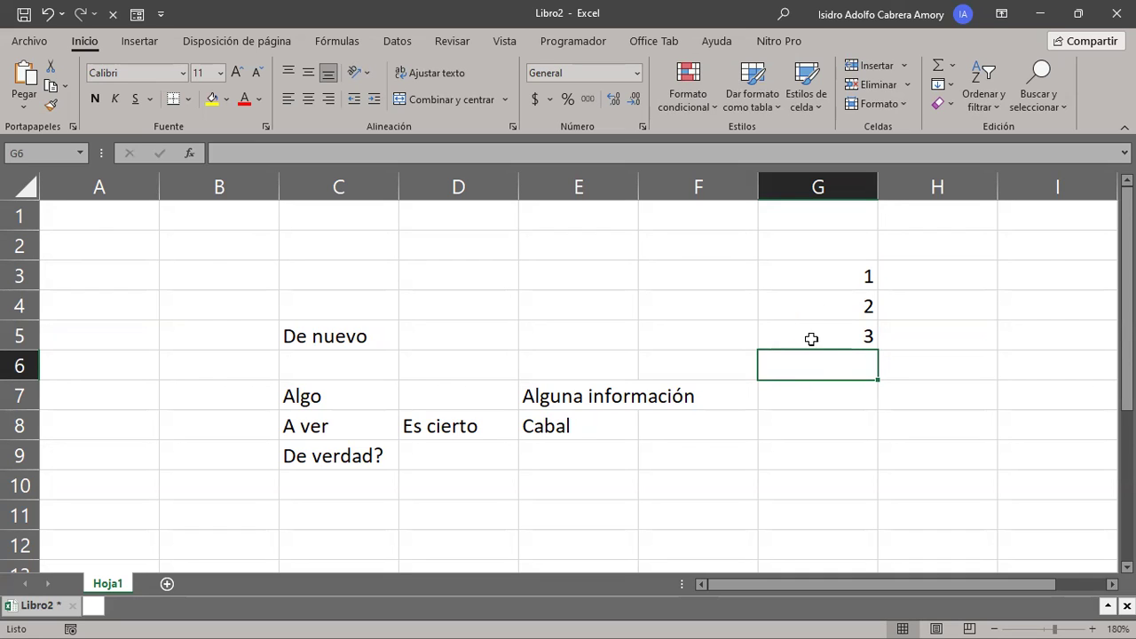
left_click(802, 335)
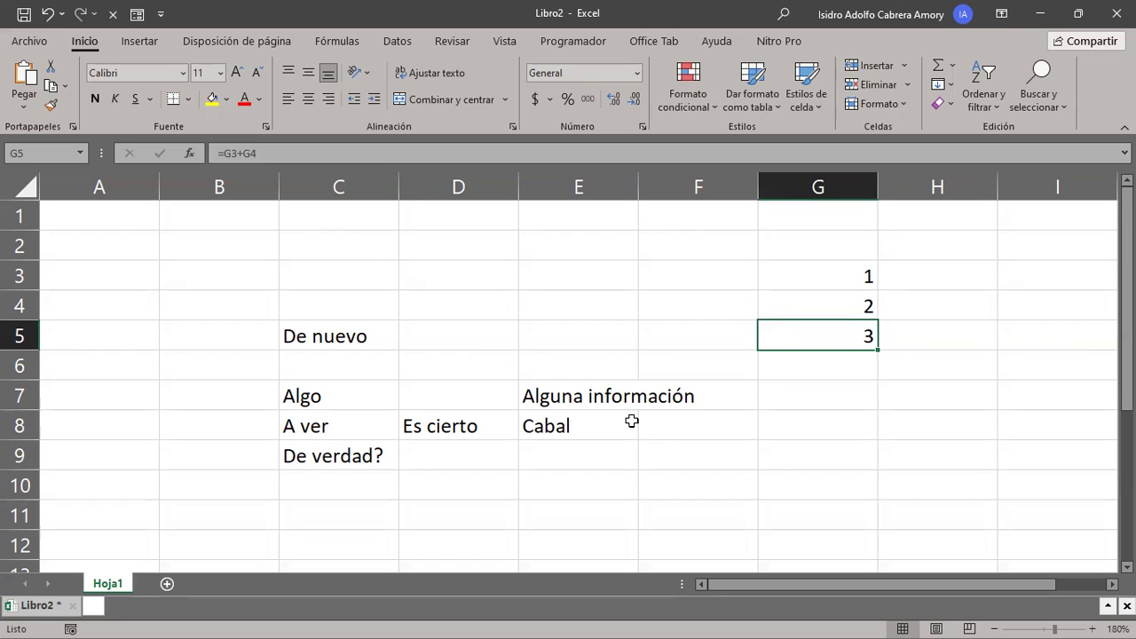
left_click(113, 216)
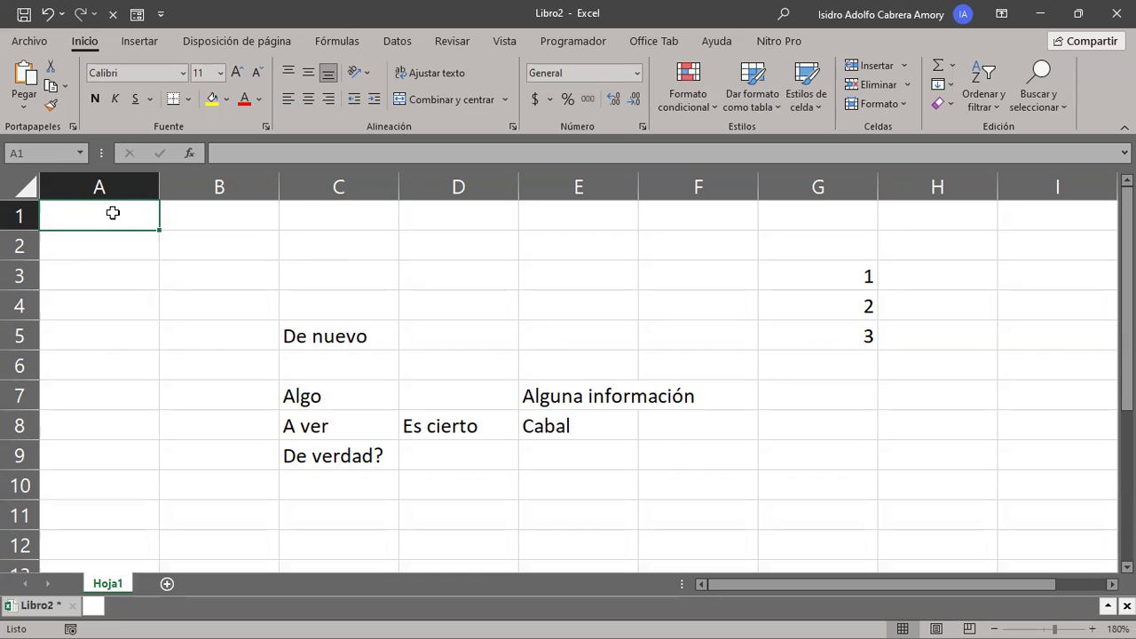
key("Down")
key("Down")
key("Down")
key("Down")
key("Down")
key("Down")
key("Down")
key("Down")
key("Down")
key("Down")
key("Down")
key("Down")
key("Down")
key("Down")
key("Down")
key("Down")
key("Down")
key("Down")
key("Down")
key("Down")
key("Down")
key("Down")
key("Down")
key("Down")
key("Down")
key("Down")
key("Down")
key("Down")
key("Down")
key("Down")
key("Down")
key("Down")
key("Down")
key("Down")
key("Down")
key("Down")
key("Down")
key("Down")
key("Down")
key("Down")
key("Down")
key("Down")
key("Down")
key("Down")
key("Down")
key("Down")
key("Down")
key("Down")
key("Down")
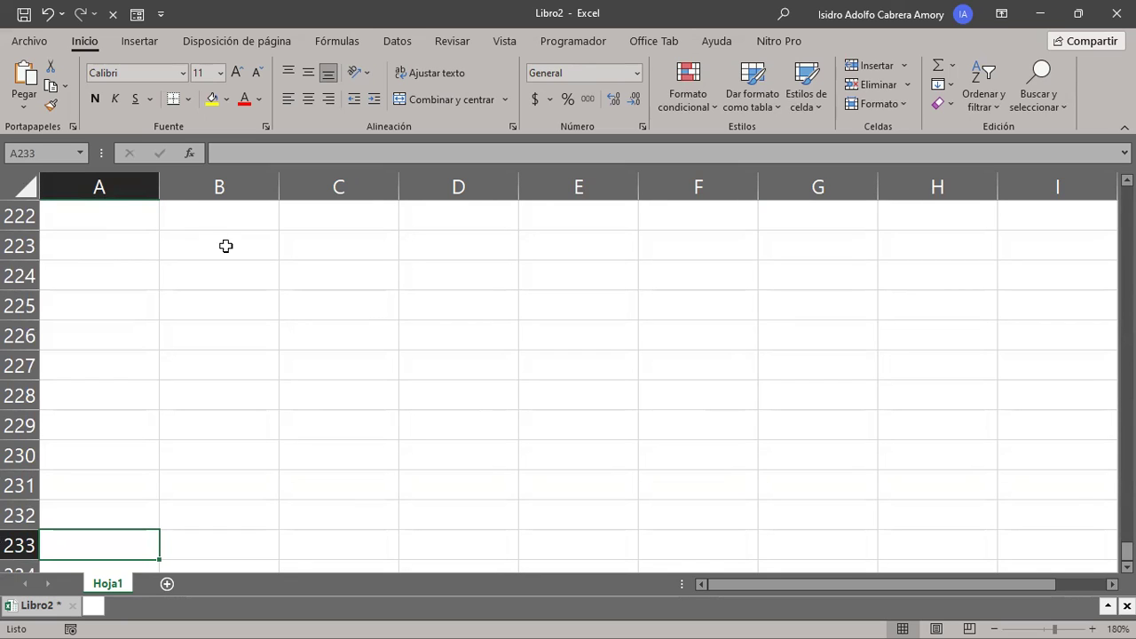
left_click(42, 153)
type("a1")
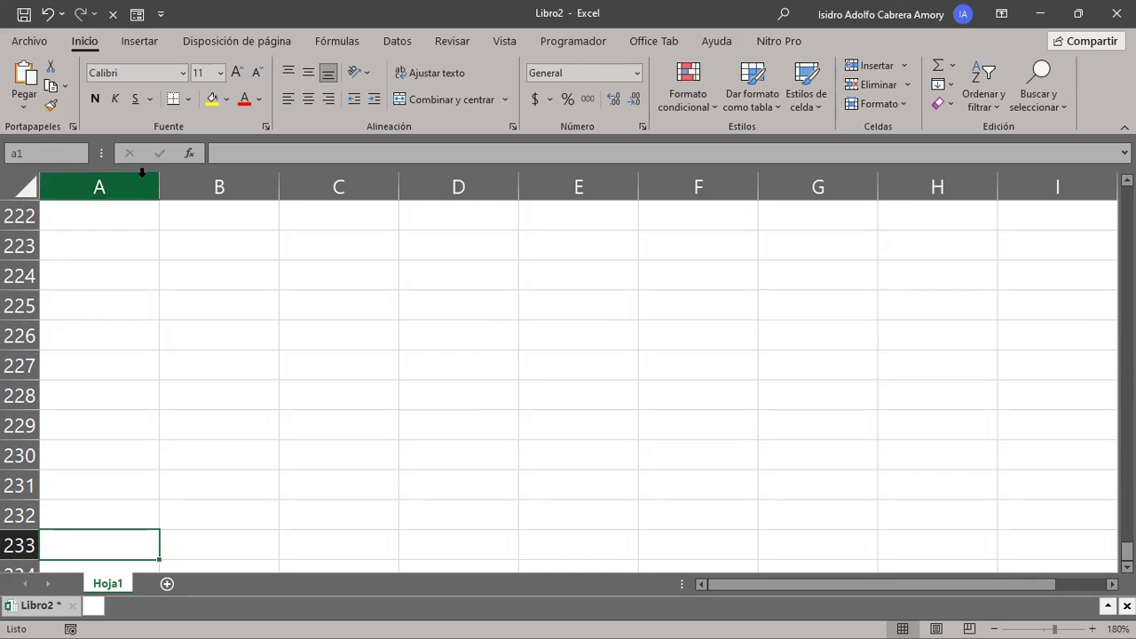
key("Return")
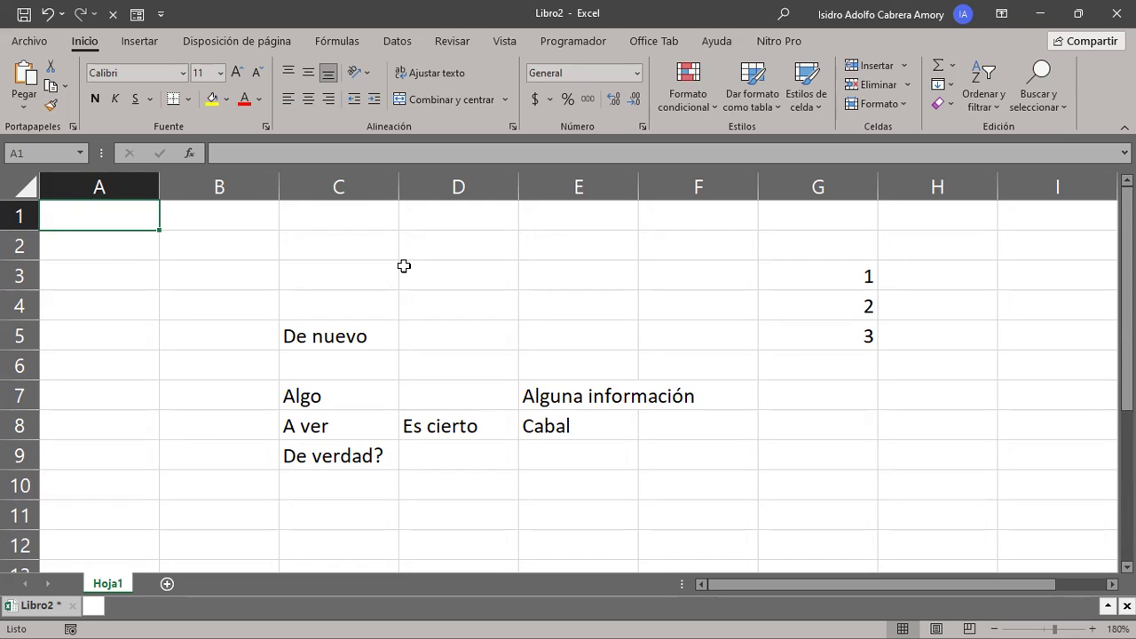
key("ctrl+Down")
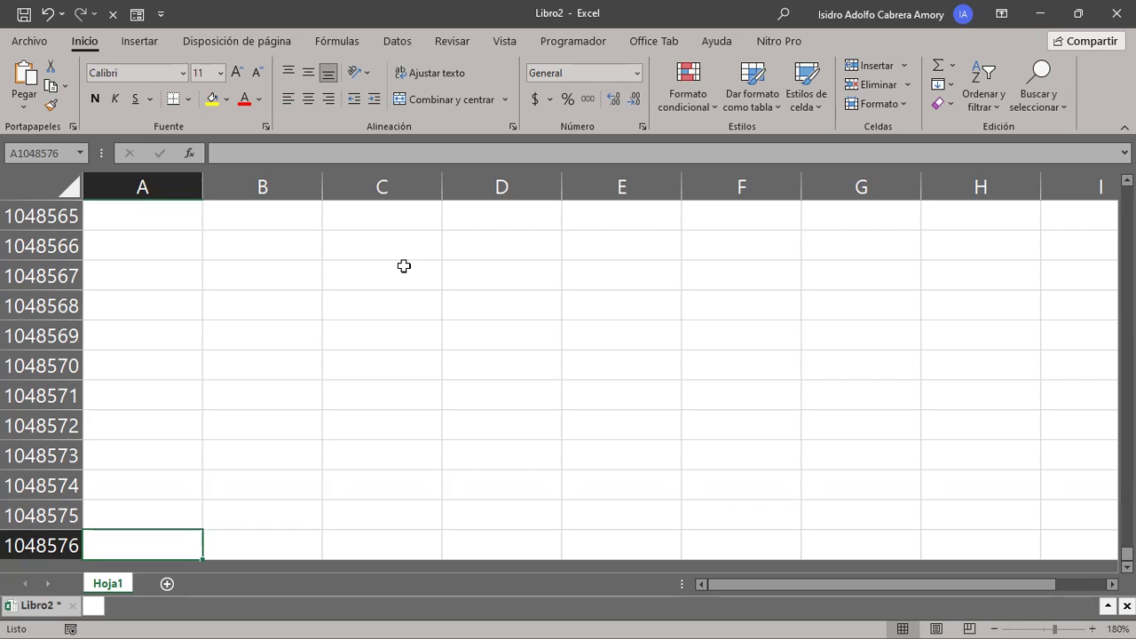
key("ctrl+Home")
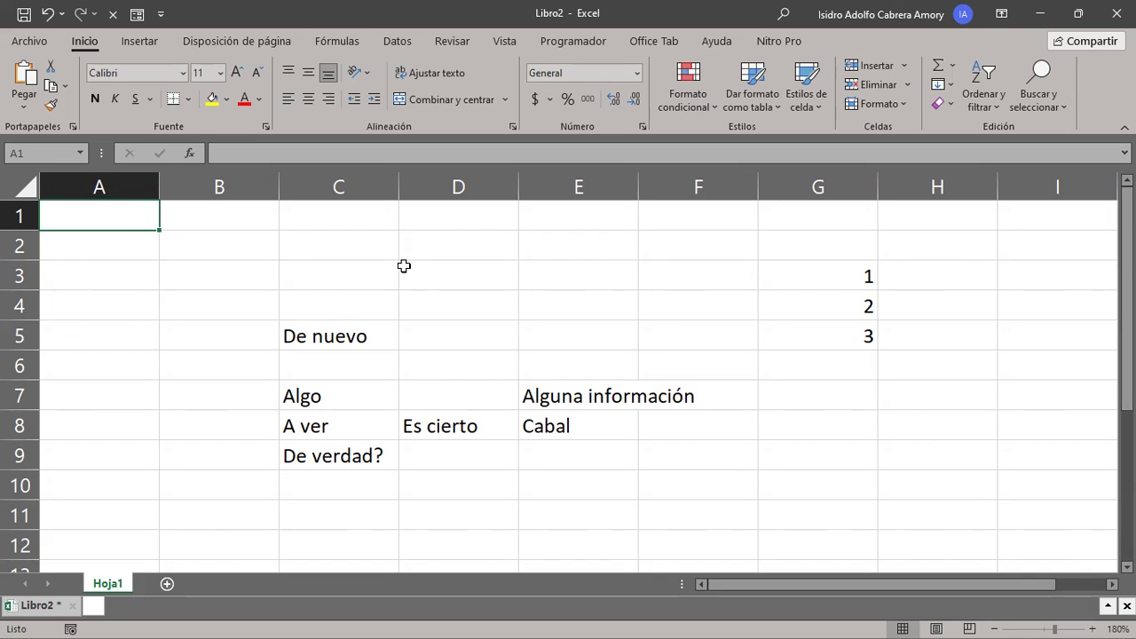
key("ctrl+Down")
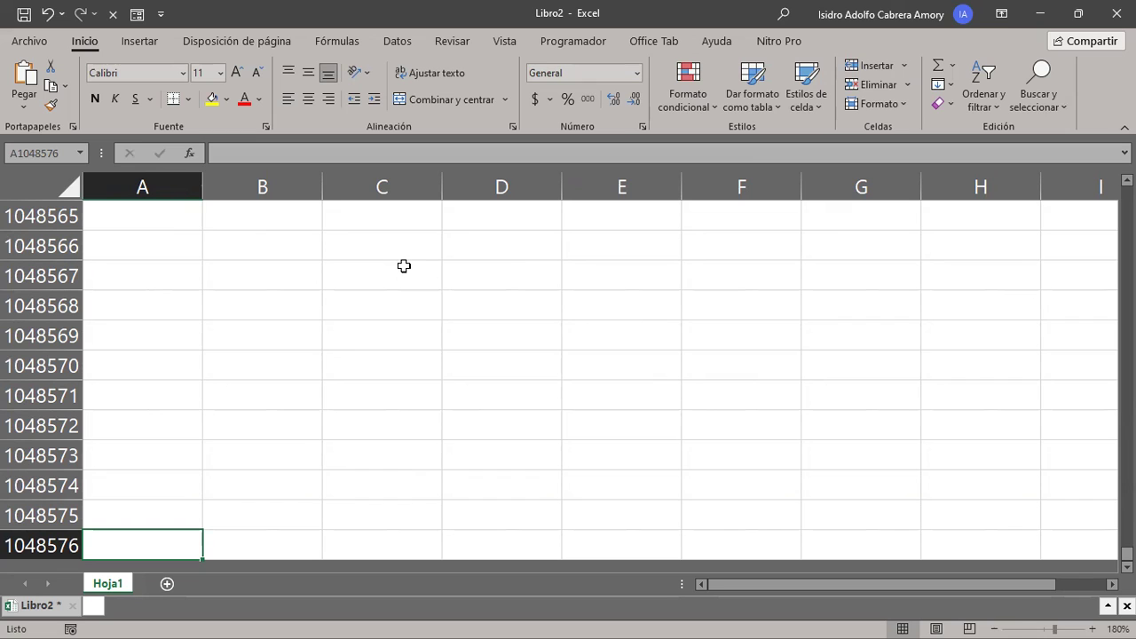
key("ctrl+Home")
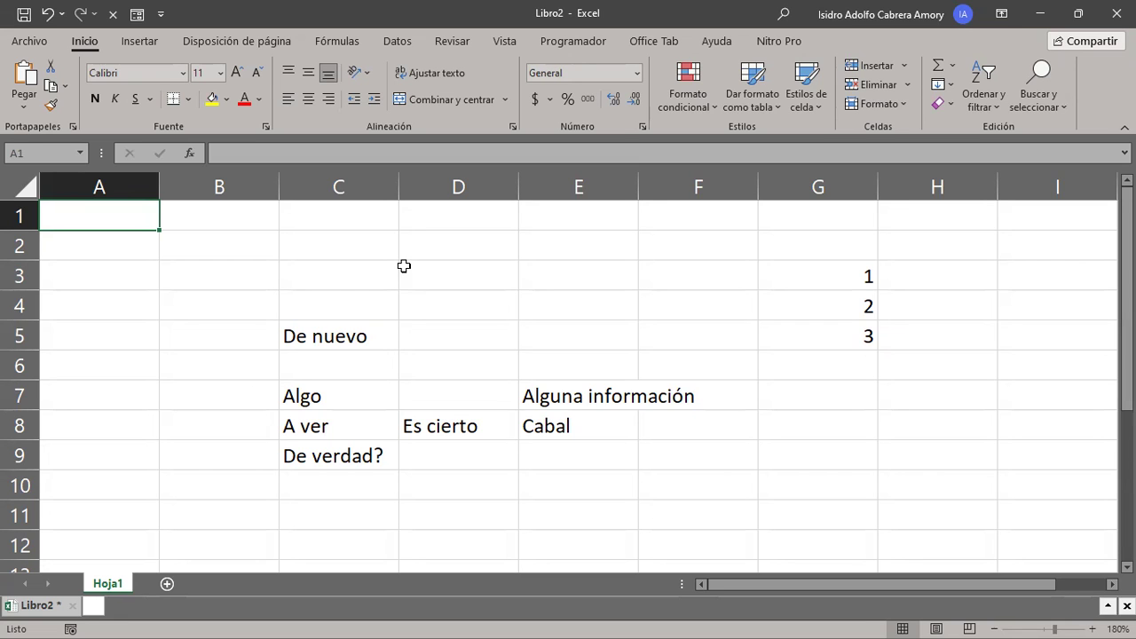
key("ctrl+Right")
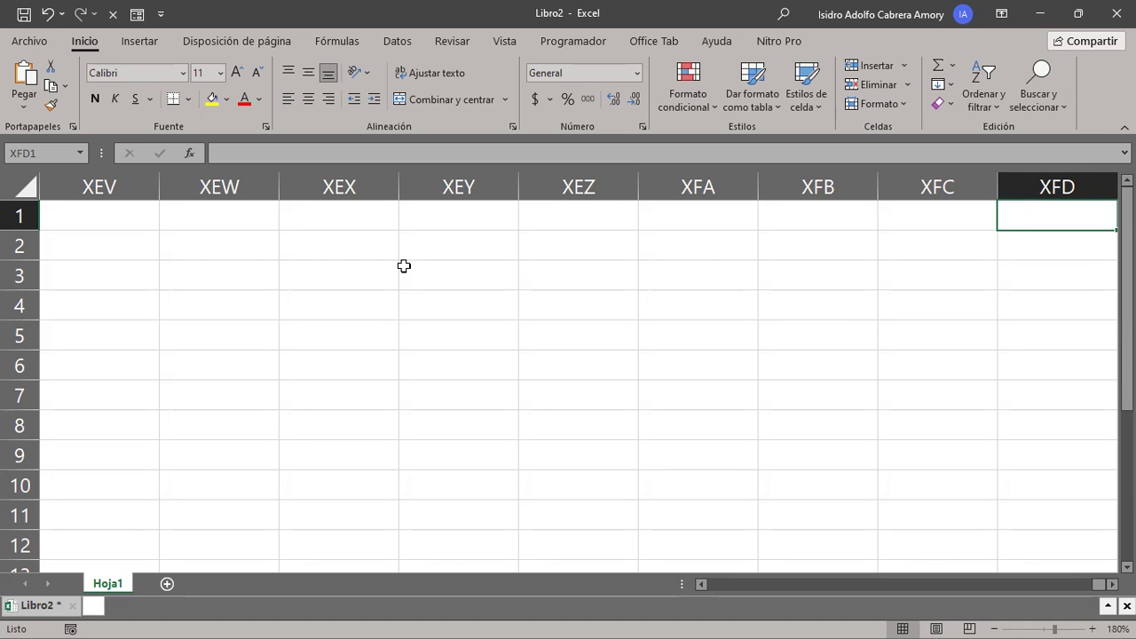
key("ctrl+Home")
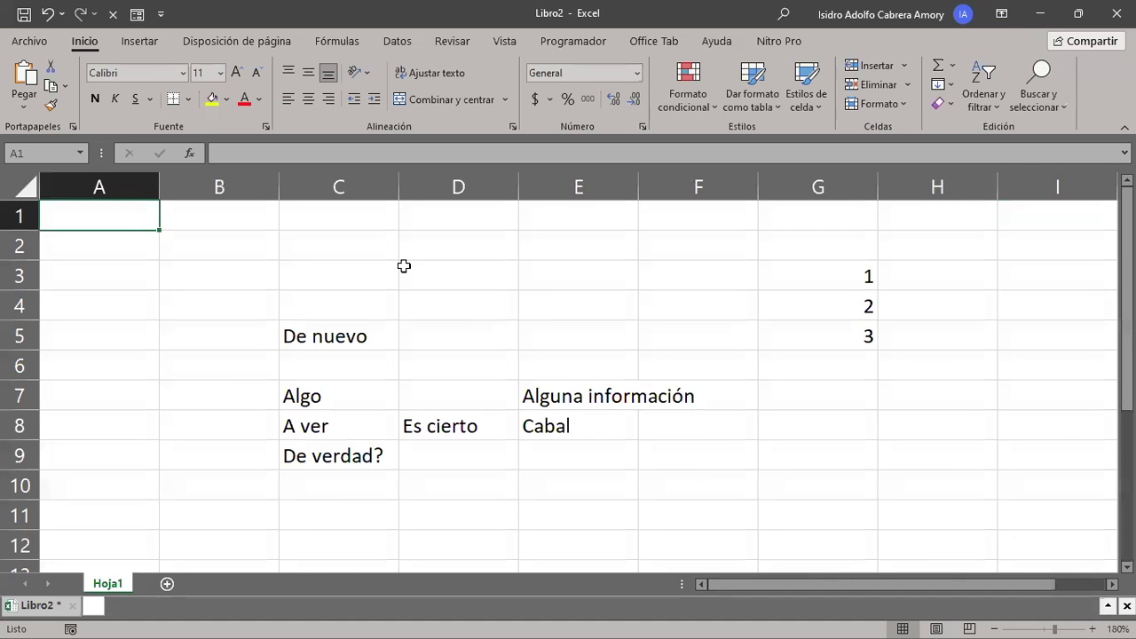
key("ctrl+Right")
key("ctrl+Home")
key("ctrl+Right")
key("ctrl+Home")
key("ctrl+Right")
key("ctrl+Home")
key("ctrl+Right")
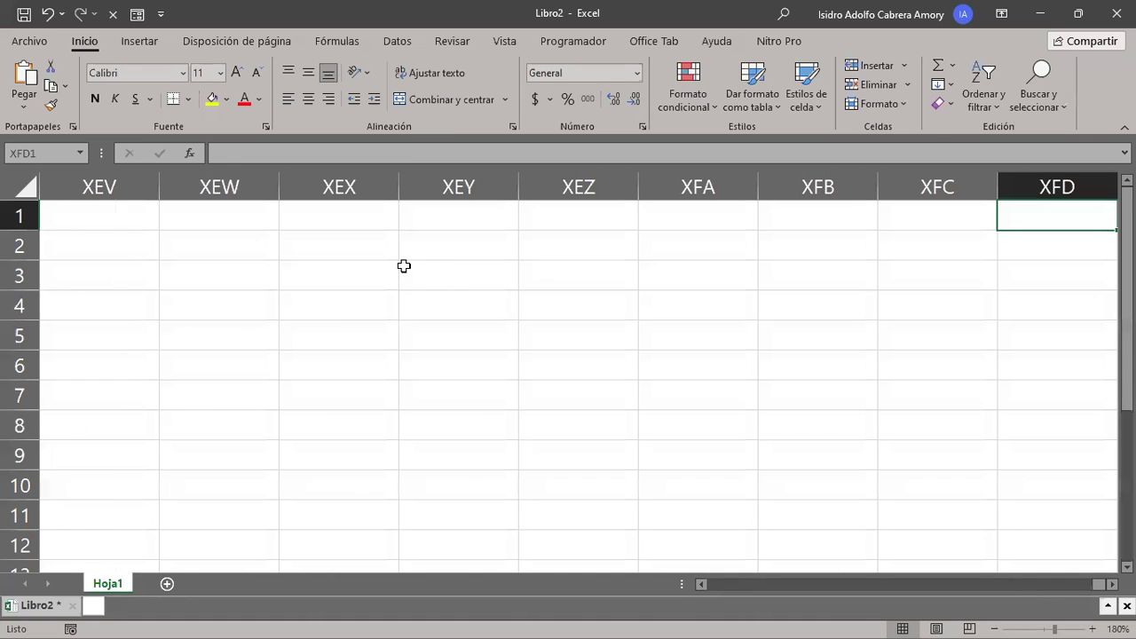
key("ctrl+Home")
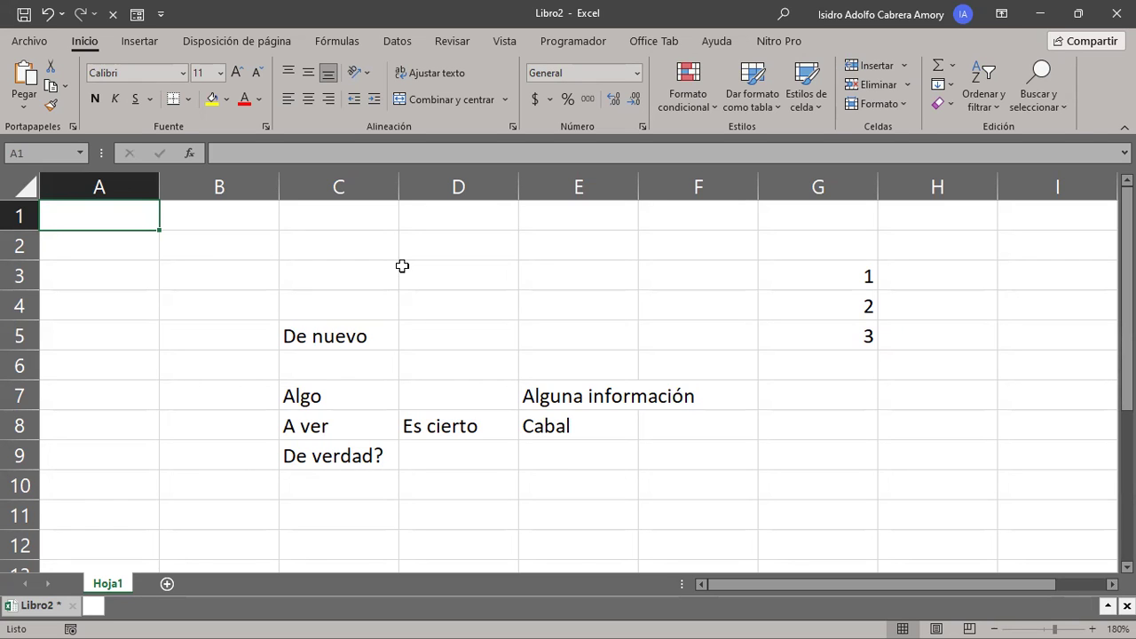
key("Down")
key("Down")
key("Down")
key("Down")
key("Down")
key("Down")
key("Down")
key("Down")
key("Down")
key("Down")
key("Down")
key("Down")
key("Down")
key("Down")
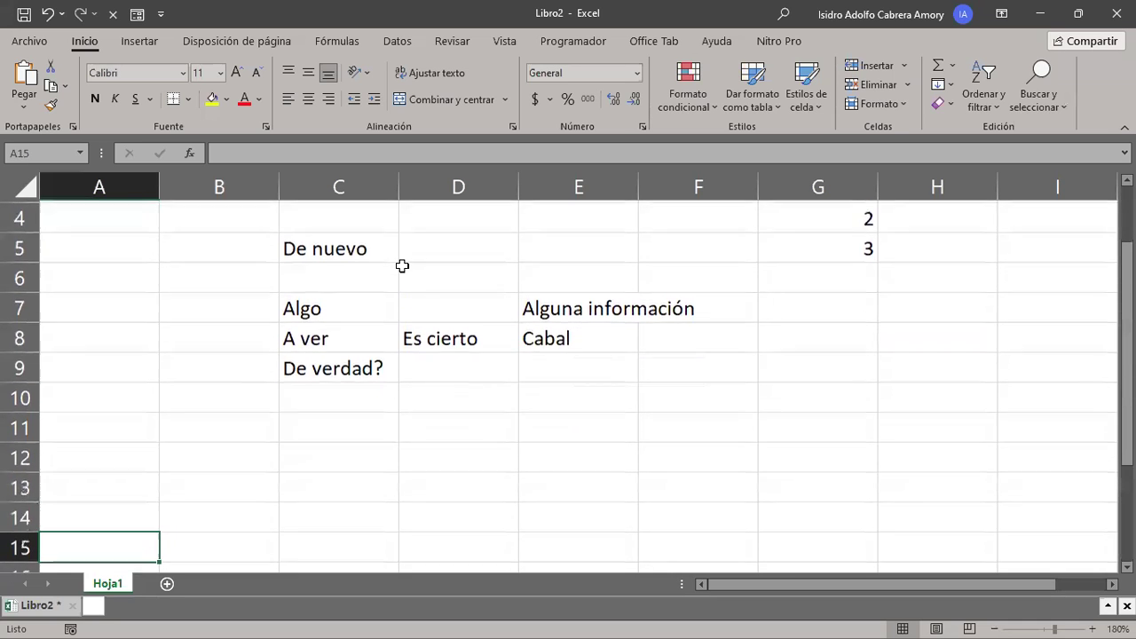
key("Down")
key("Down")
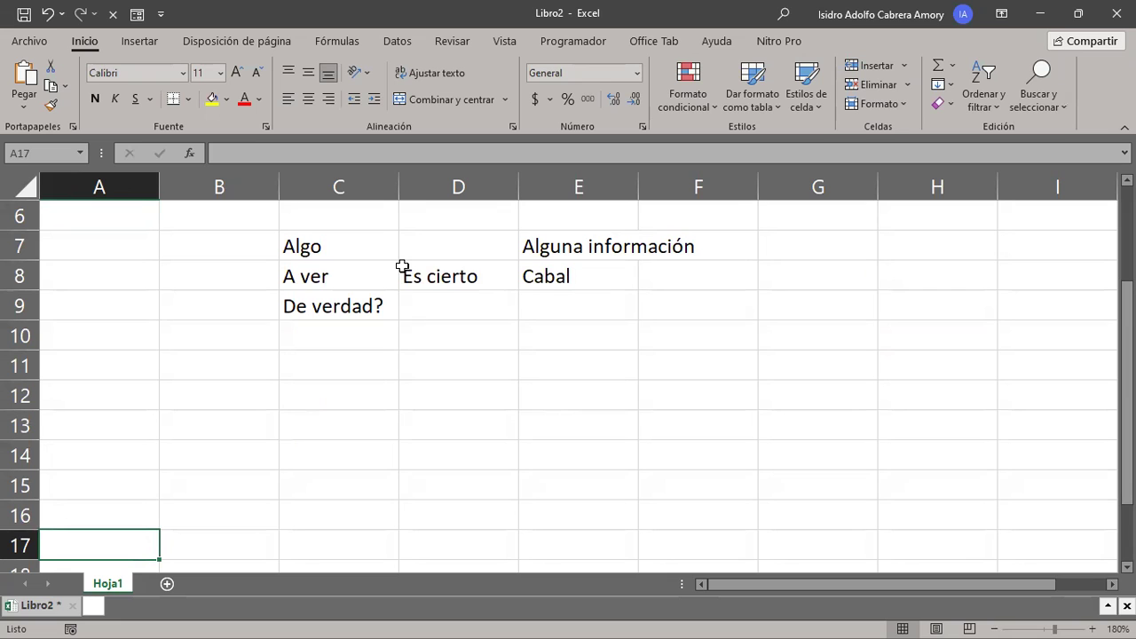
key("Up")
key("Up")
key("Up")
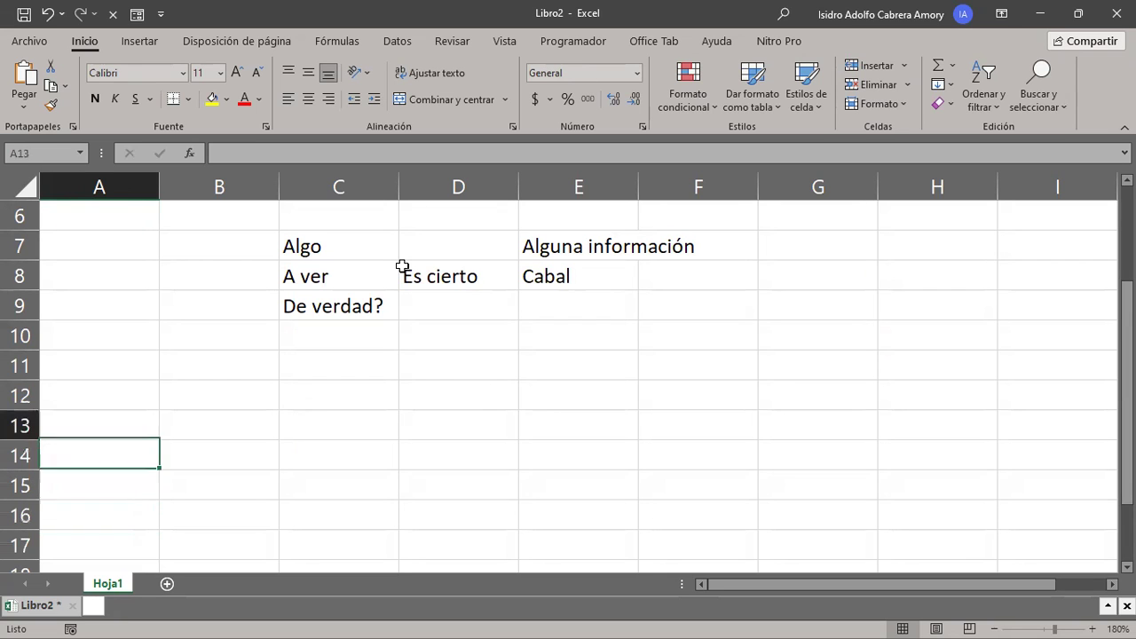
key("ctrl+Home")
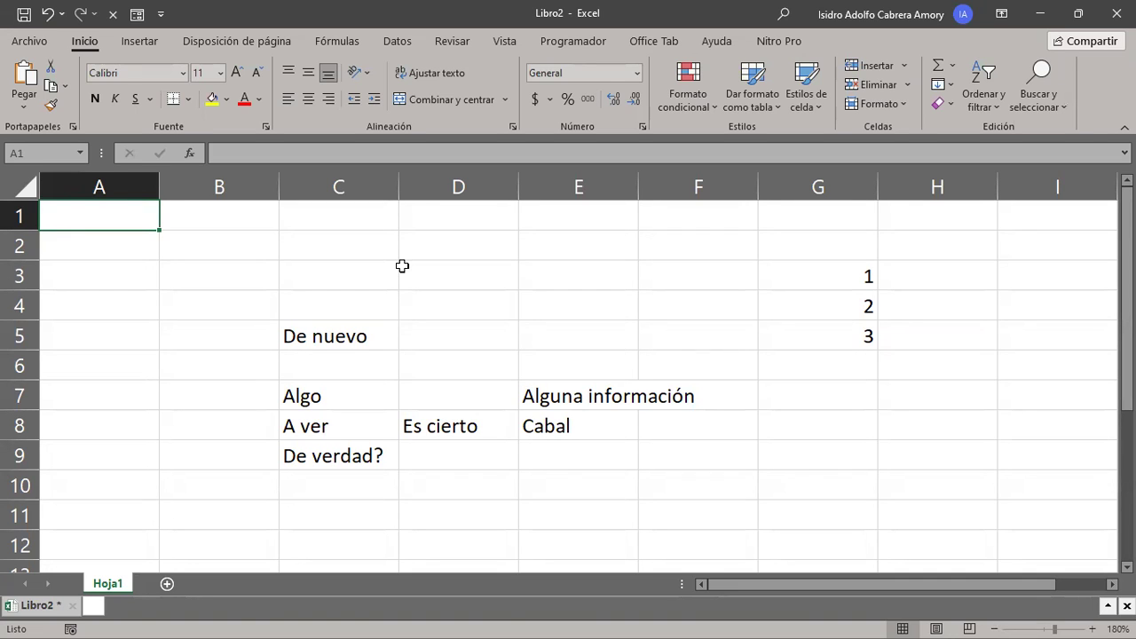
key("Right")
key("Right")
key("Right")
key("Right")
key("Right")
key("Right")
key("Right")
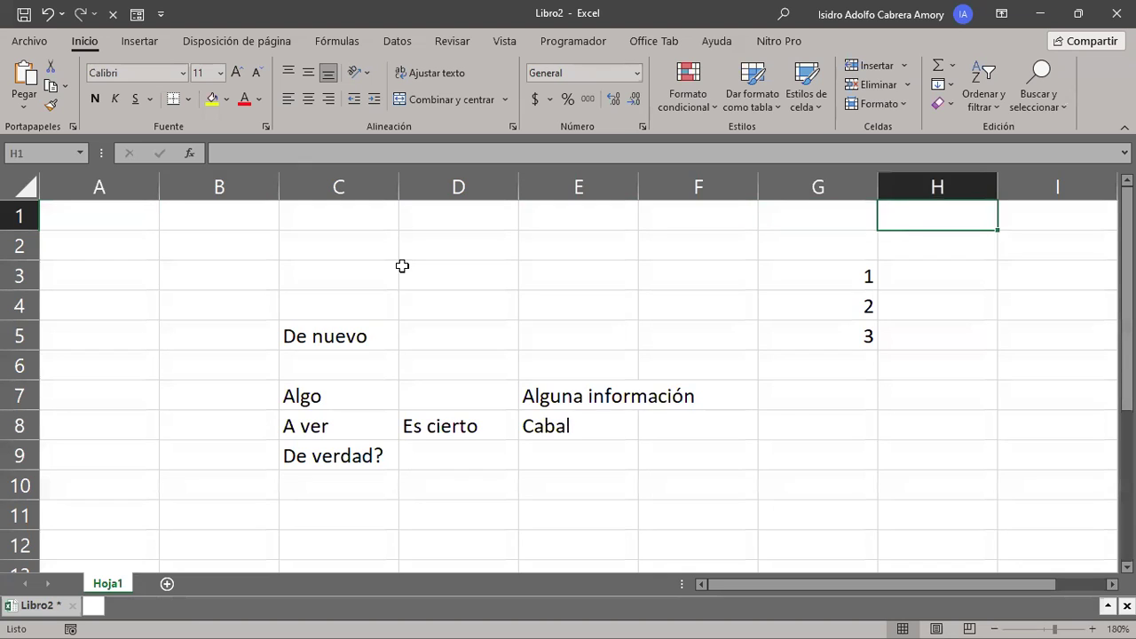
key("Right")
key("Right")
key("Right")
key("Right")
key("Right")
key("Right")
key("Right")
key("Right")
key("Right")
key("Right")
key("Right")
key("Right")
key("Right")
key("Right")
key("Right")
key("Right")
key("Right")
key("Right")
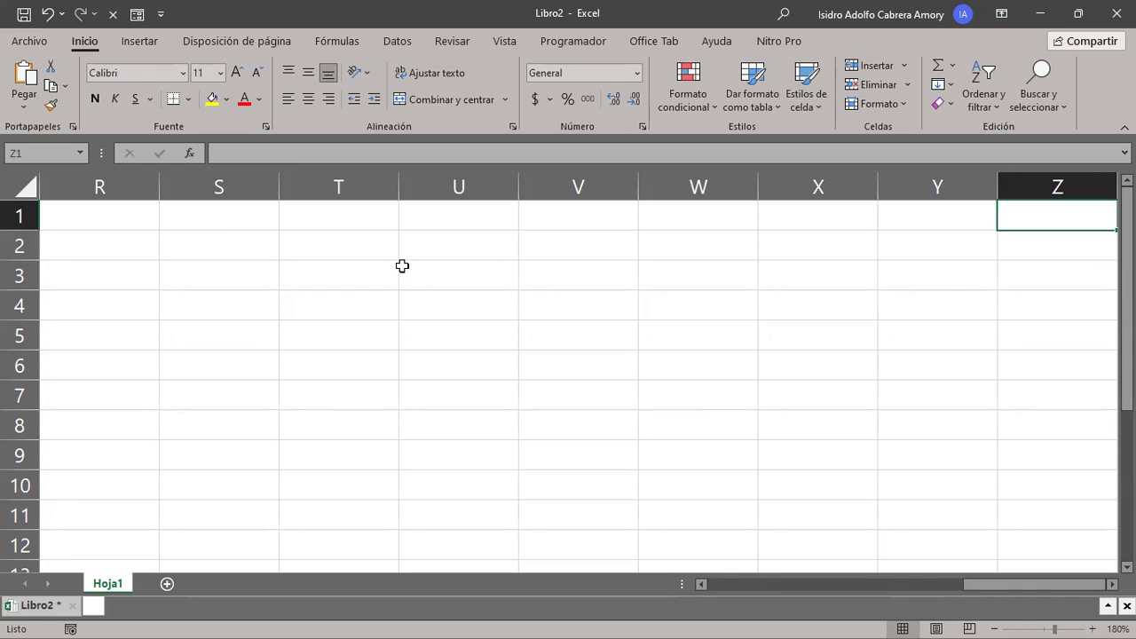
Step: Move the active cell right along row 1 from AA1 past BA toward column CA
key("Right")
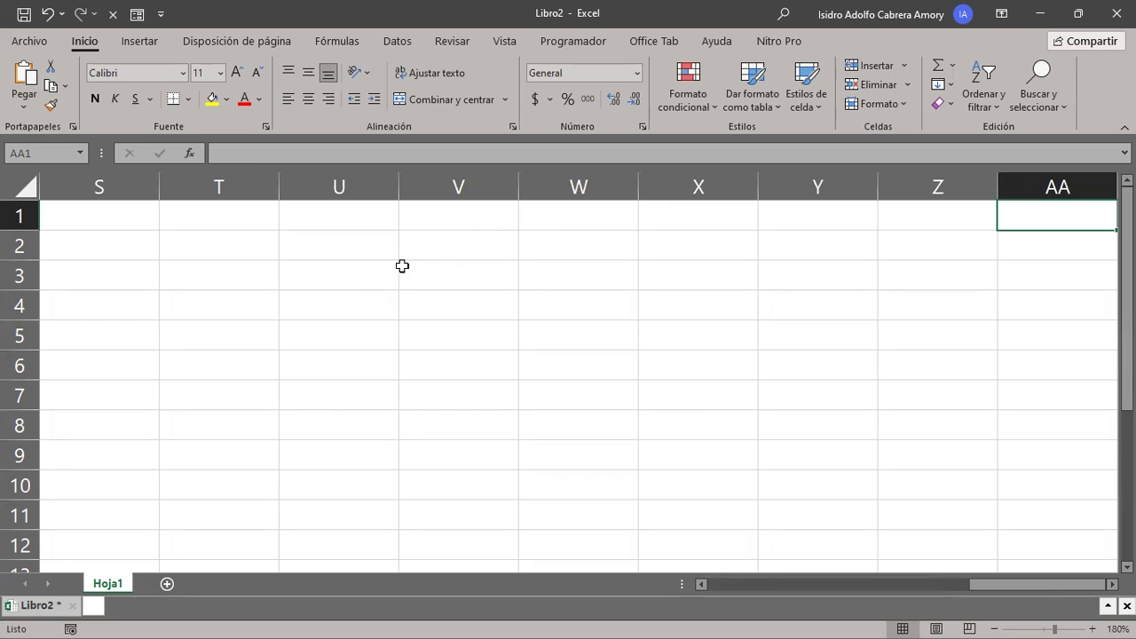
key("Right")
key("Right")
key("Right")
key("Right")
key("Right")
key("Right")
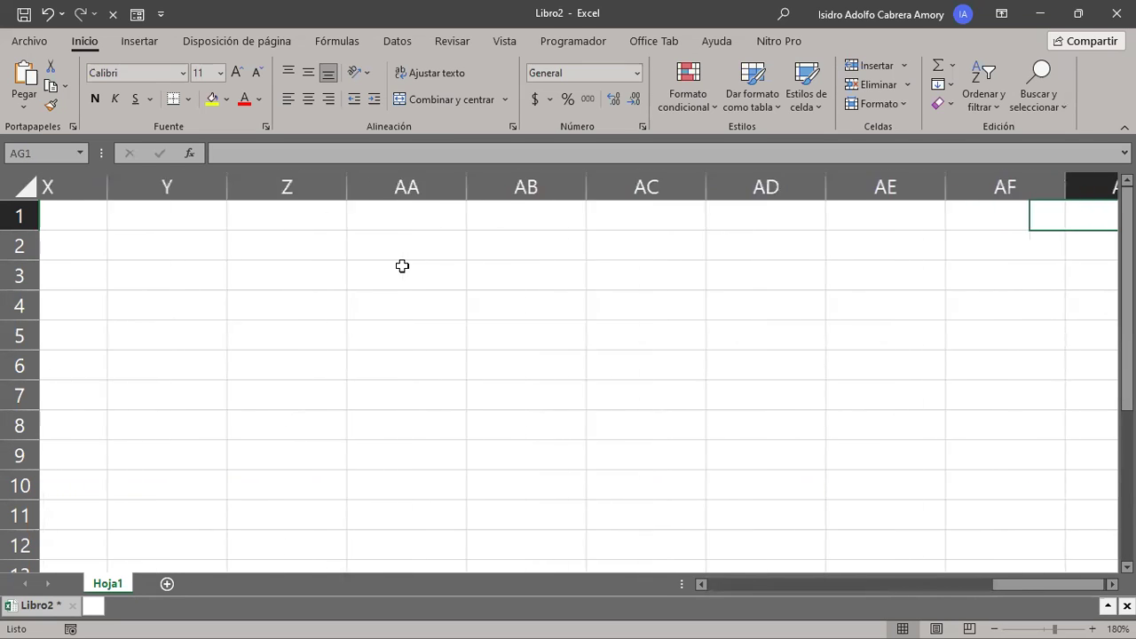
key("Right")
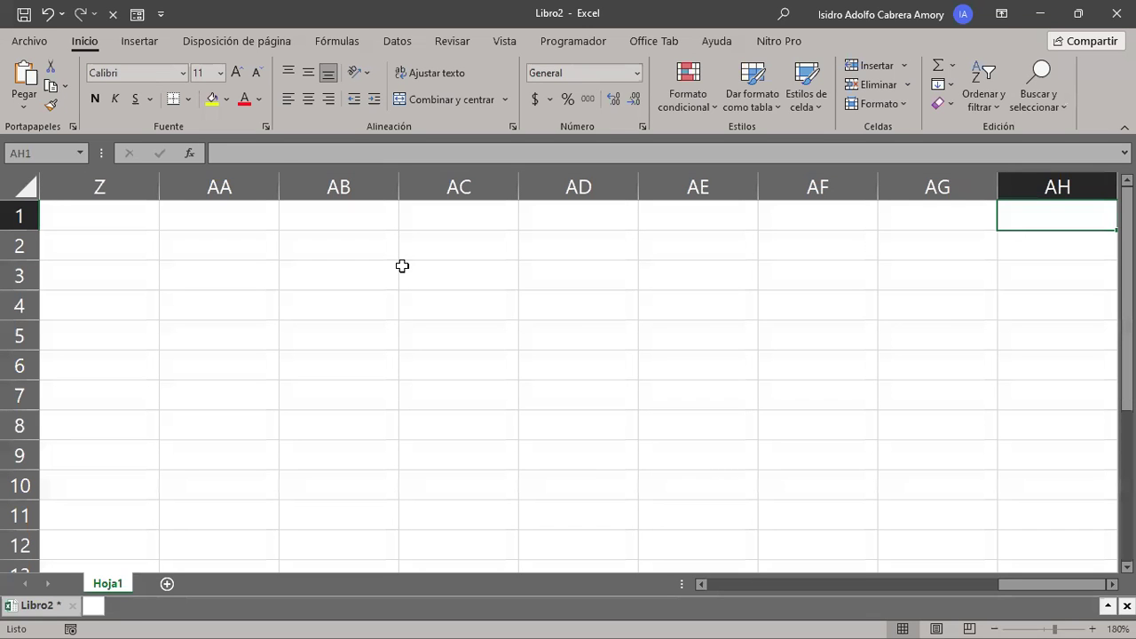
key("Right")
key("Right")
key("Right")
key("Right")
key("Right")
key("Right")
key("Right")
key("Right")
key("Right")
key("Right")
key("Right")
key("Right")
key("Right")
key("Right")
key("Right")
key("Right")
key("Right")
key("Right")
key("Right")
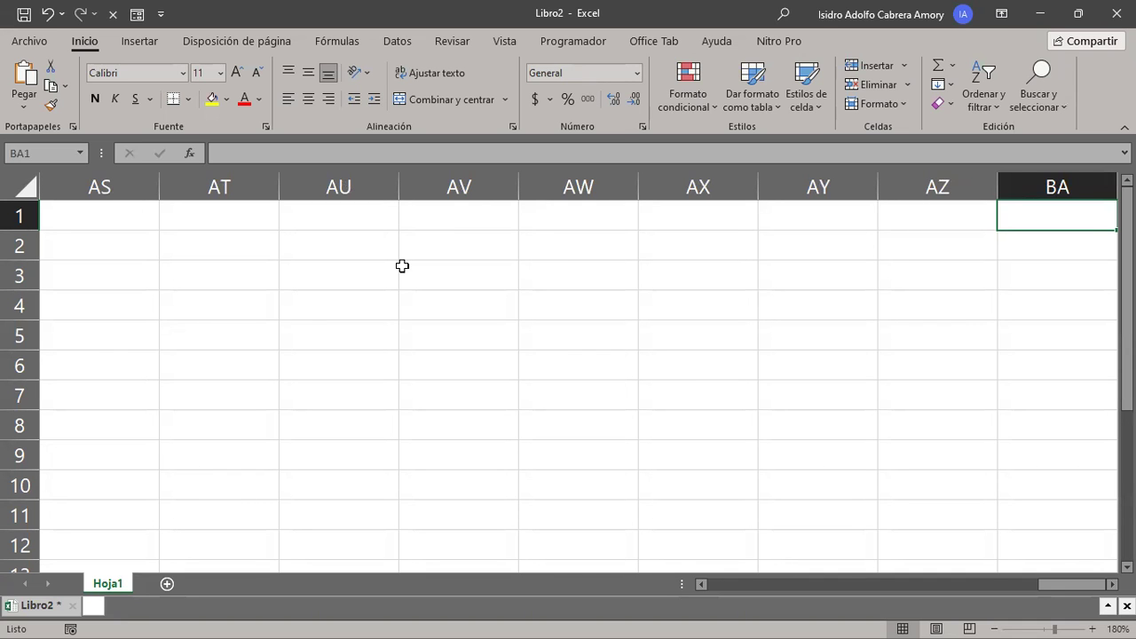
key("Right")
key("Right")
key("Right")
key("Right")
key("Right")
key("Right")
key("Right")
key("Right")
key("Right")
key("Right")
key("Right")
key("Right")
key("Right")
key("Right")
key("Right")
key("Right")
key("Right")
key("Right")
key("Right")
key("Right")
key("Right")
key("Right")
key("Right")
key("Right")
key("Right")
key("Right")
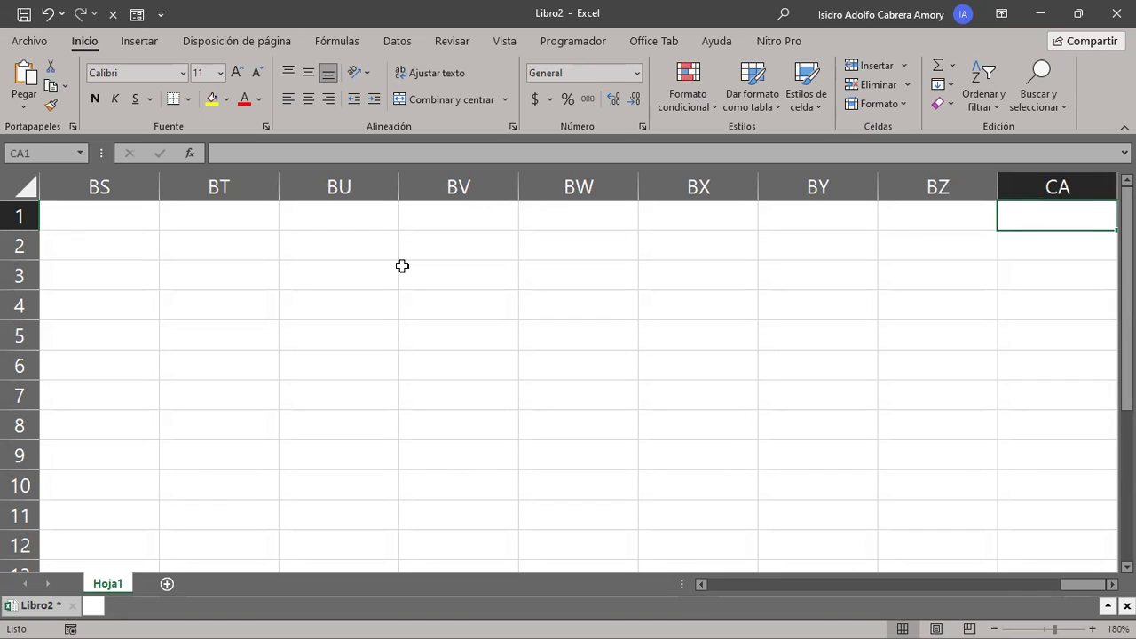
Step: Jump to ZZ1 via the Name Box, then scroll right to show columns through AAH
left_click(35, 152)
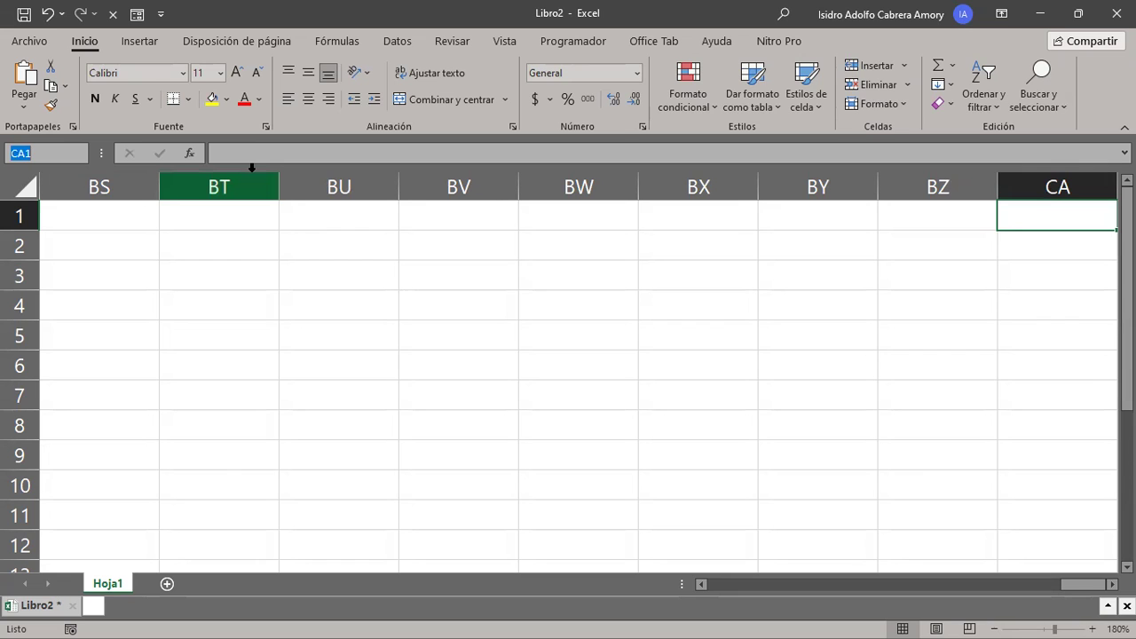
type("zz1")
key("Return")
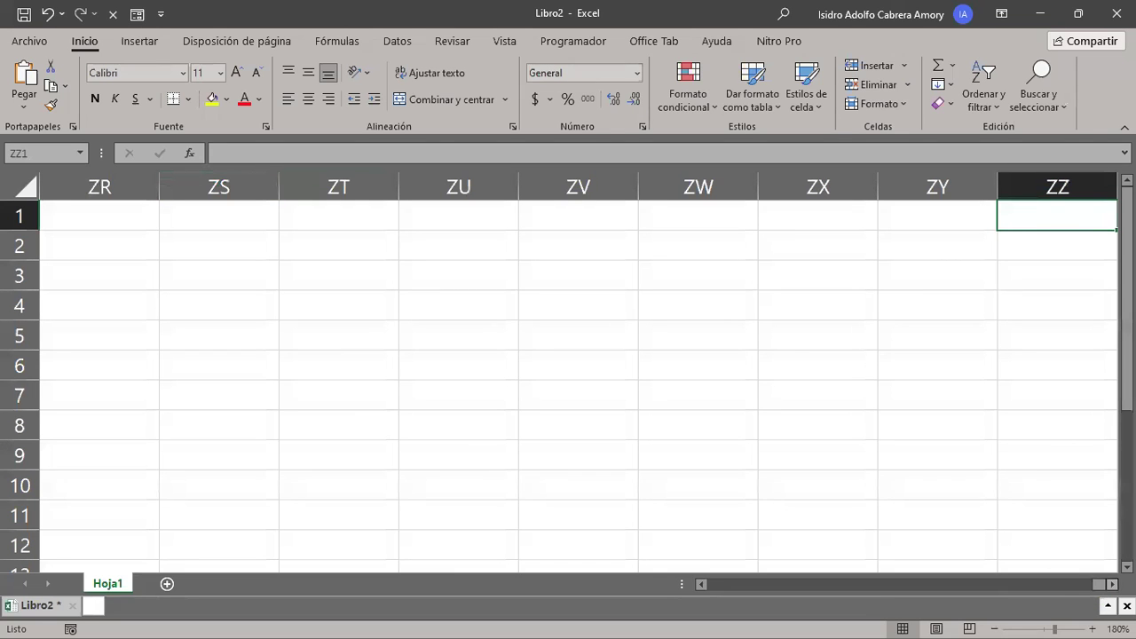
left_click(1112, 584)
left_click(1112, 584)
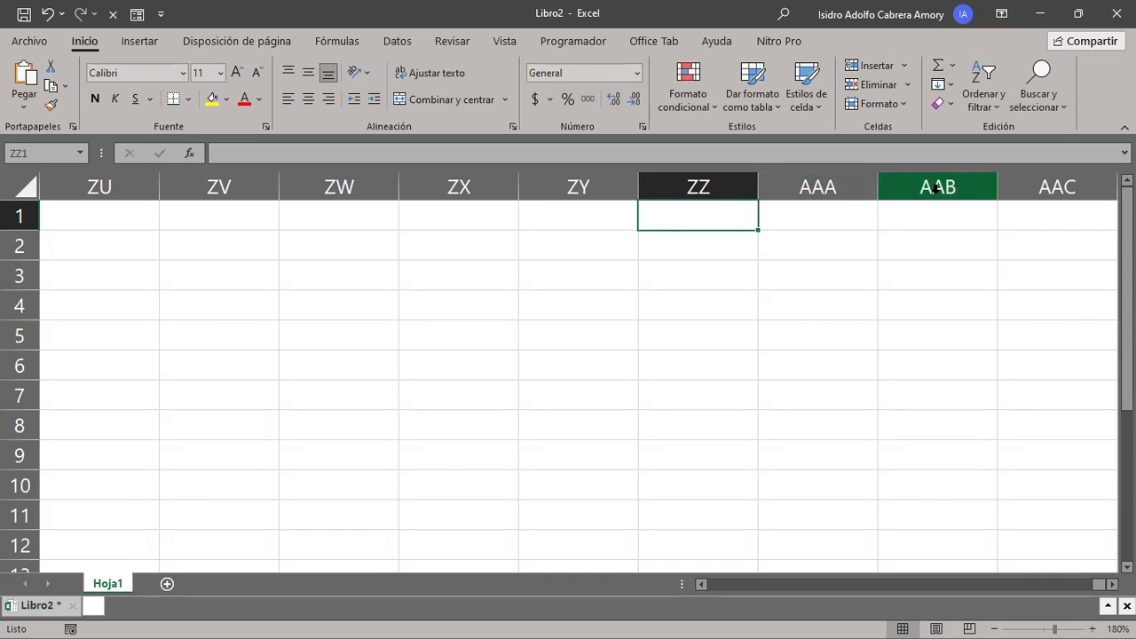
scroll(578, 381, "right", 1)
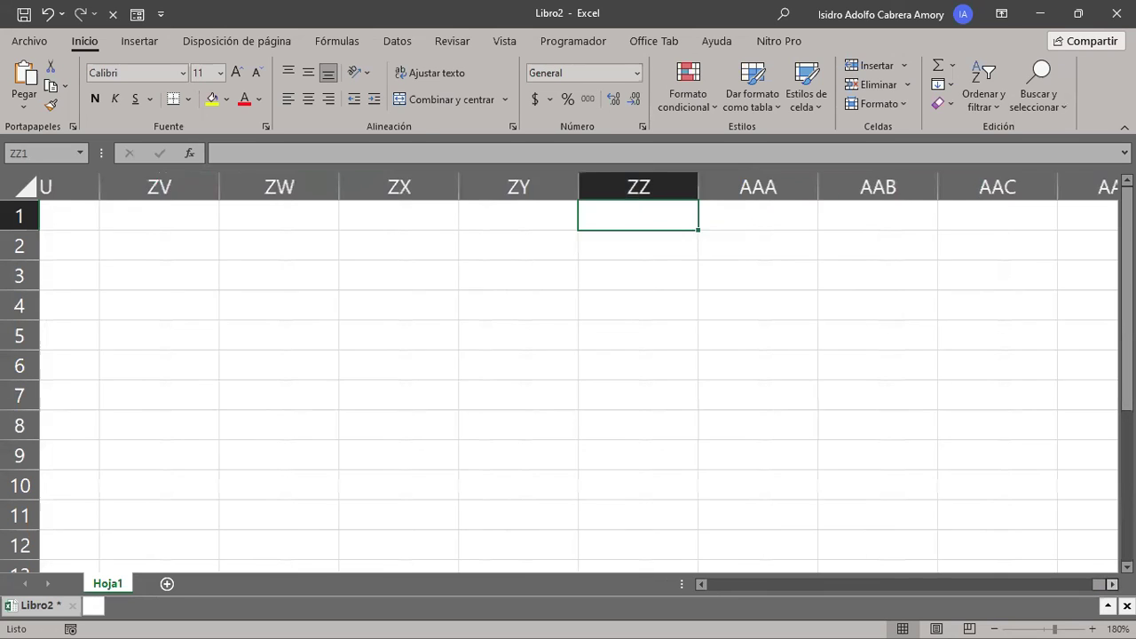
scroll(579, 381, "right", 1)
scroll(579, 380, "right", 2)
scroll(578, 381, "right", 1)
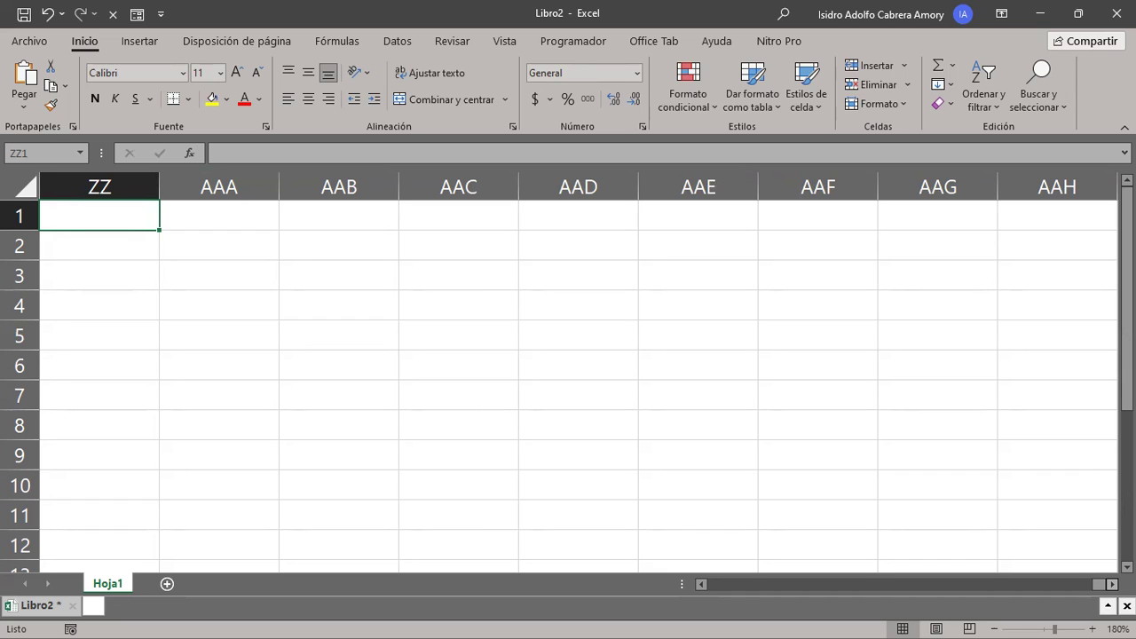
Step: Jump to the last column XFD1, return to A1 with Ctrl+Home, then move along row 1 to M1
key("ctrl+Right")
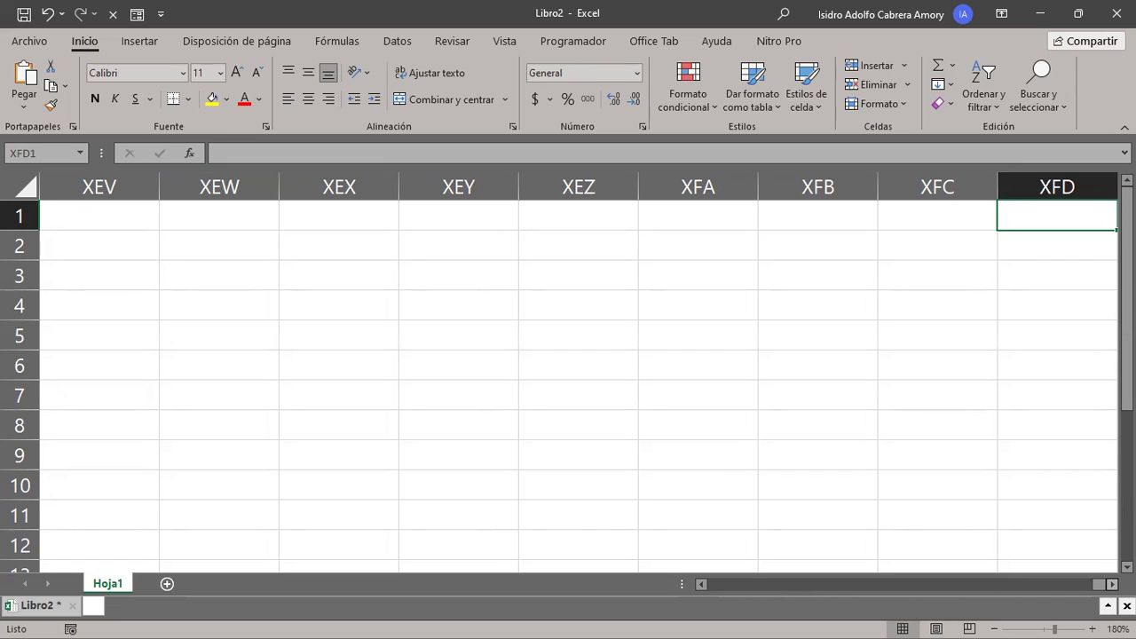
key("ctrl+Home")
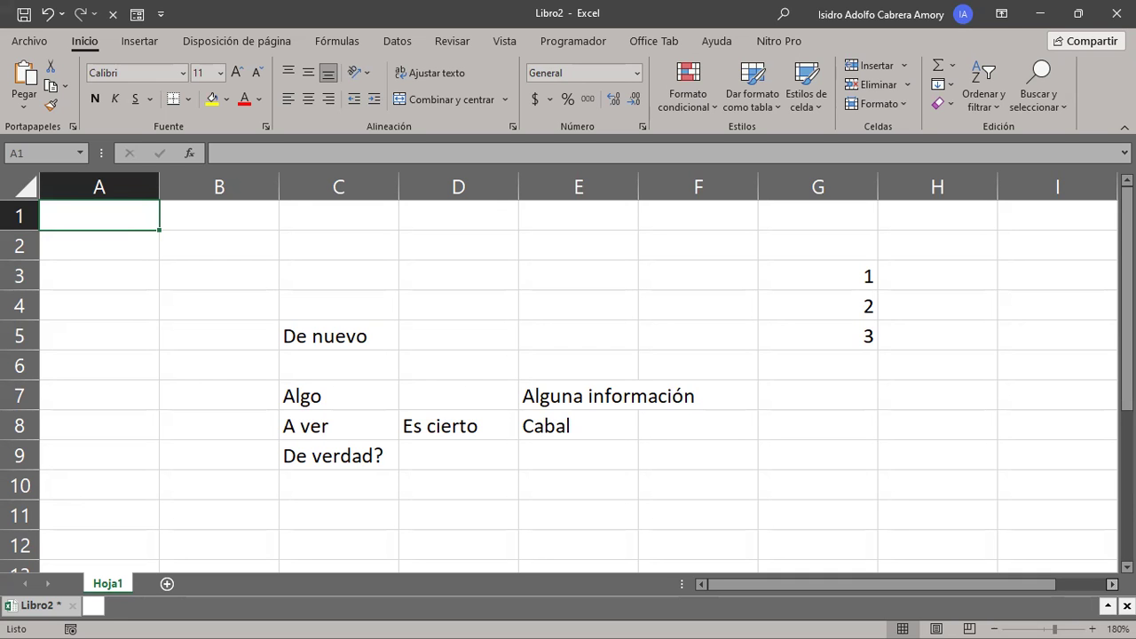
key("Right")
key("Right")
key("Right")
key("Right")
key("Right")
key("Right")
key("Right")
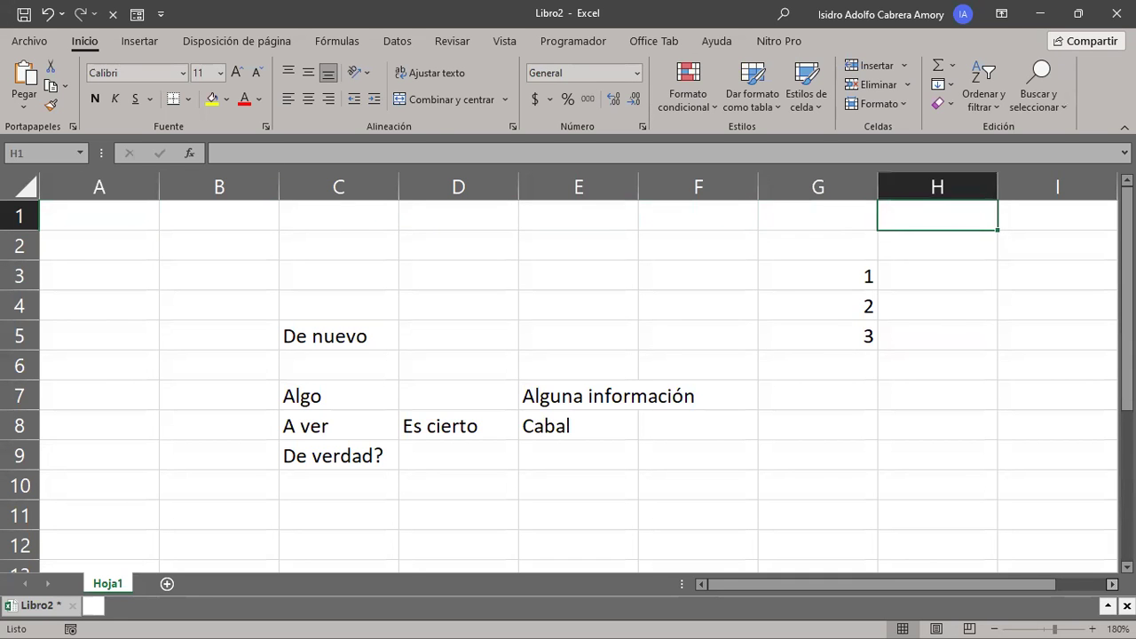
key("Right")
key("Right")
key("Right")
key("Right")
key("Right")
key("Right")
key("Right")
key("Right")
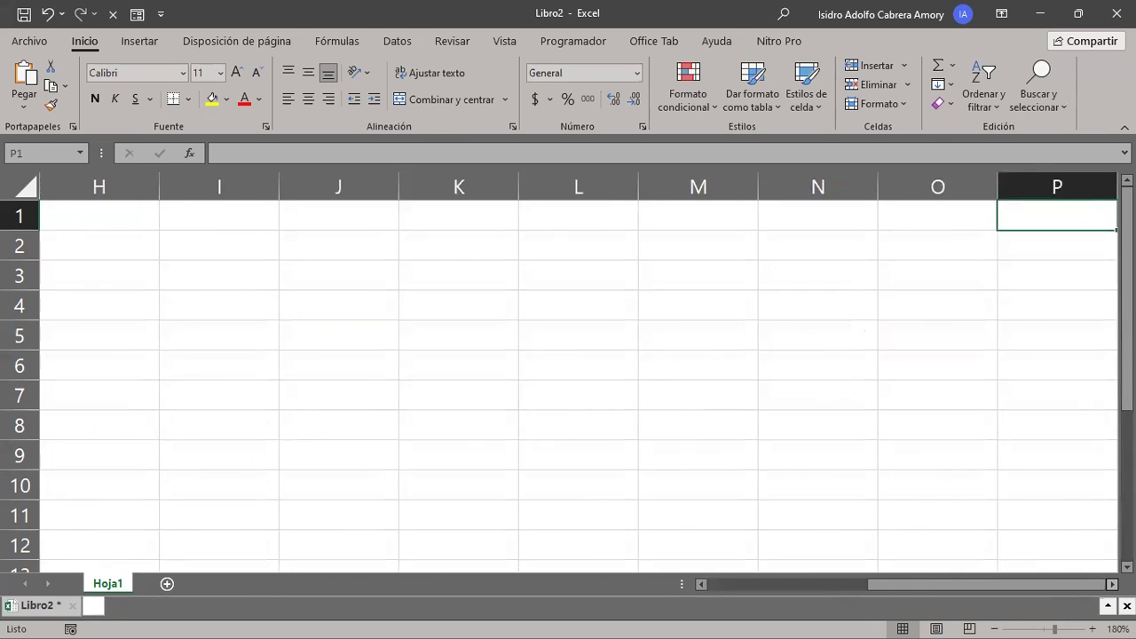
key("Left")
key("Left")
key("Left")
key("Right")
key("Left")
key("Right")
key("Left")
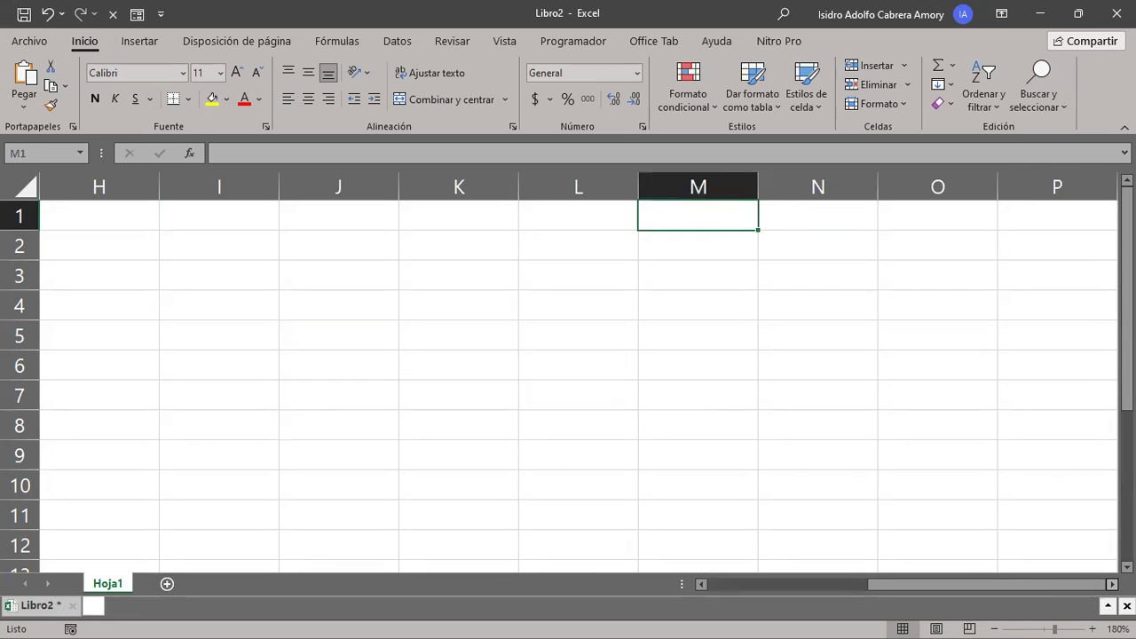